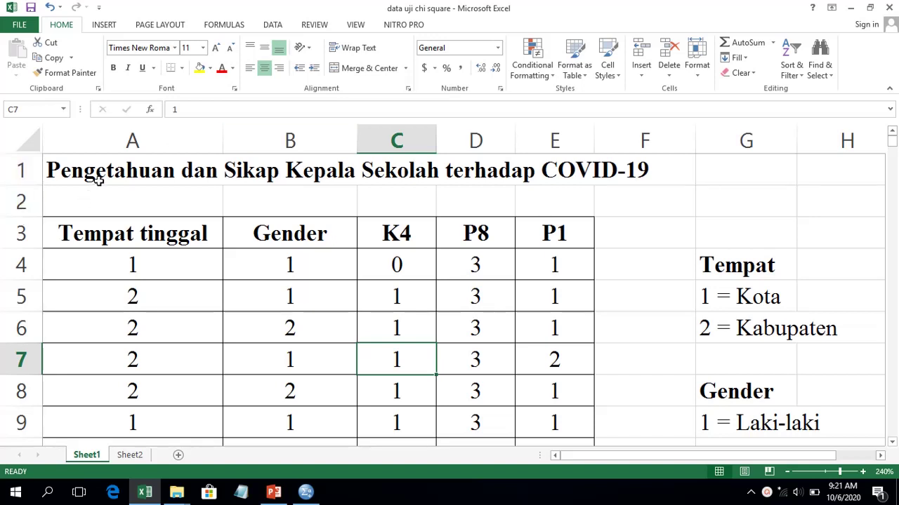
- Examine the sheet title and the K4, P8 and P1 question columns of the COVID-19 survey data
click(144, 180)
click(226, 172)
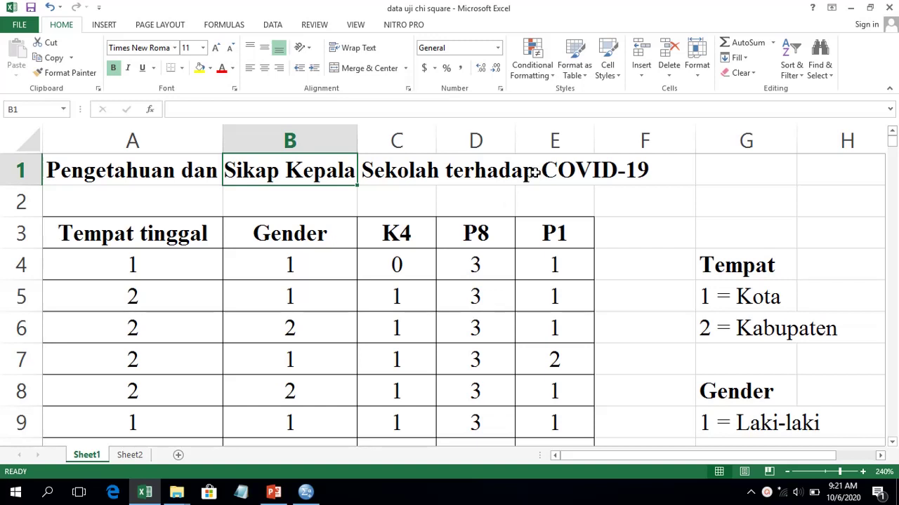
click(383, 272)
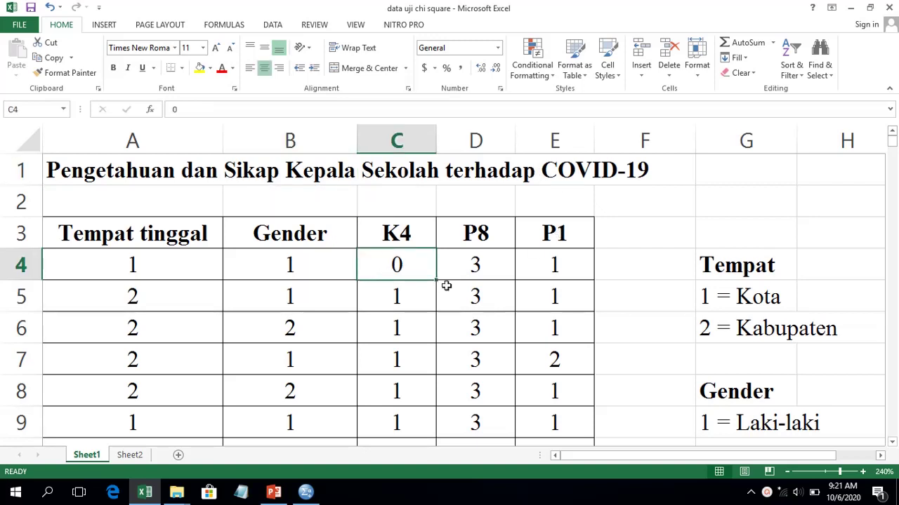
click(403, 140)
click(459, 135)
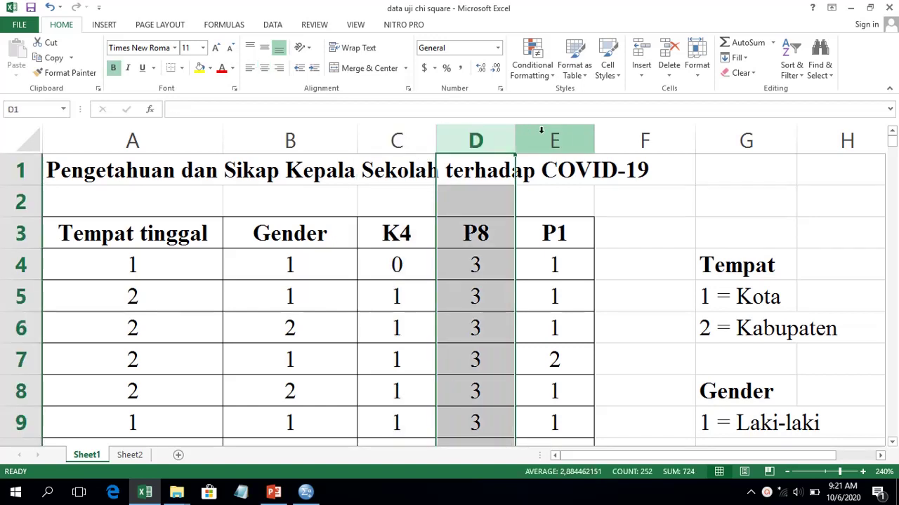
click(554, 137)
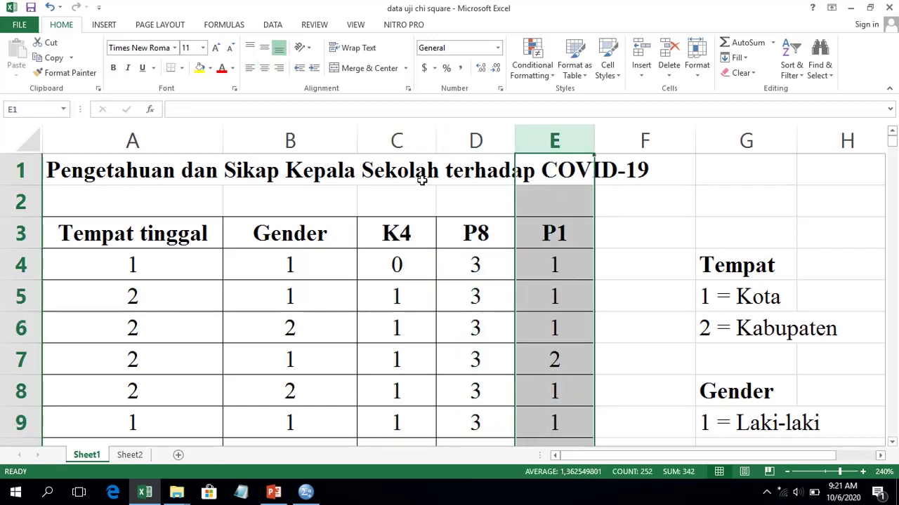
drag(424, 134, 558, 142)
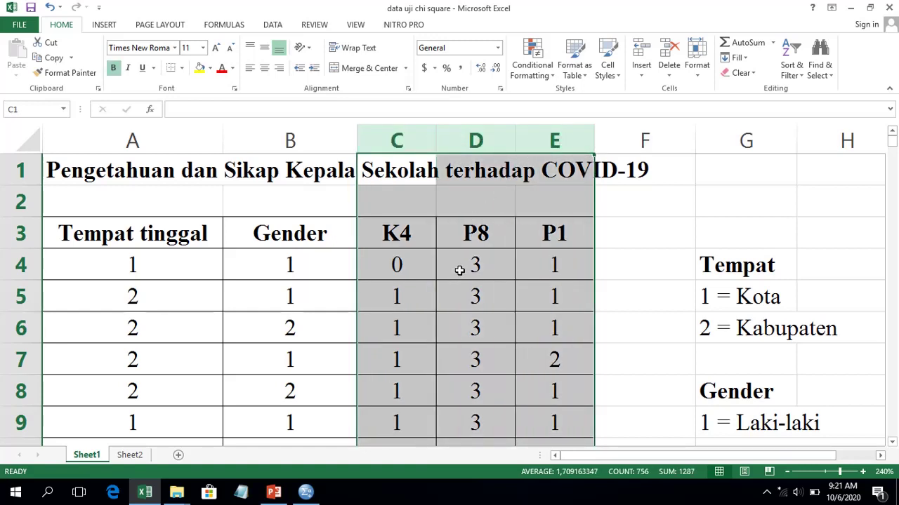
click(290, 285)
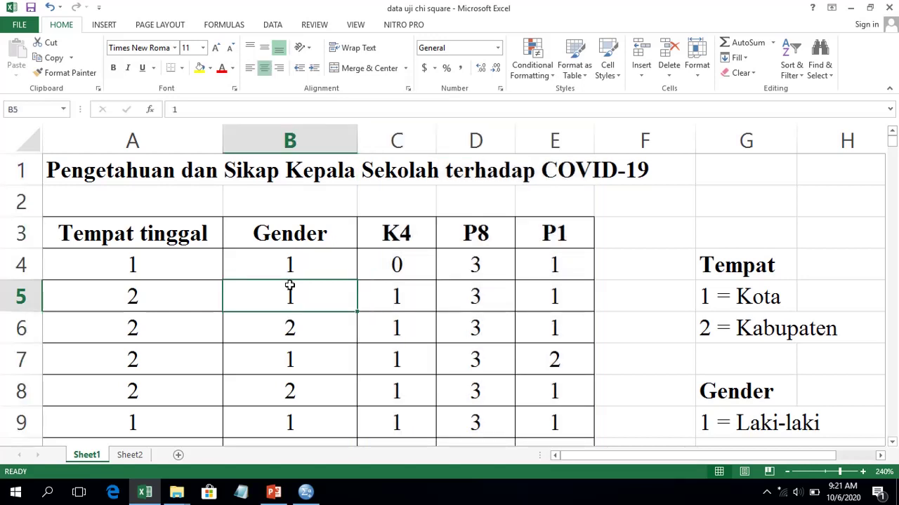
- Examine the coded values in the Tempat tinggal column against the Tempat legend for Kota and Kabupaten
click(126, 244)
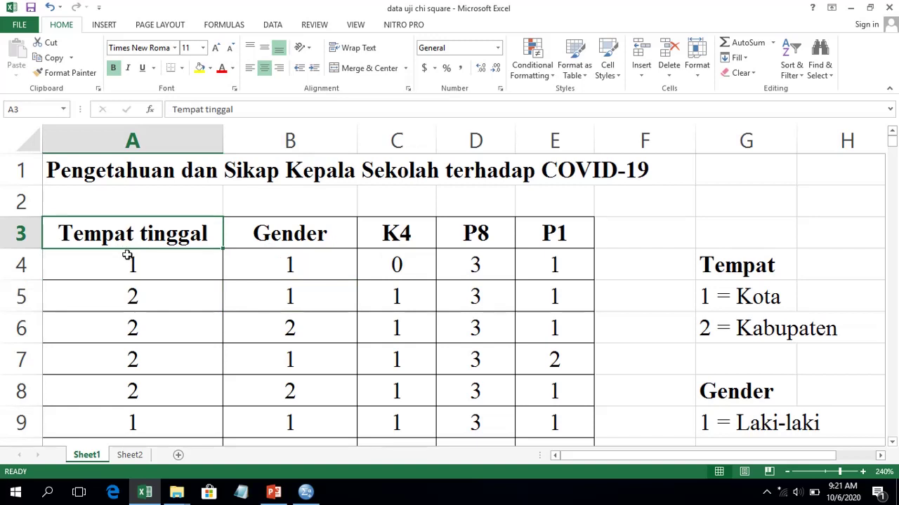
click(266, 232)
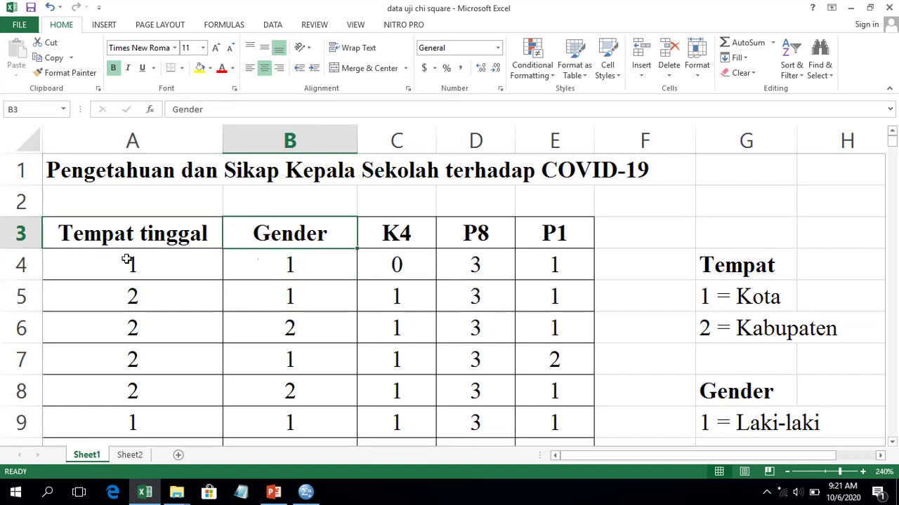
click(168, 263)
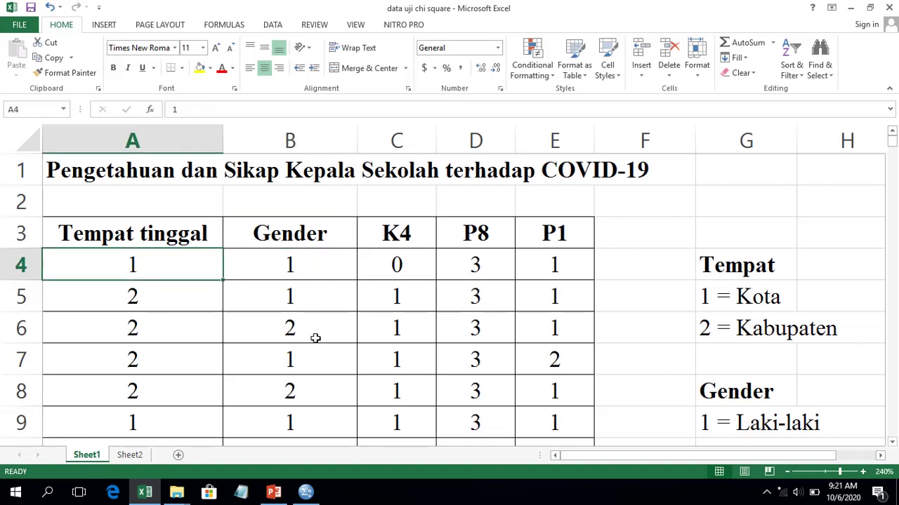
click(284, 267)
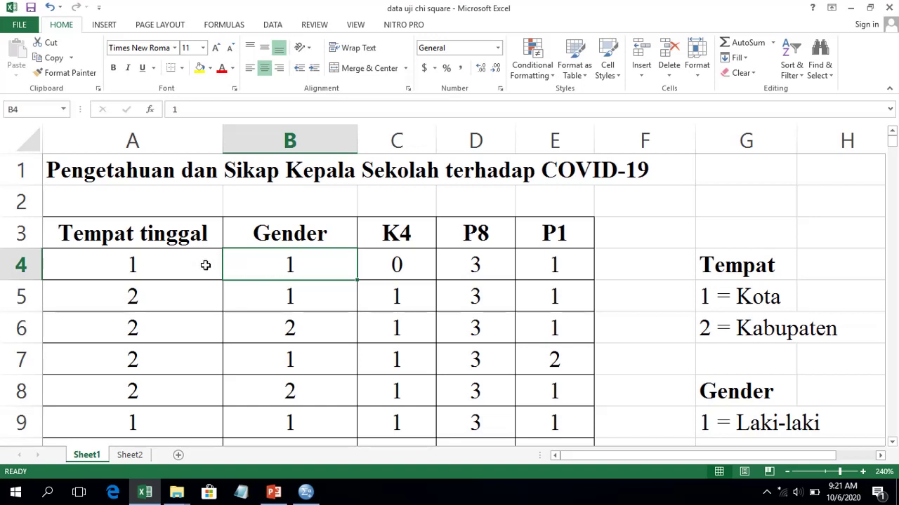
click(122, 264)
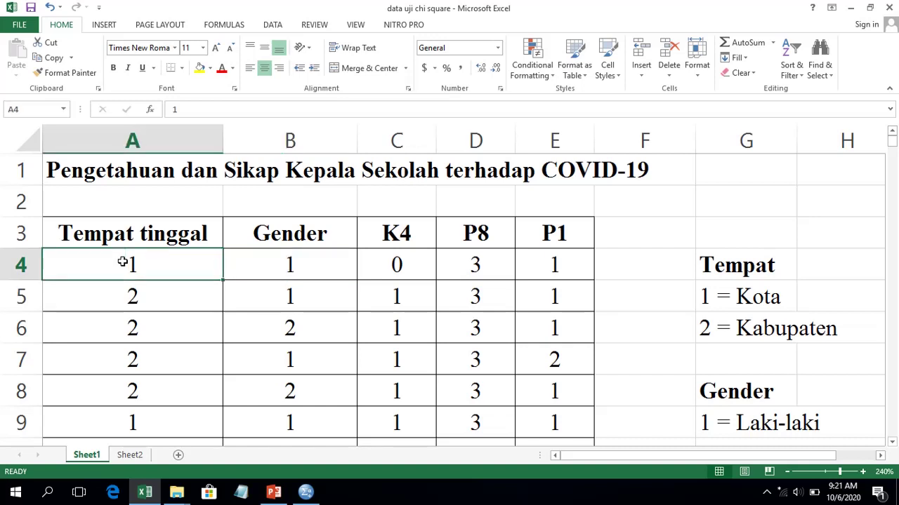
click(153, 293)
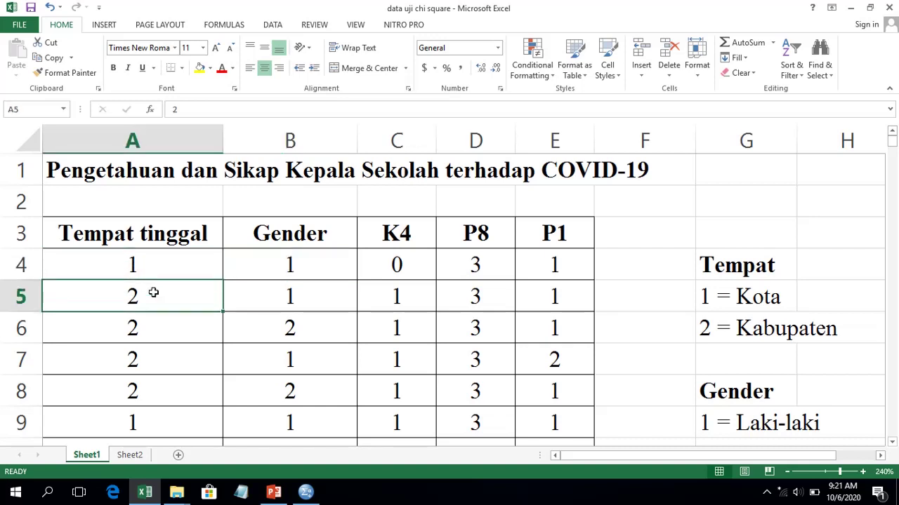
click(714, 262)
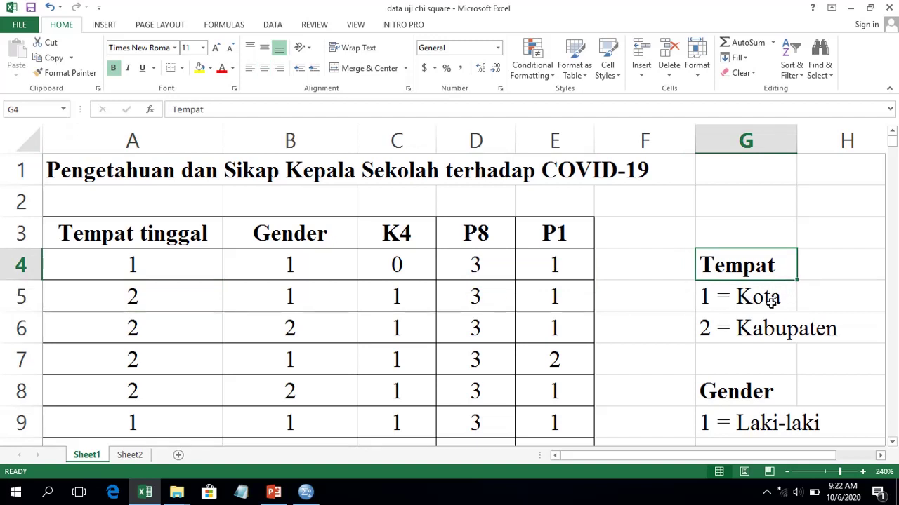
click(804, 334)
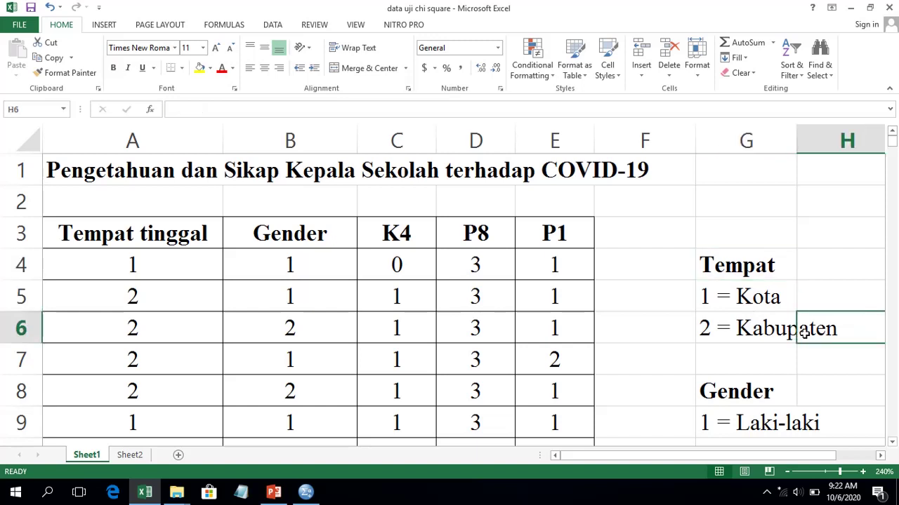
click(192, 271)
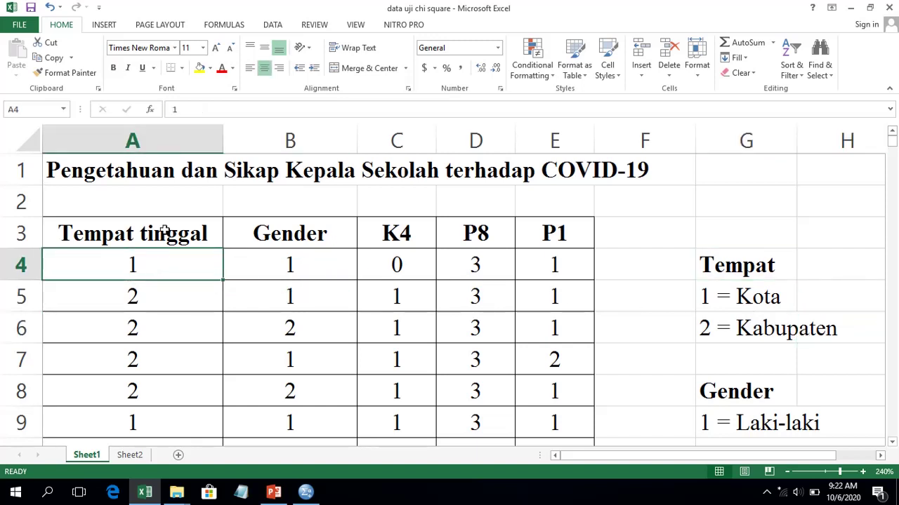
click(182, 297)
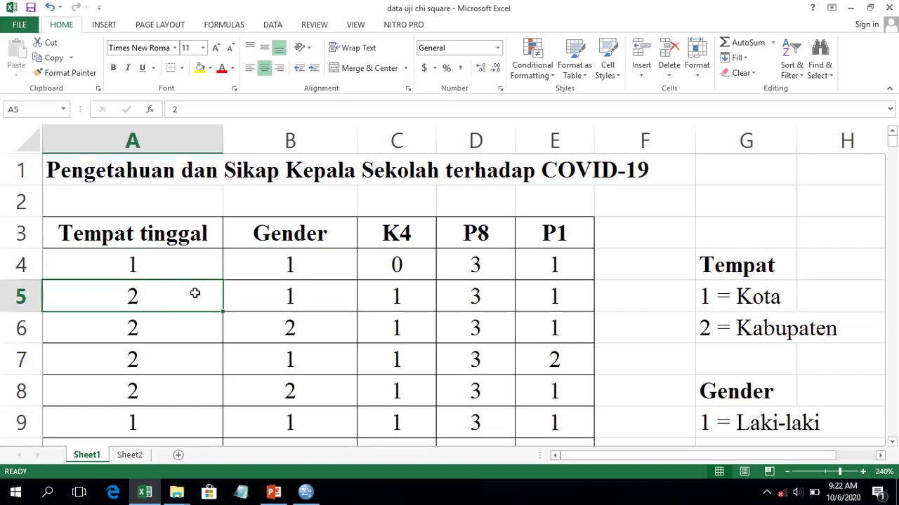
click(179, 329)
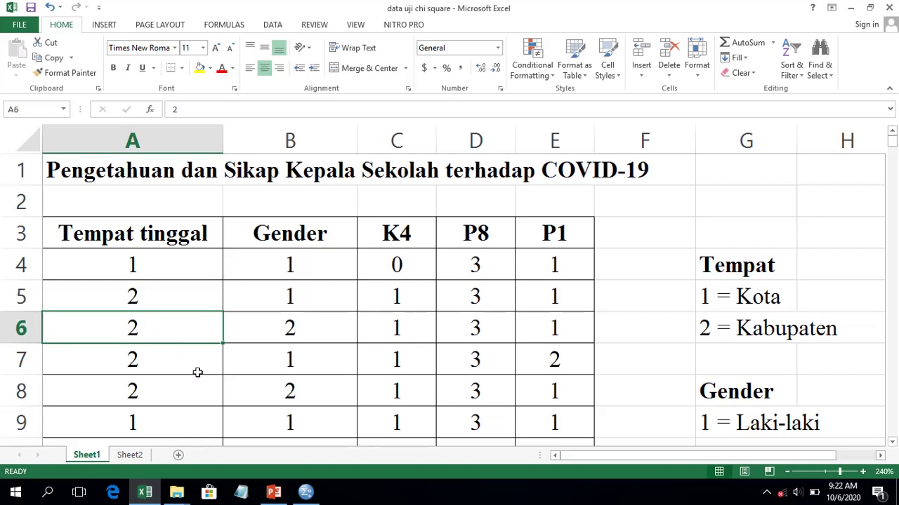
- Compare the coded values in the Gender column with the Gender legend beside the table
click(334, 239)
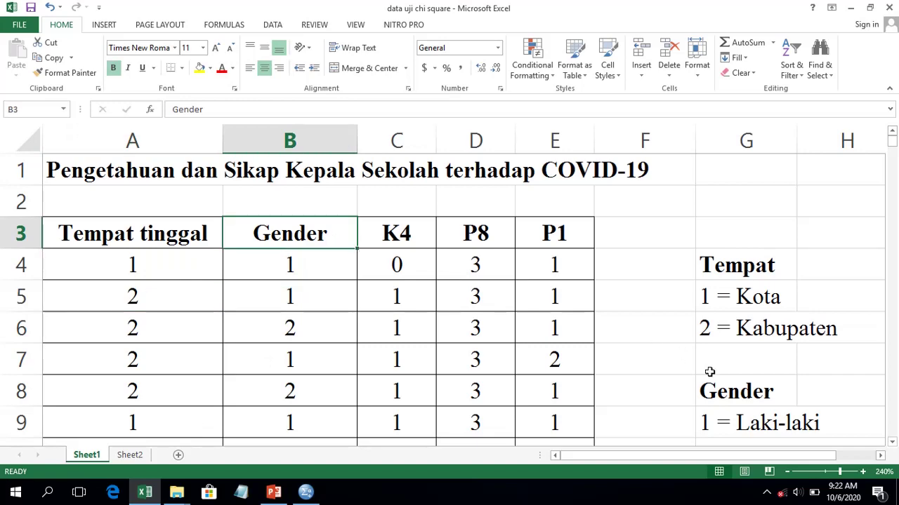
click(725, 395)
scroll(724, 394, down, 1)
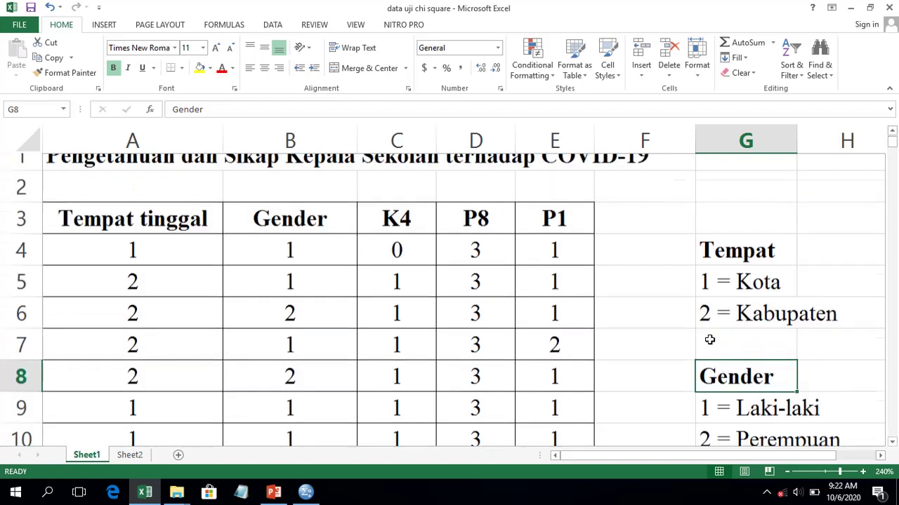
scroll(708, 341, up, 1)
click(339, 260)
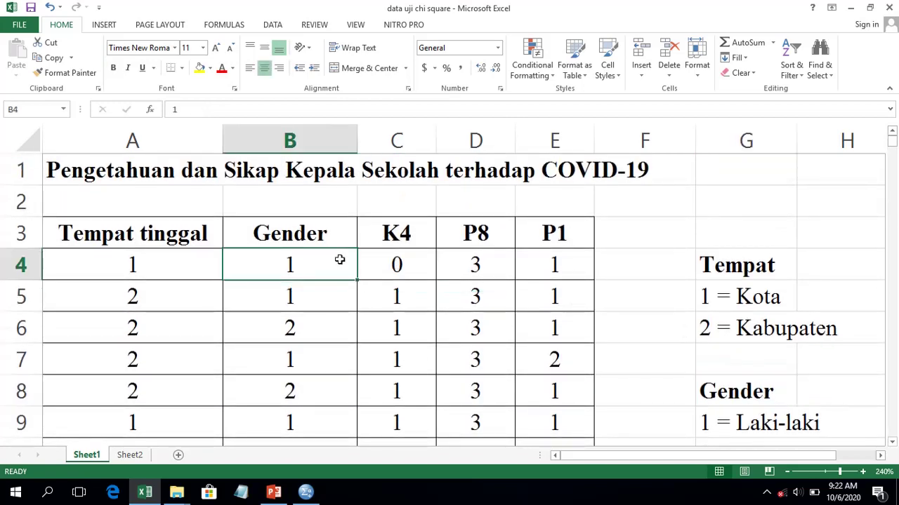
click(333, 311)
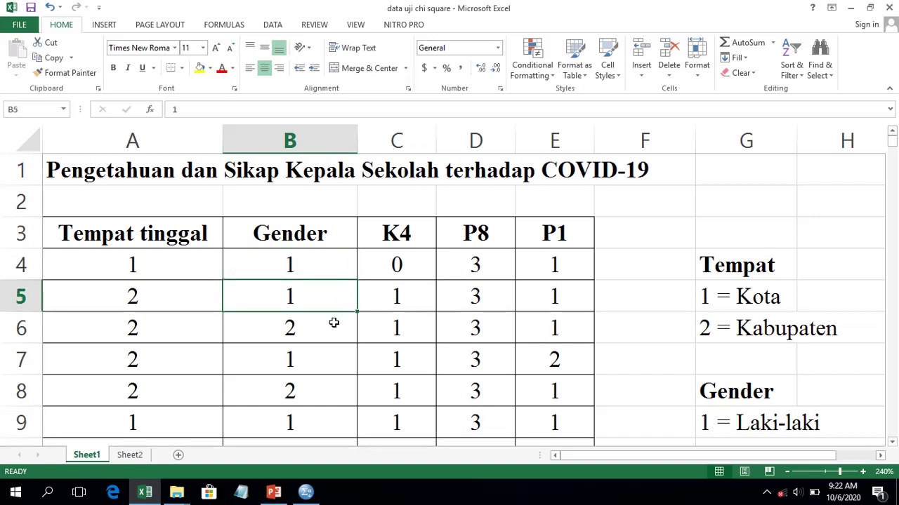
click(333, 321)
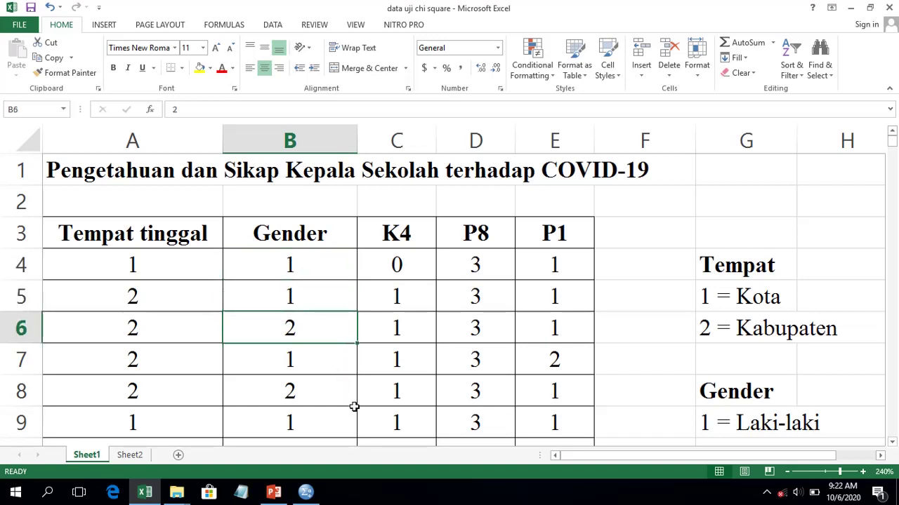
- Review the K4, P8 and P1 column headers in row 3 of the data table
click(402, 242)
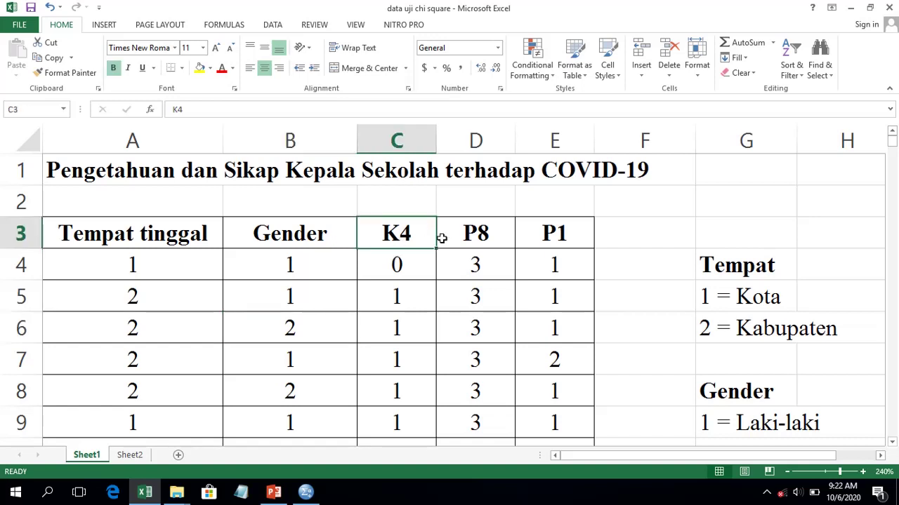
click(472, 239)
click(547, 241)
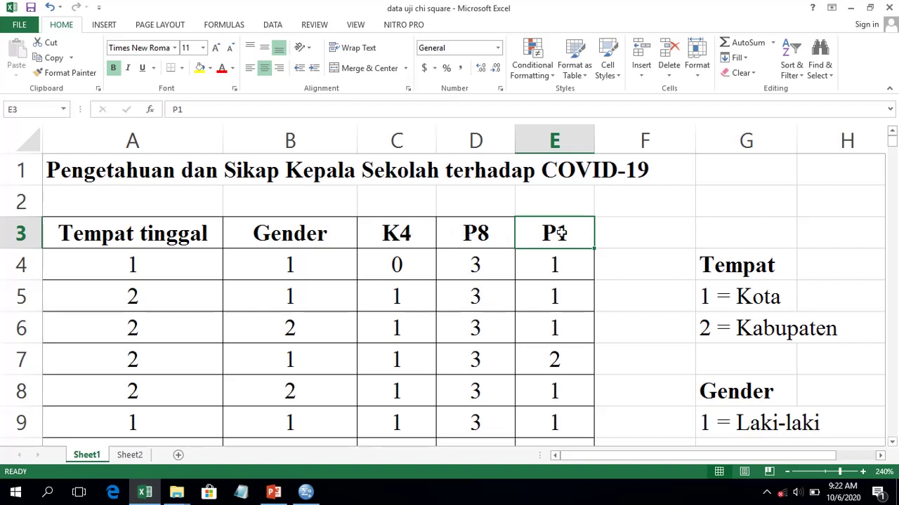
click(407, 227)
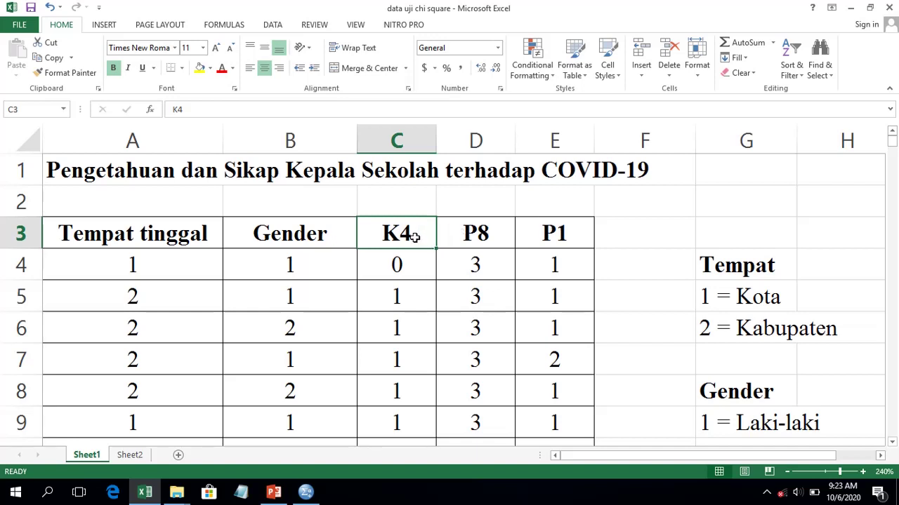
drag(414, 237, 554, 237)
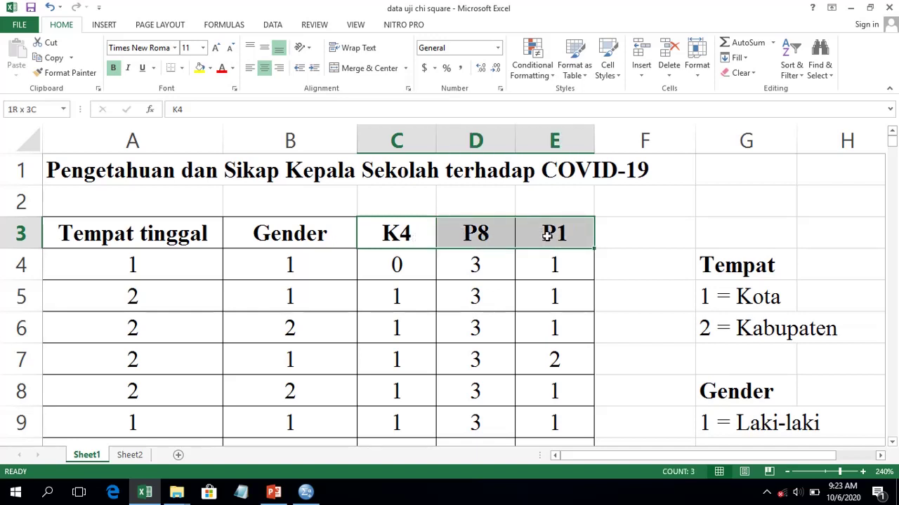
click(397, 236)
click(470, 245)
click(533, 233)
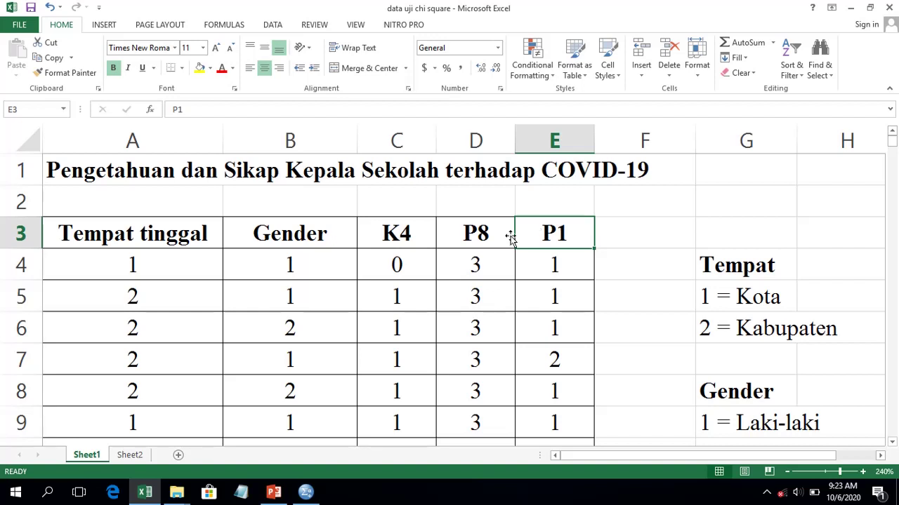
- Read the K4 question text in the legend beside the table and its answer codes 0 and 1
click(413, 229)
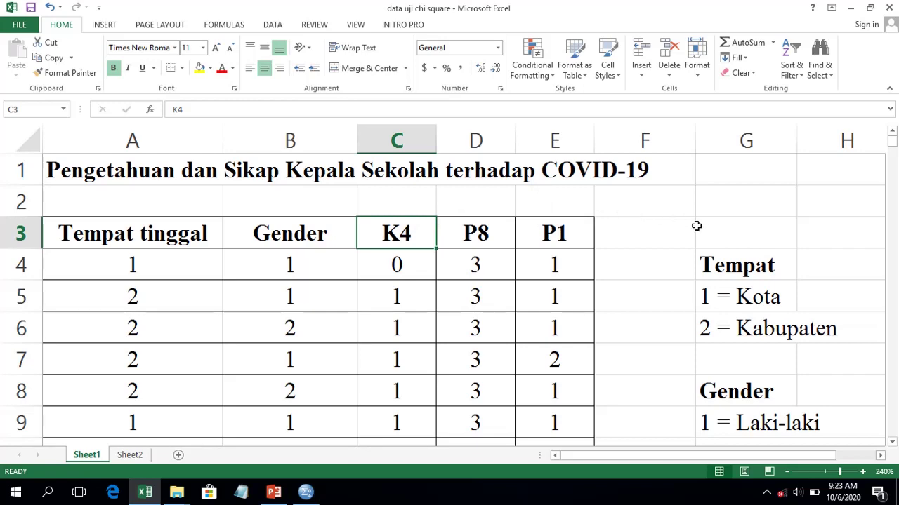
scroll(696, 225, down, 3)
click(727, 227)
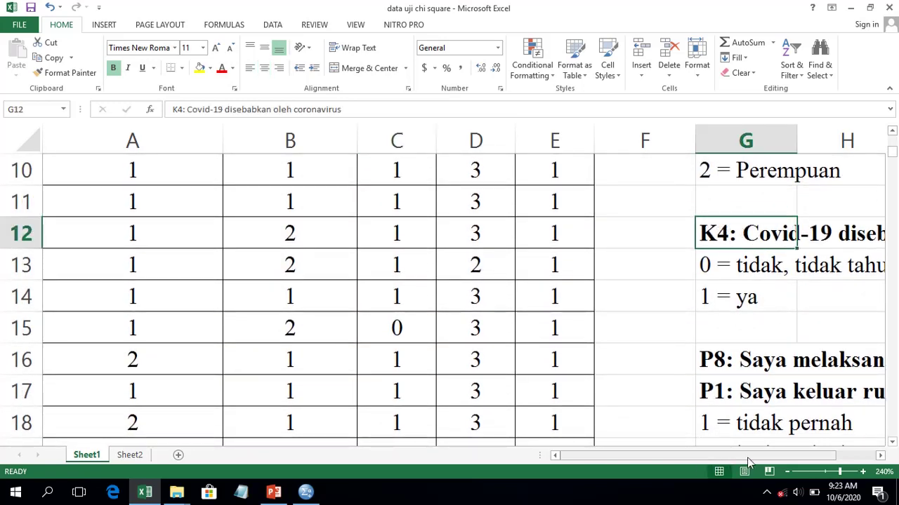
drag(756, 457, 874, 457)
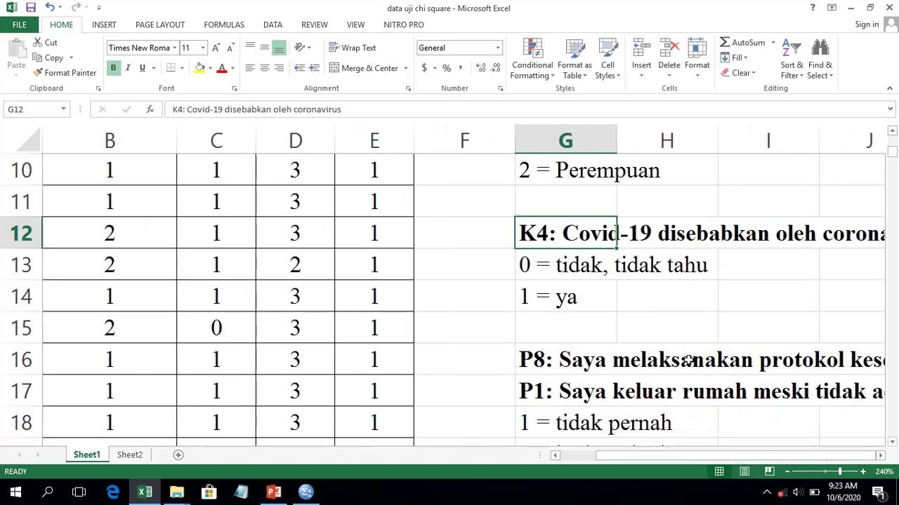
click(879, 455)
click(880, 455)
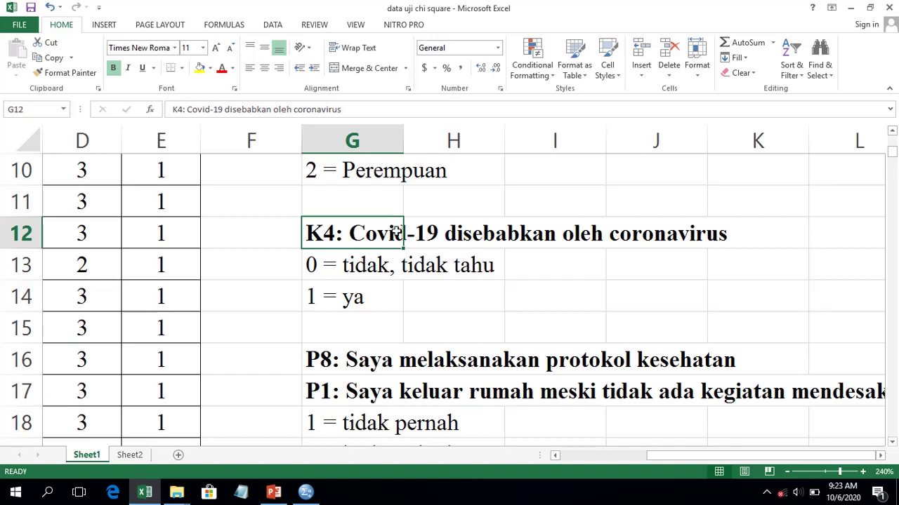
click(280, 287)
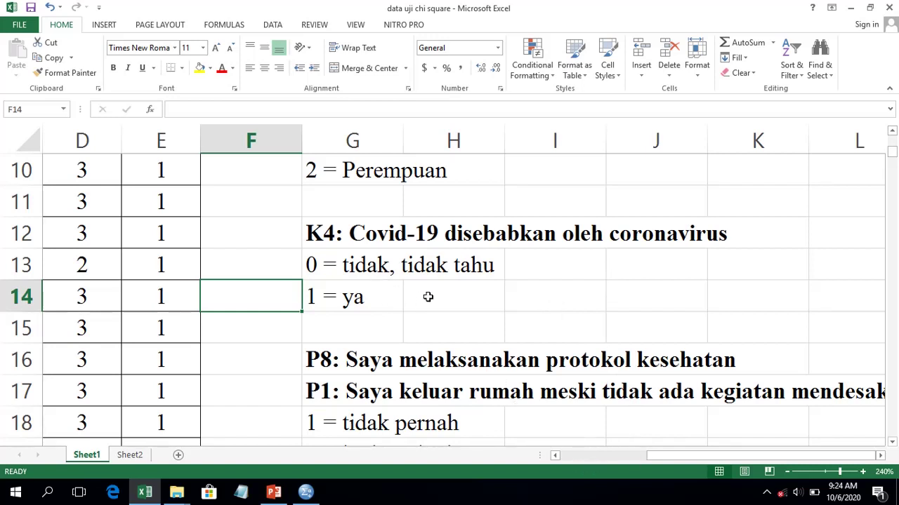
click(454, 300)
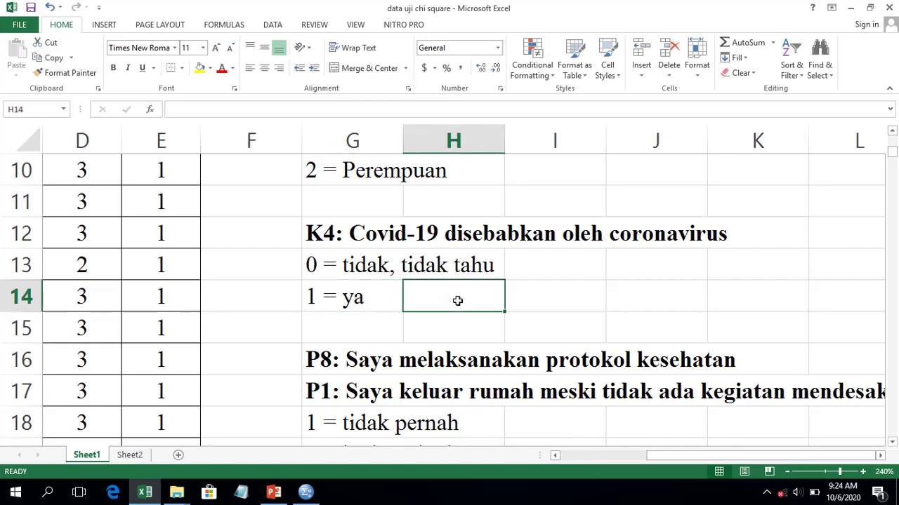
click(327, 266)
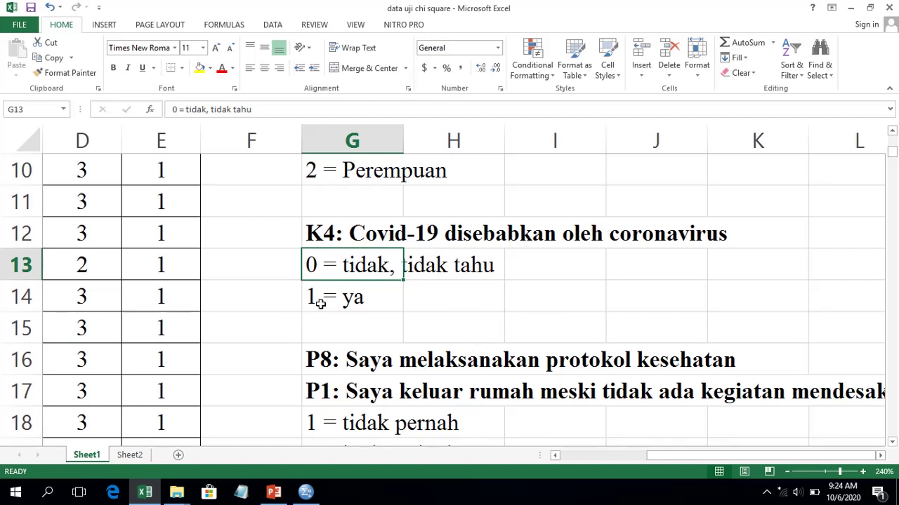
click(382, 297)
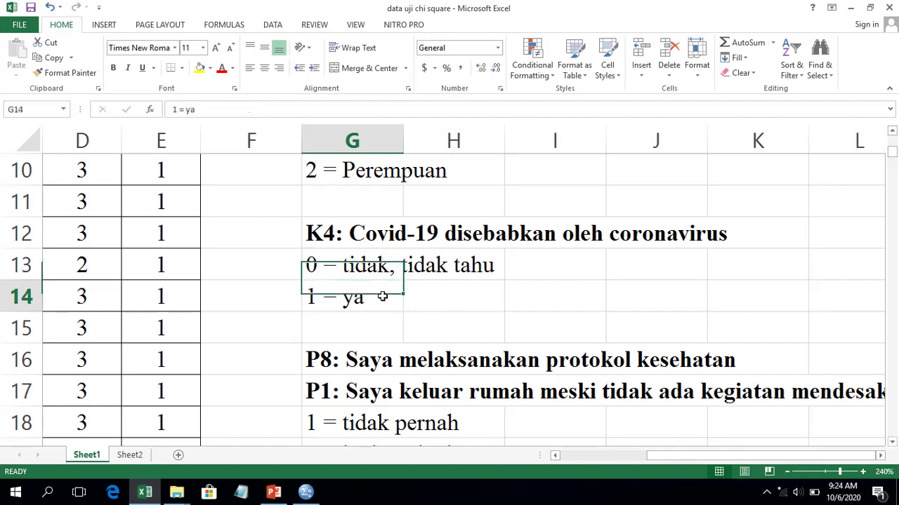
- Check the meaning of answer code 0, tidak or tidak tahu, in the K4 legend
click(353, 274)
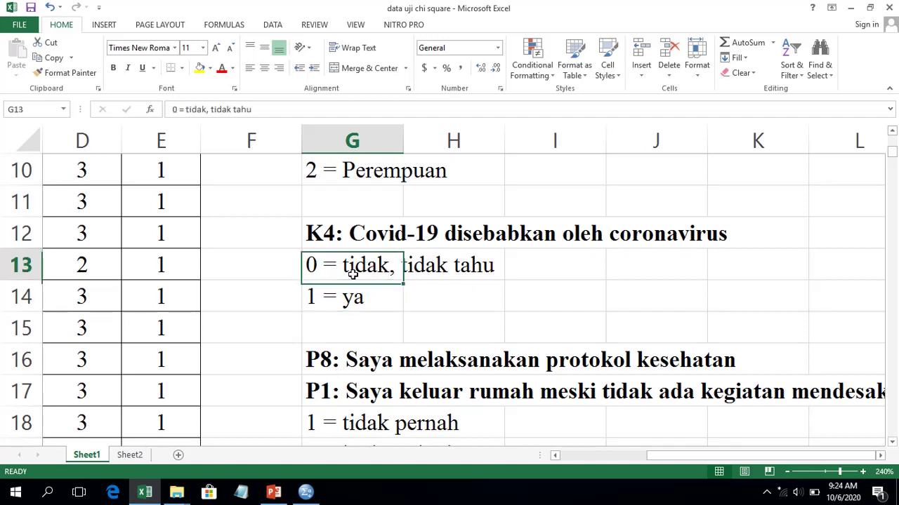
click(414, 267)
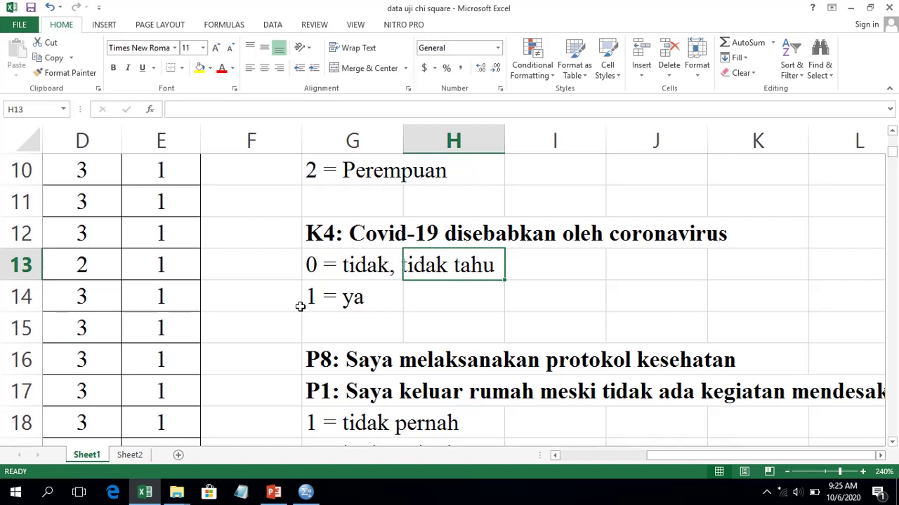
click(309, 276)
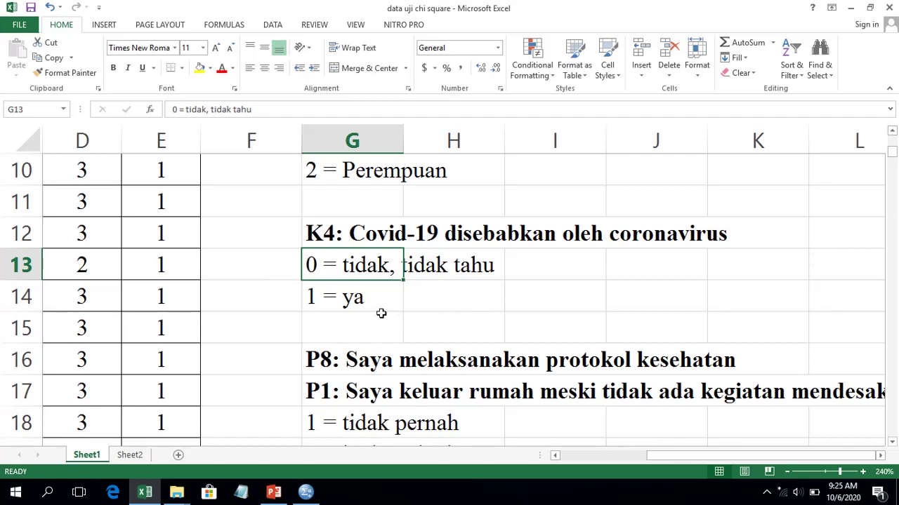
- Read the P8 and P1 statements in the legend and their shared answer codes 1 to 4, from tidak pernah to selalu
scroll(377, 315, down, 1)
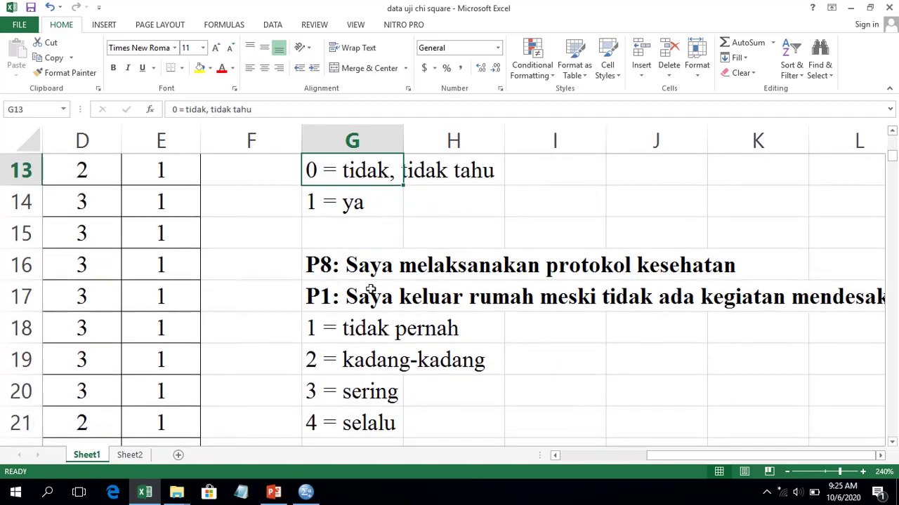
click(332, 264)
click(354, 296)
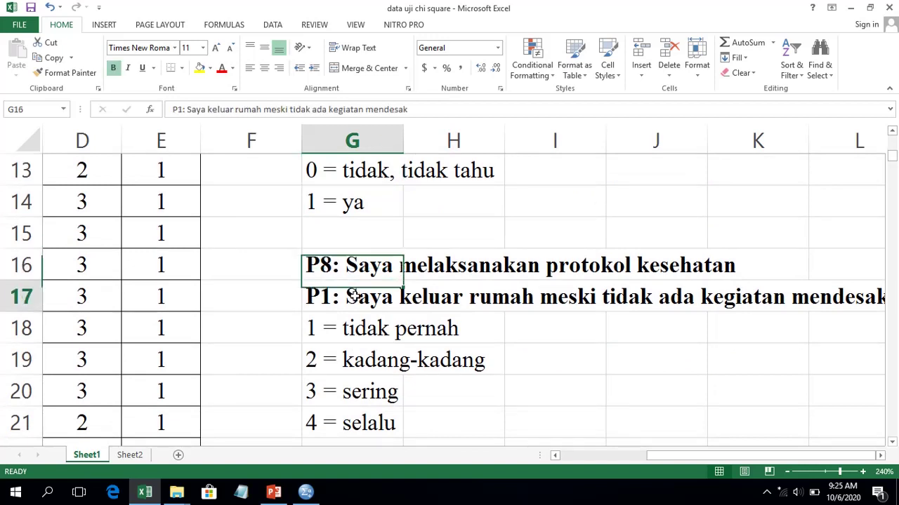
click(351, 264)
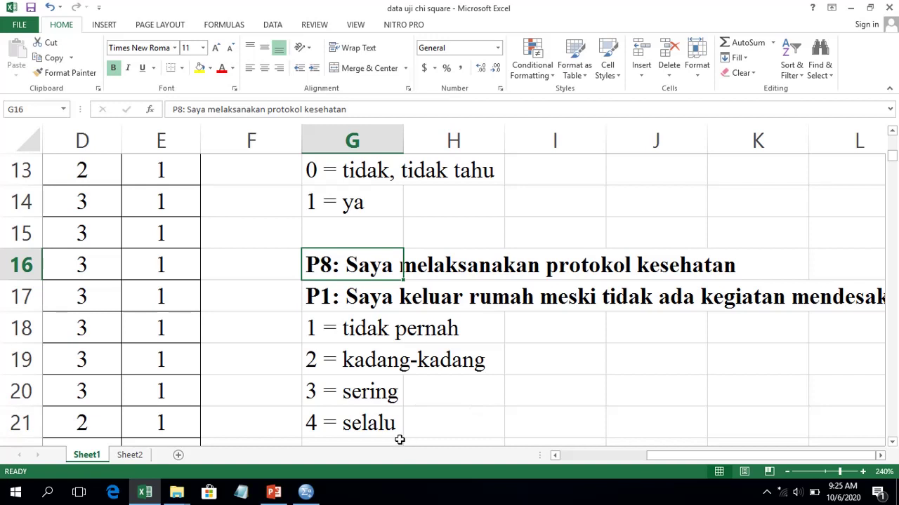
click(343, 300)
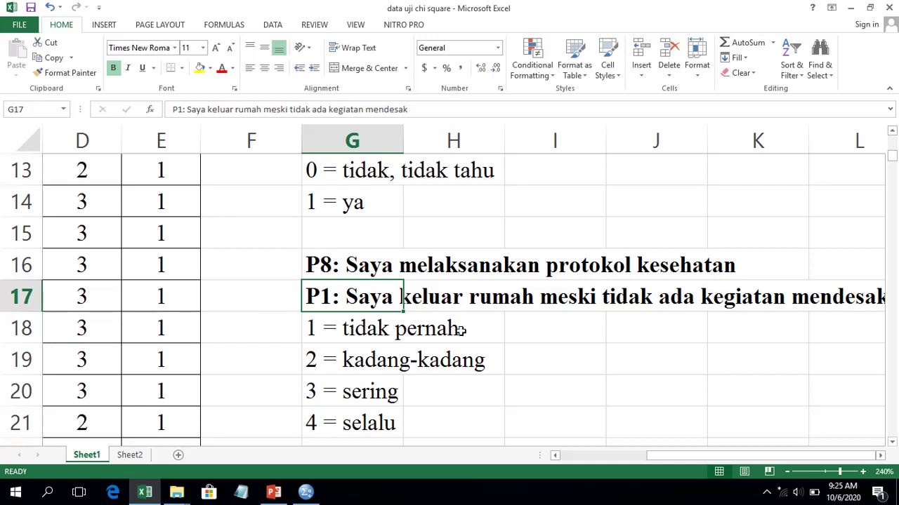
click(341, 342)
drag(341, 342, 341, 424)
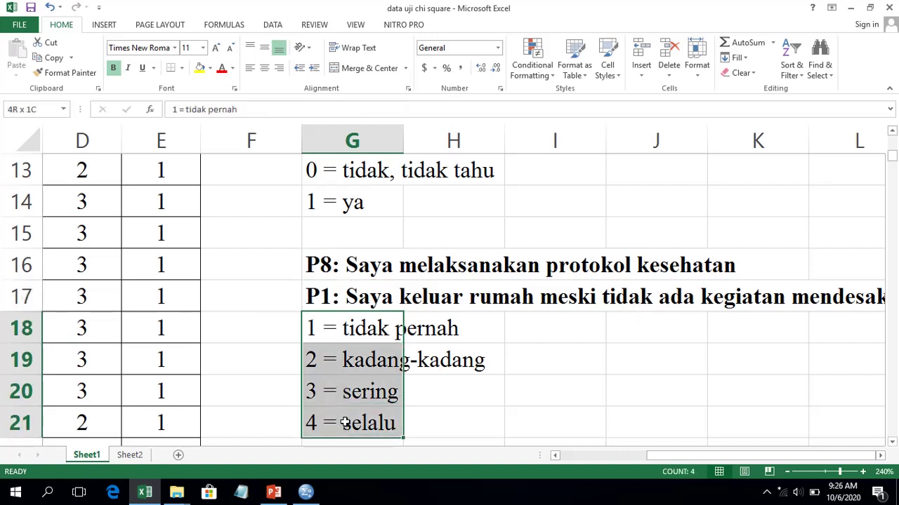
click(276, 379)
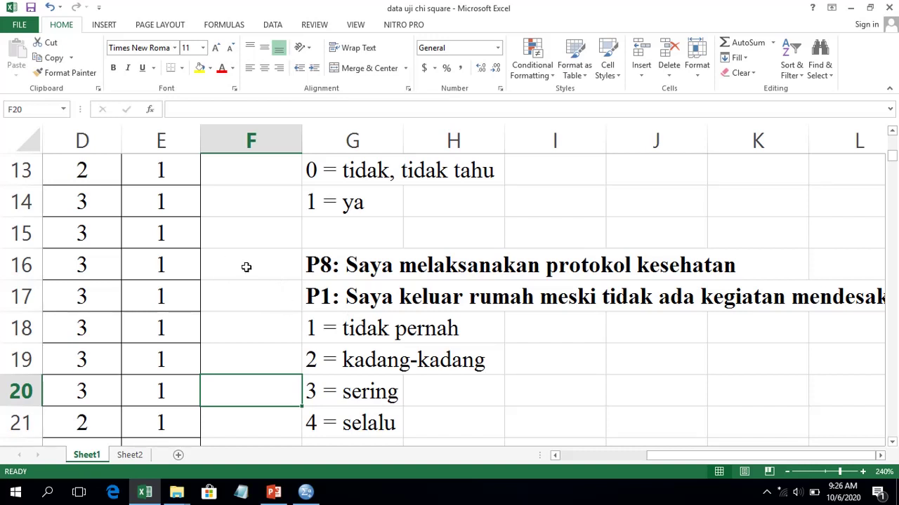
- Return to the start of the data table and examine its first coded rows from Tempat tinggal to K4
scroll(245, 266, up, 4)
scroll(375, 393, down, 6)
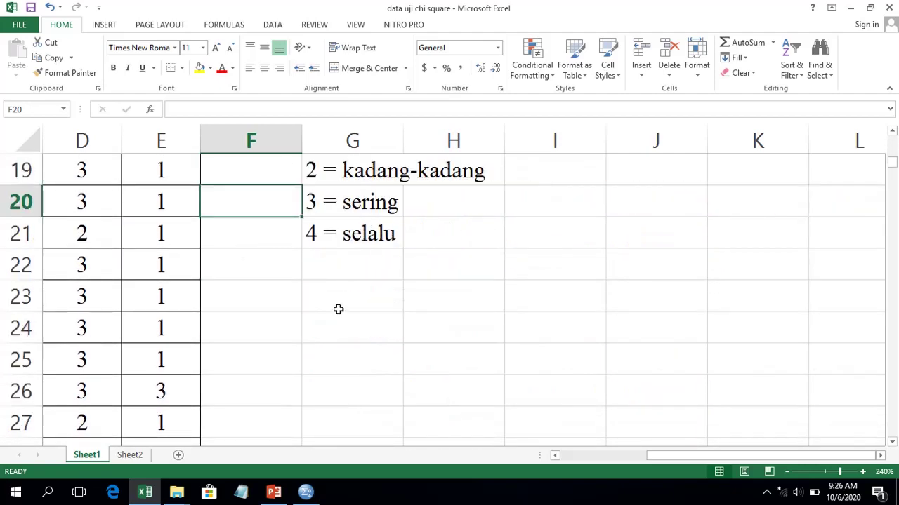
scroll(337, 310, up, 6)
click(581, 456)
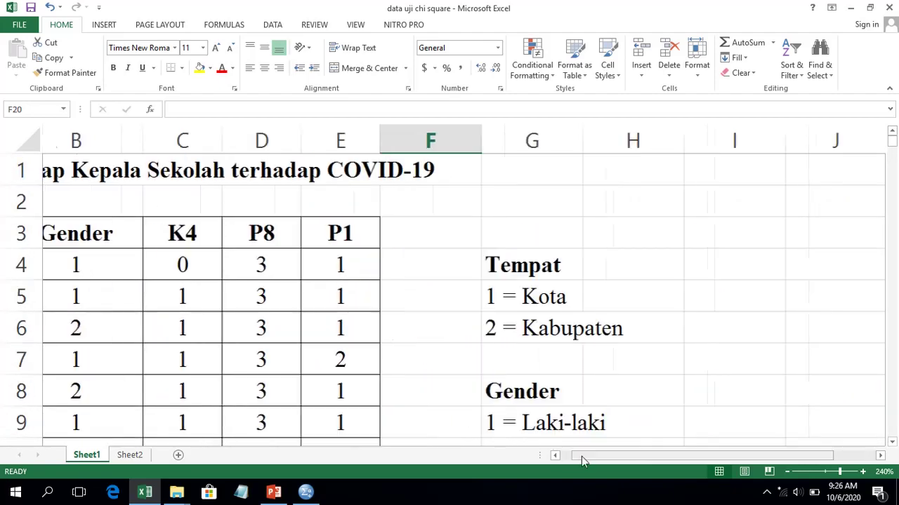
drag(581, 456, 568, 456)
drag(183, 262, 419, 301)
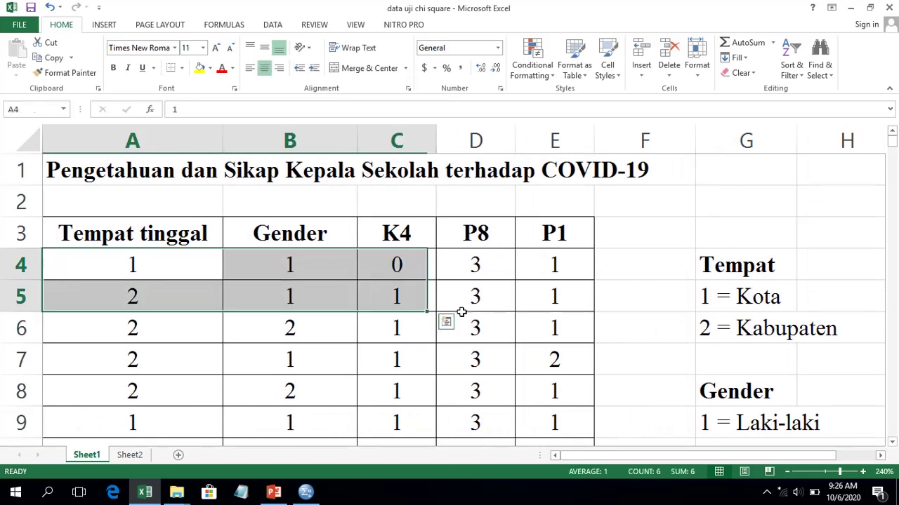
click(416, 297)
click(136, 266)
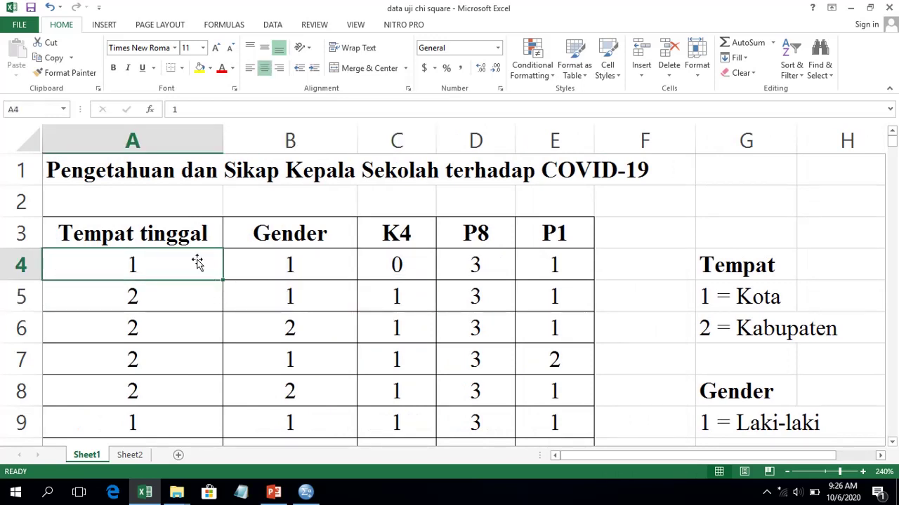
- Review the Gender, K4, P8 and P1 column headers and compare the P8 and P1 data with their answer legend
click(287, 236)
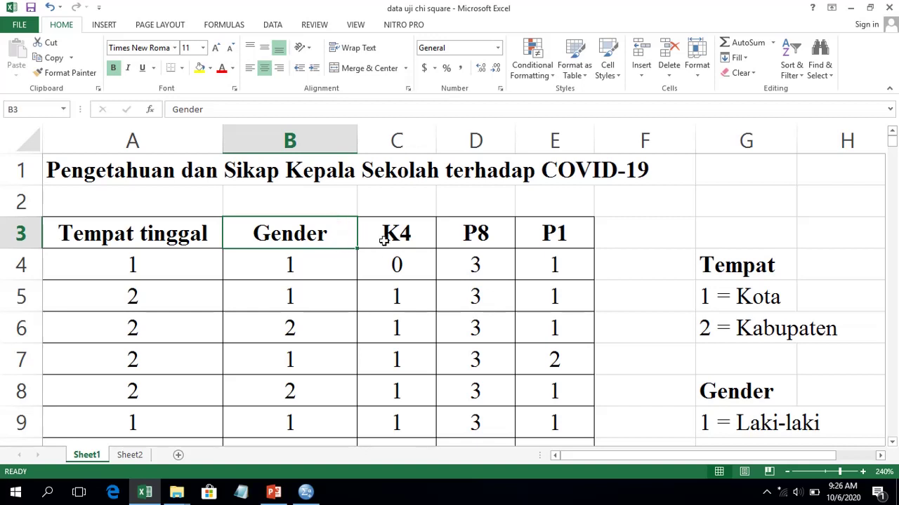
click(416, 293)
key(Up)
key(Up)
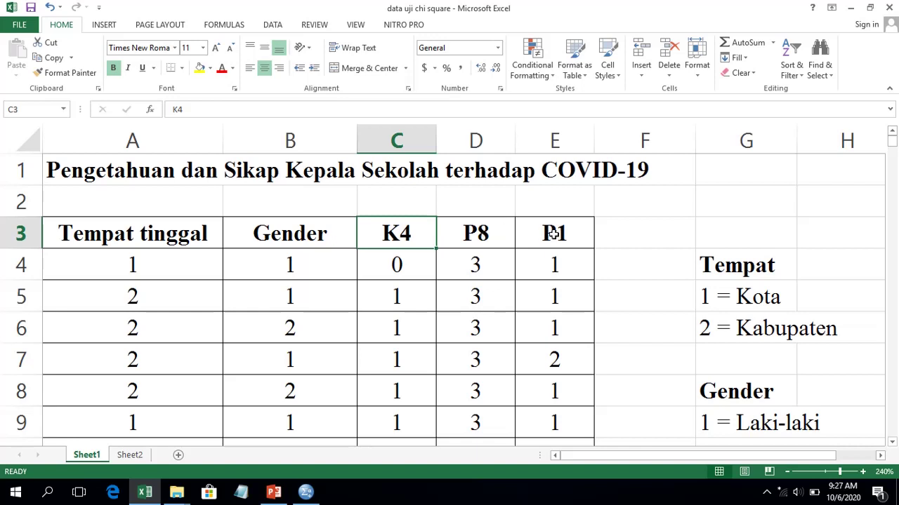
click(644, 234)
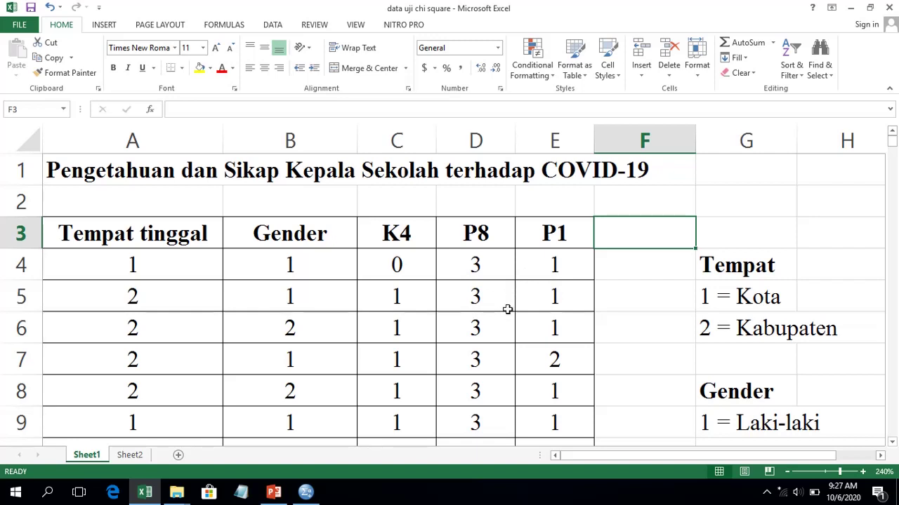
click(502, 232)
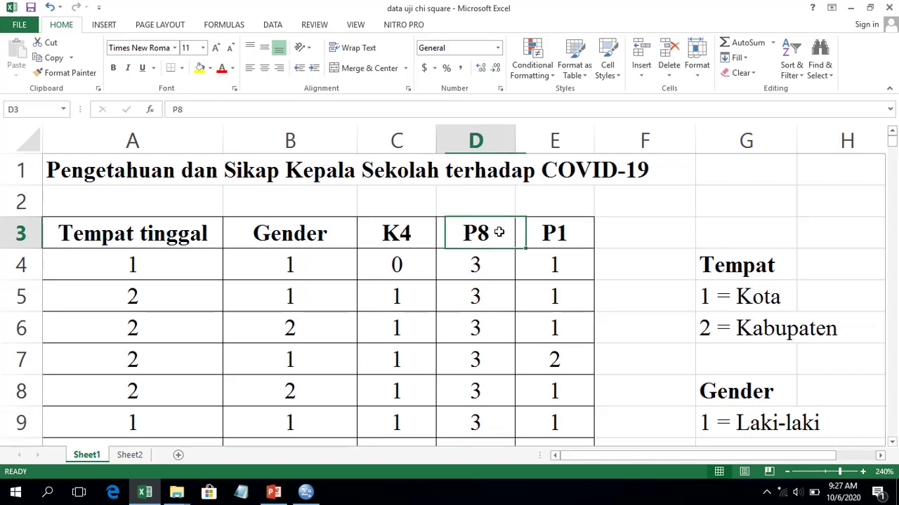
click(562, 233)
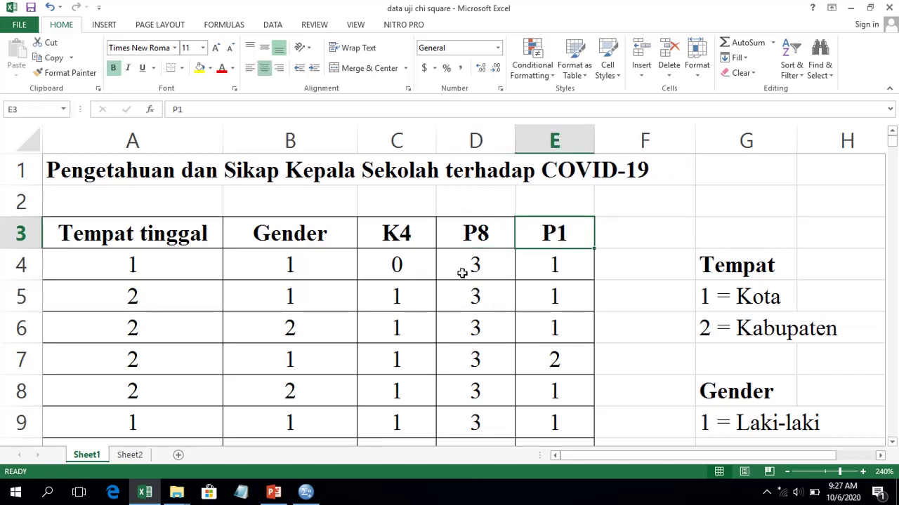
scroll(672, 306, down, 4)
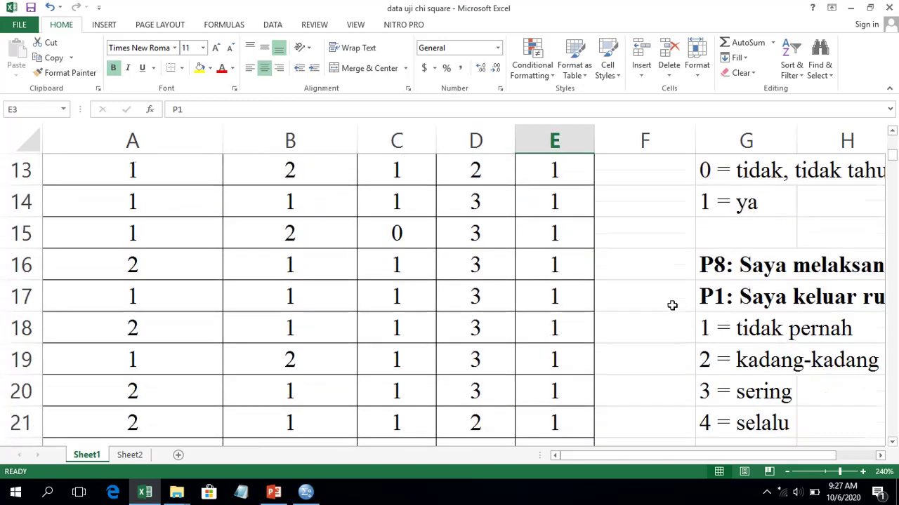
scroll(672, 305, down, 2)
scroll(756, 274, up, 2)
scroll(543, 312, up, 4)
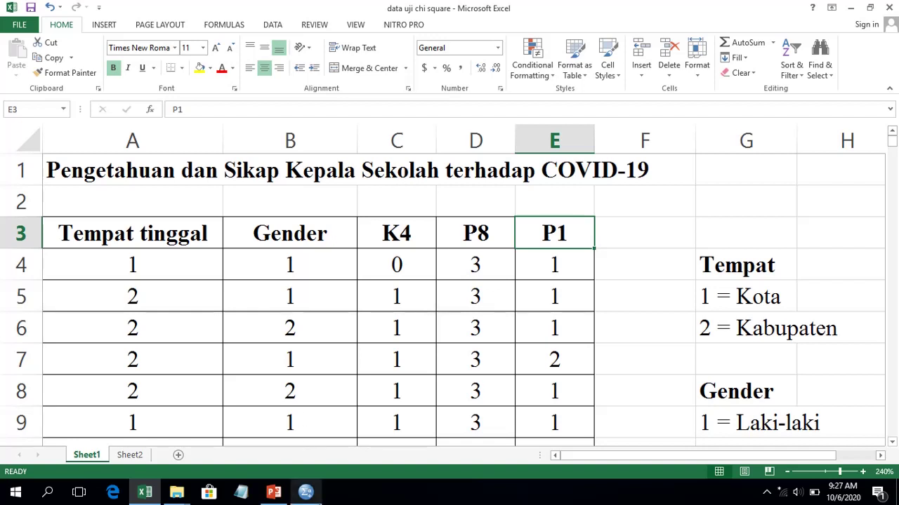
- Switch to SPSS Statistics and arrange its Variable View window beside the Excel workbook window
mouse_move(317, 496)
click(316, 500)
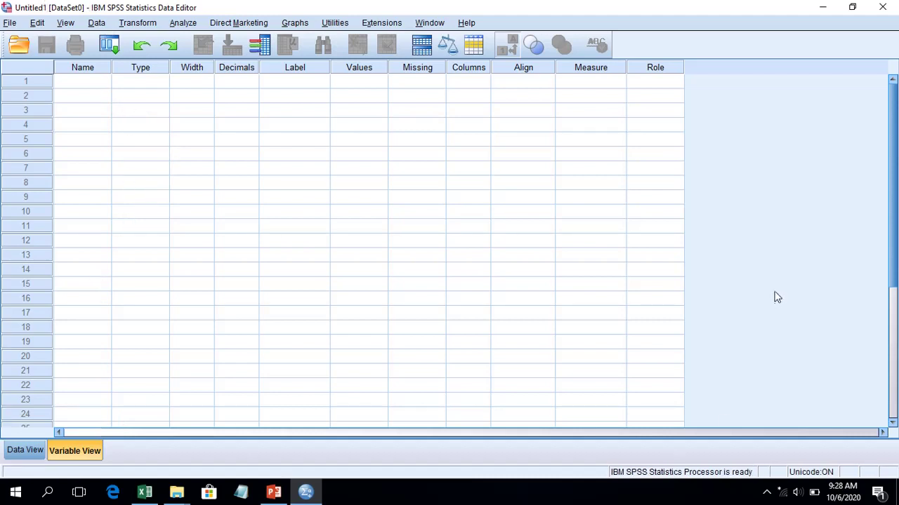
click(854, 12)
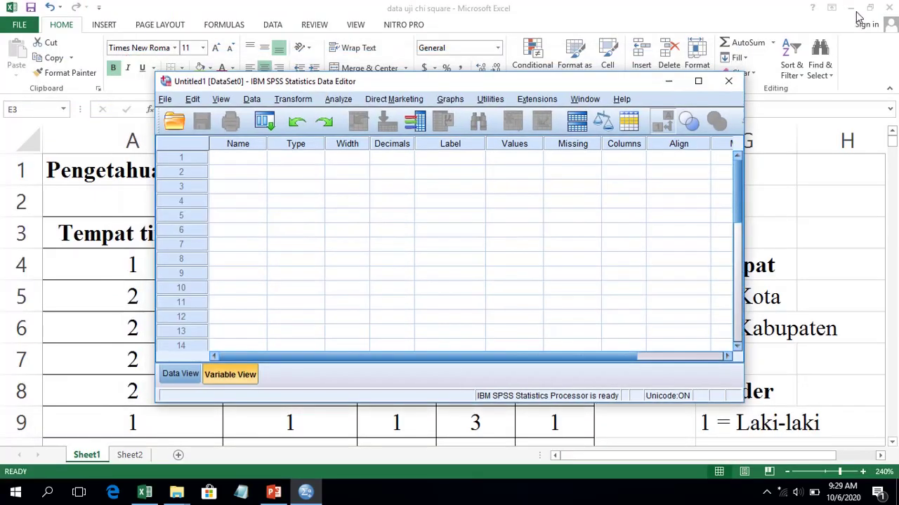
drag(458, 87, 598, 99)
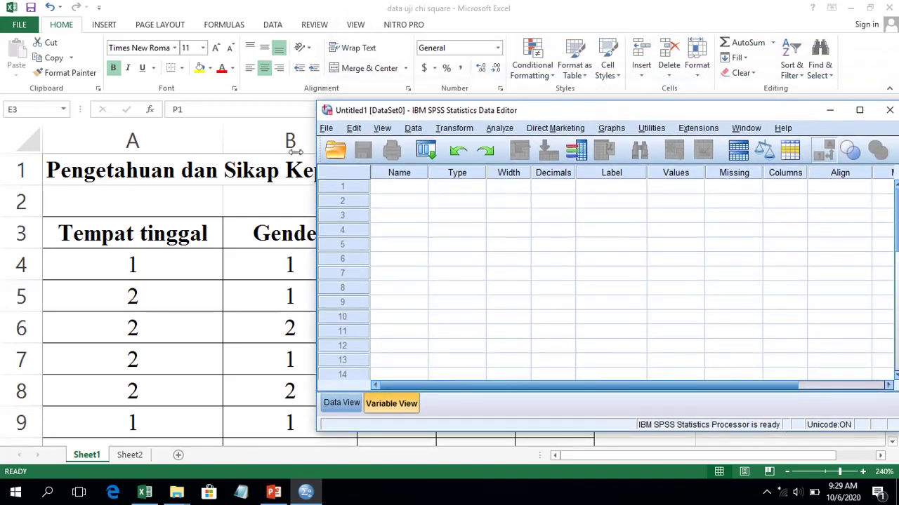
click(756, 6)
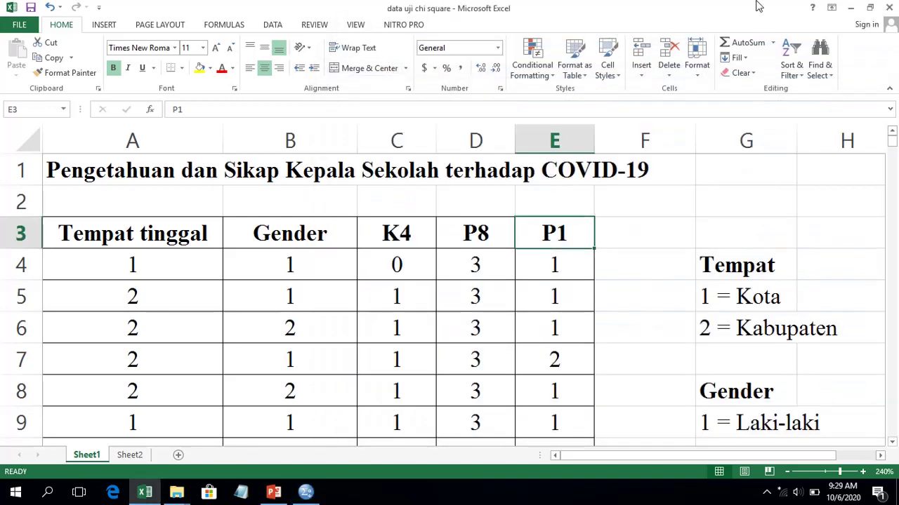
click(870, 8)
drag(689, 23, 245, 28)
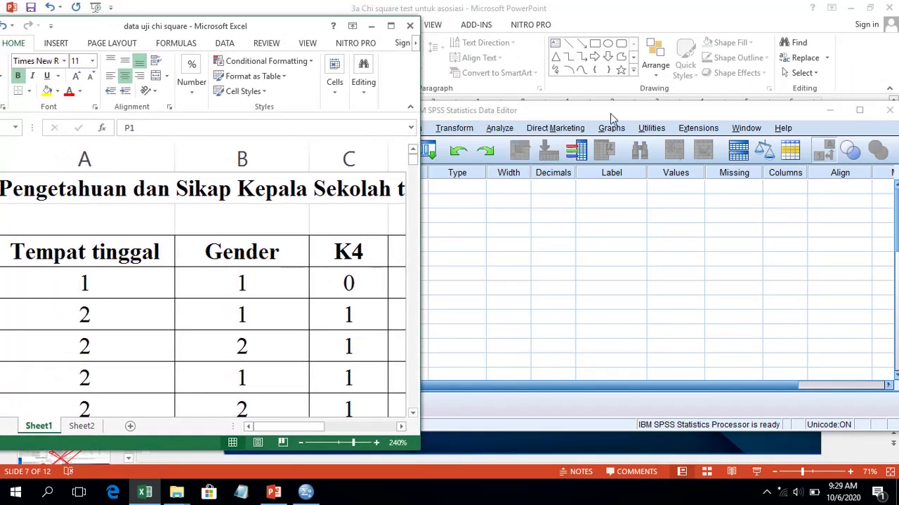
drag(591, 106, 635, 105)
drag(227, 34, 276, 33)
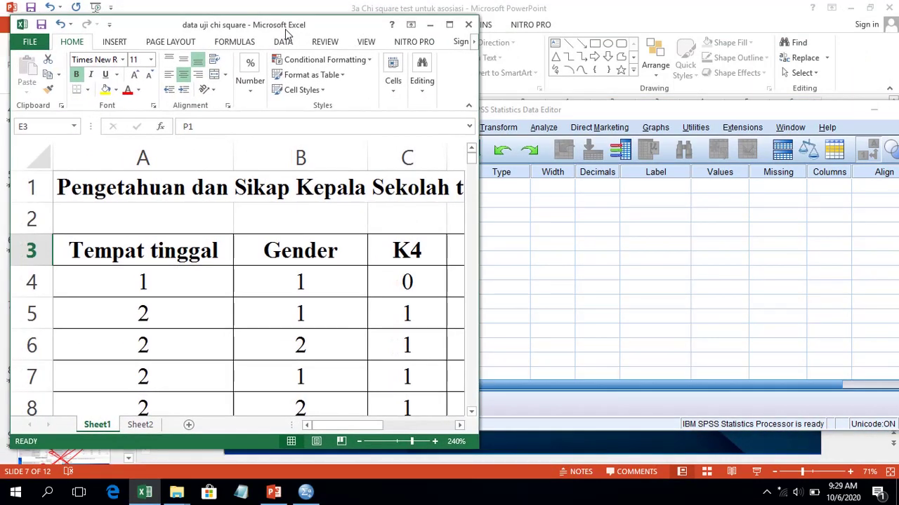
- Define the first two SPSS variables as Tempat_tinggal and Gender, following the Excel column headers
click(210, 246)
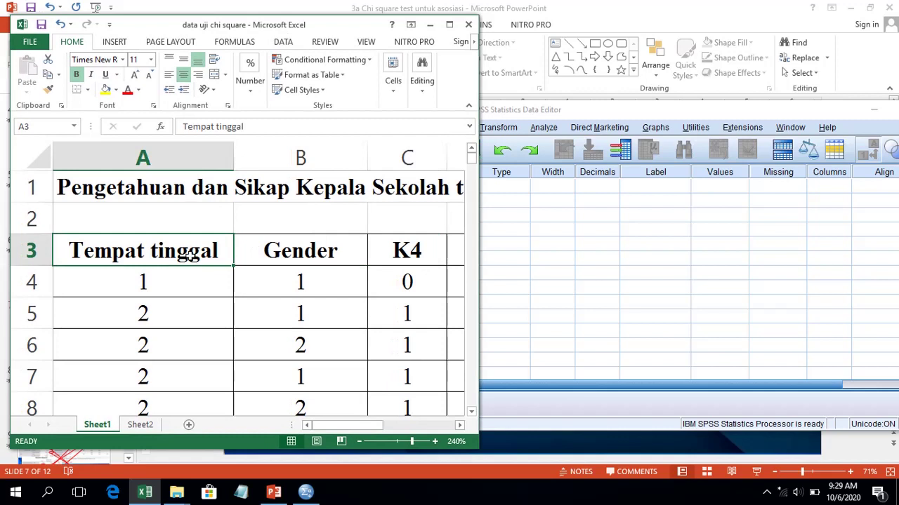
click(555, 230)
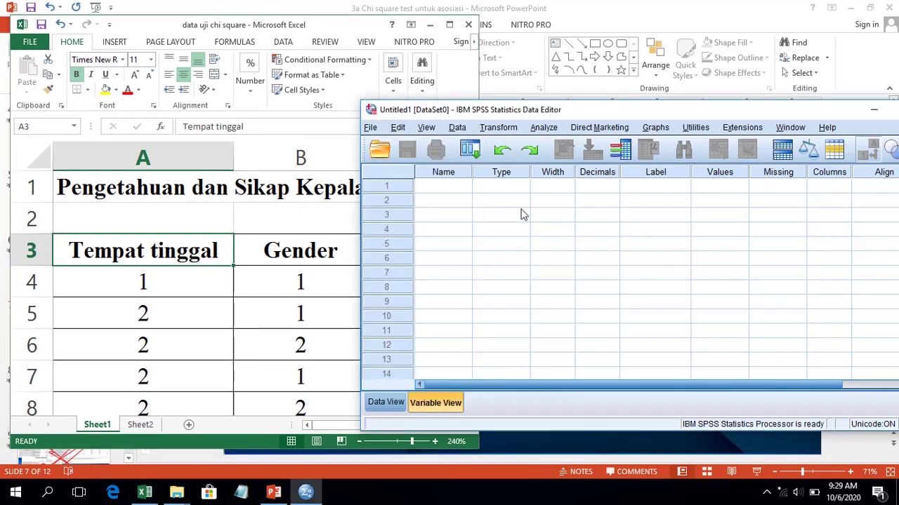
click(455, 189)
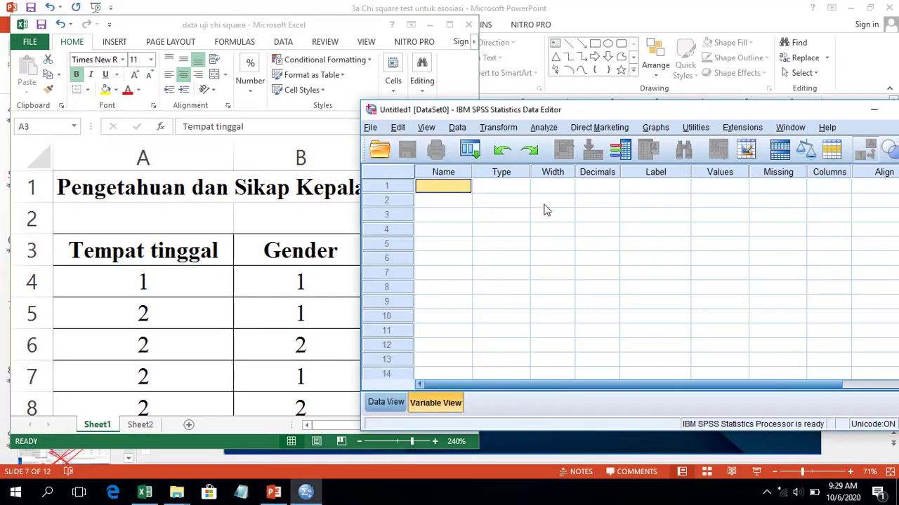
text(Tempat)
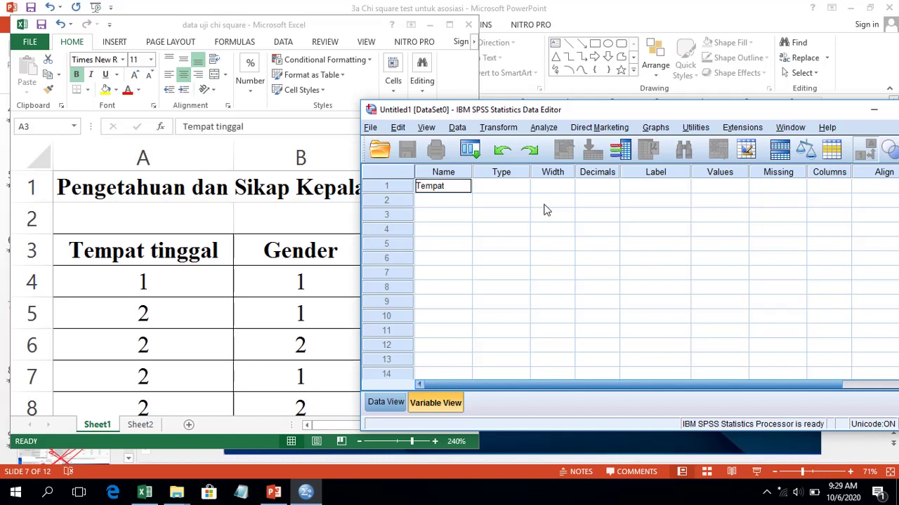
text(_tinggal)
key(Return)
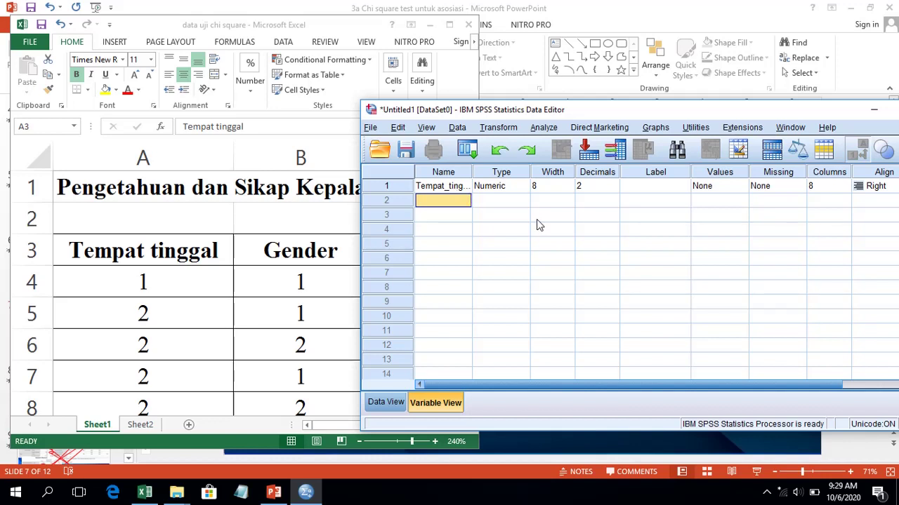
text(Gender)
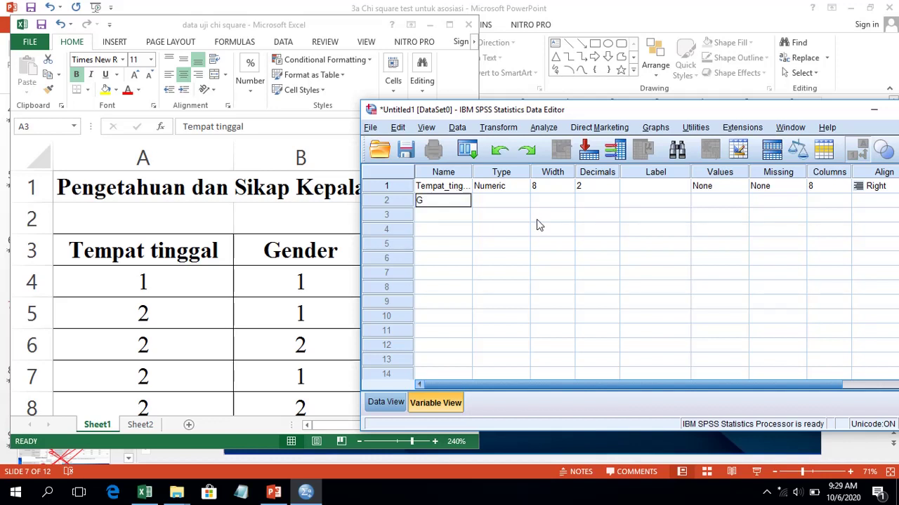
key(Return)
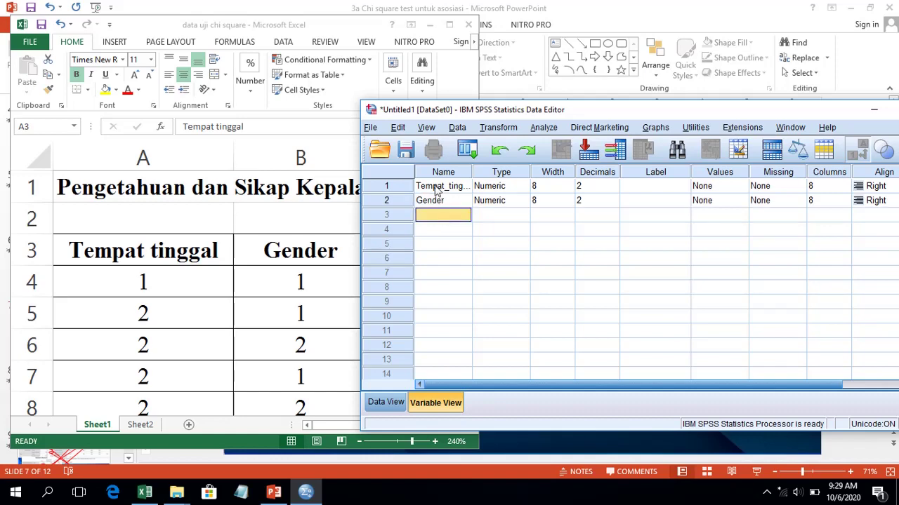
- Move the SPSS window clear of the Excel table and examine the K4, P8 and P1 column headers
drag(446, 114, 562, 123)
click(404, 169)
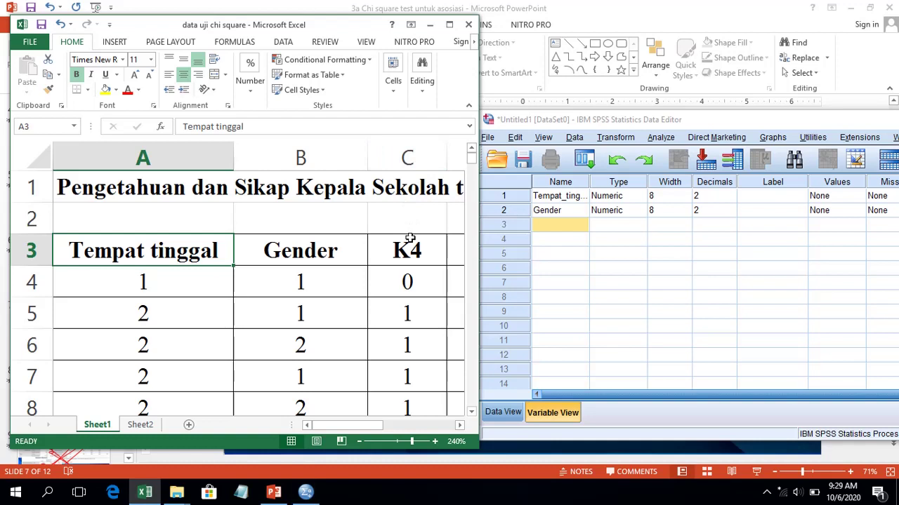
click(410, 242)
key(Right)
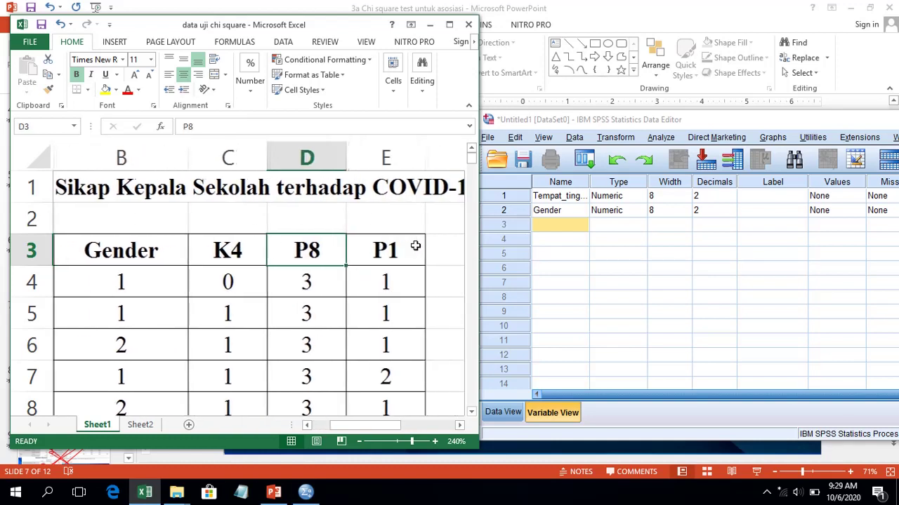
- Define the third, fourth and fifth SPSS variables as K4, P8 and P1, following the Excel column headers
click(560, 236)
click(554, 225)
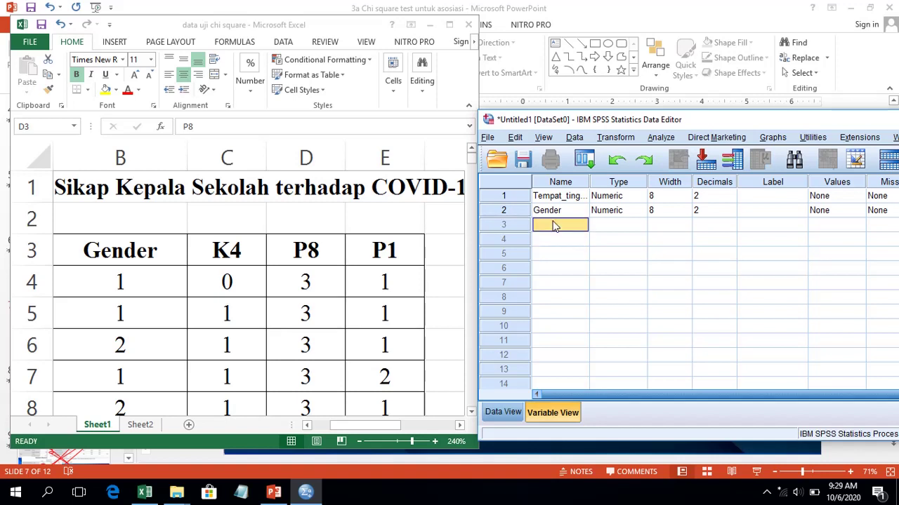
text(K4)
key(Return)
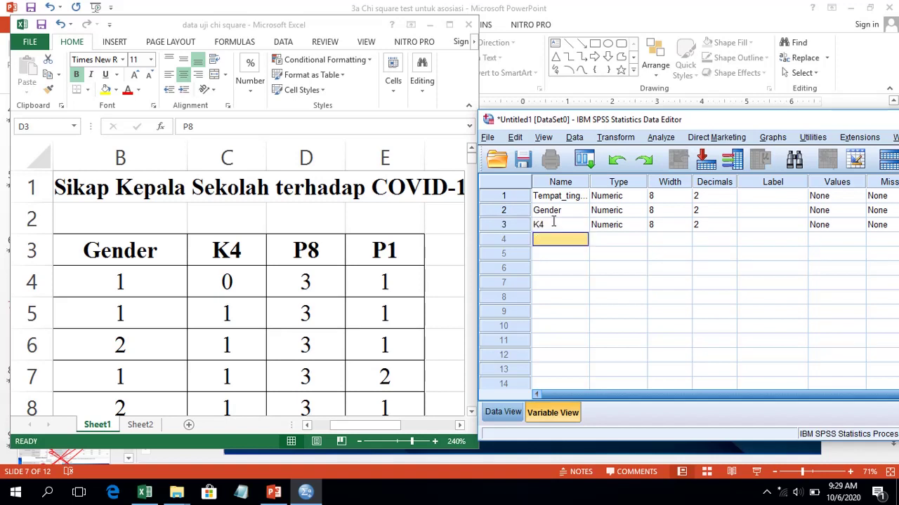
text(P8)
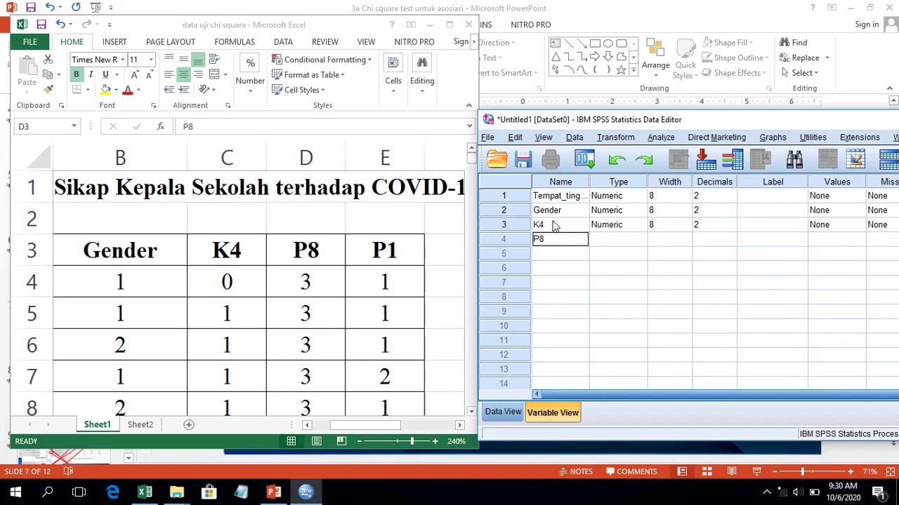
key(Return)
text(P1)
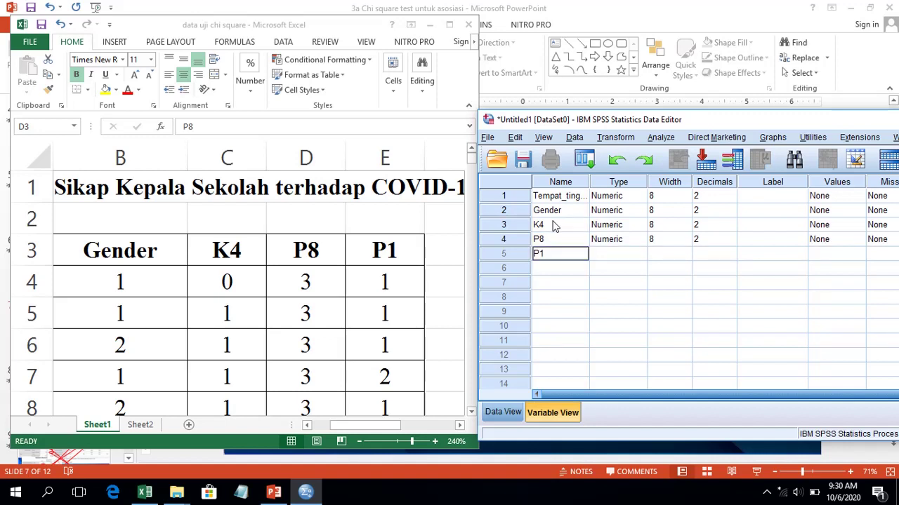
key(Return)
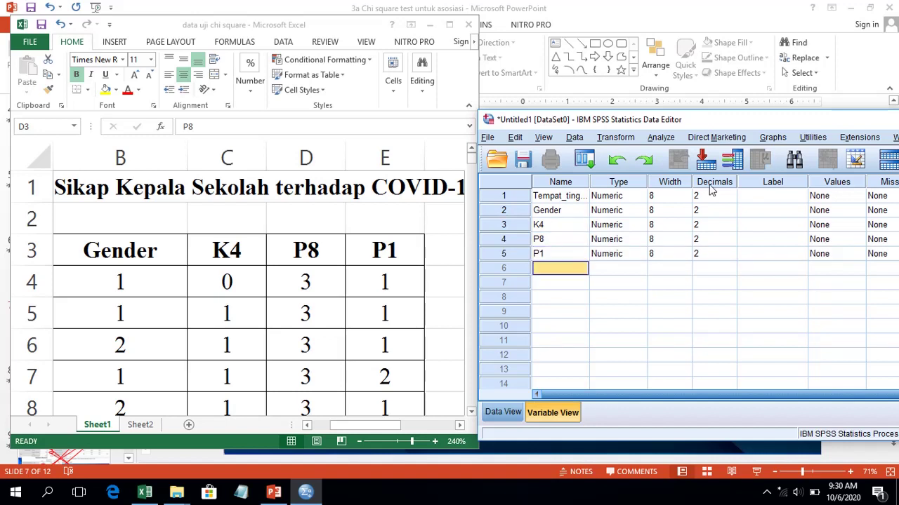
- Give the Tempat_tinggal variable the label Tempat tinggal
click(780, 198)
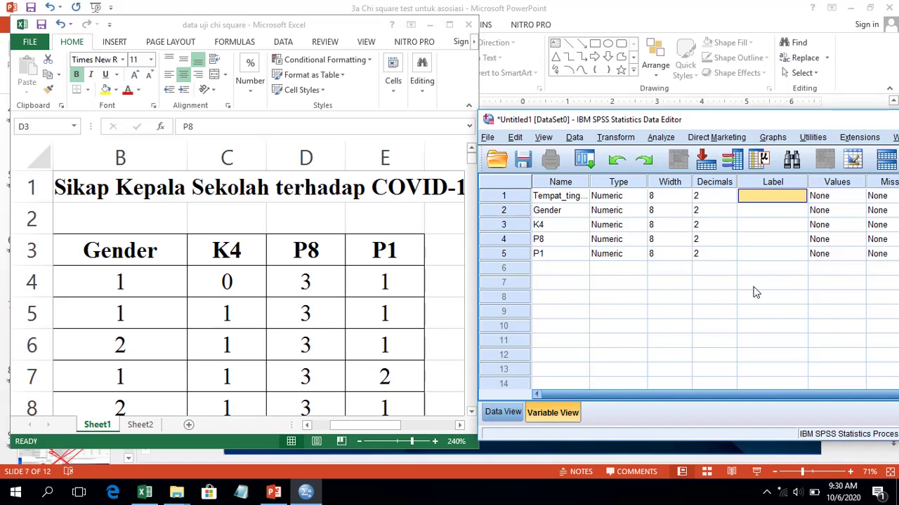
text(Tempat)
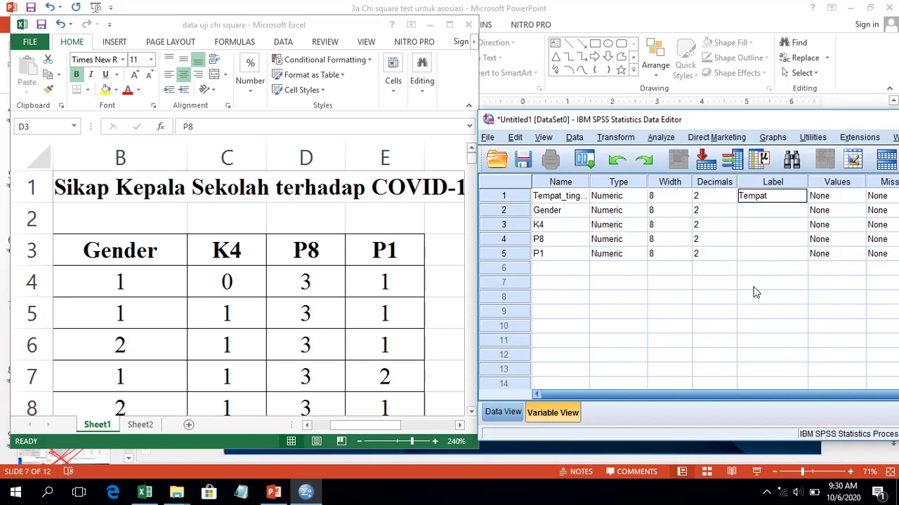
text( tinggal)
key(Return)
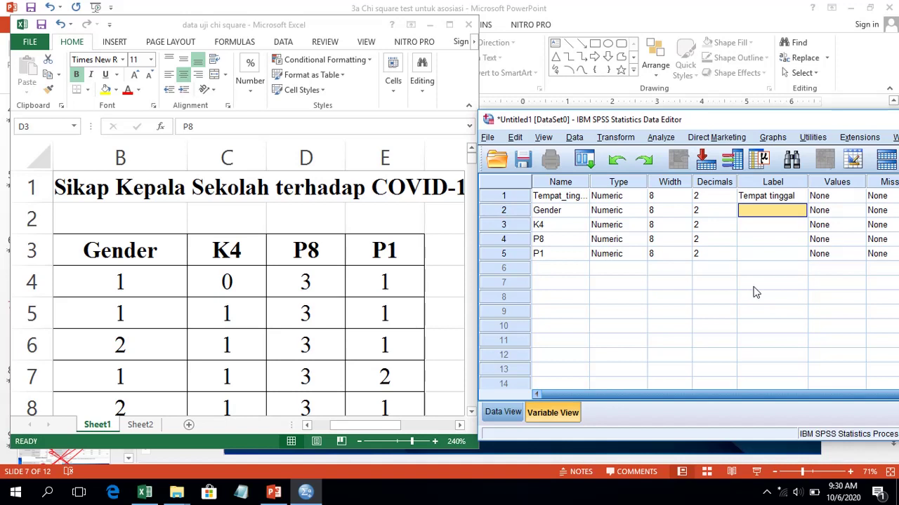
- Review the variable names and labels, and reposition the SPSS window over Excel so the columns through Align are in view
click(582, 181)
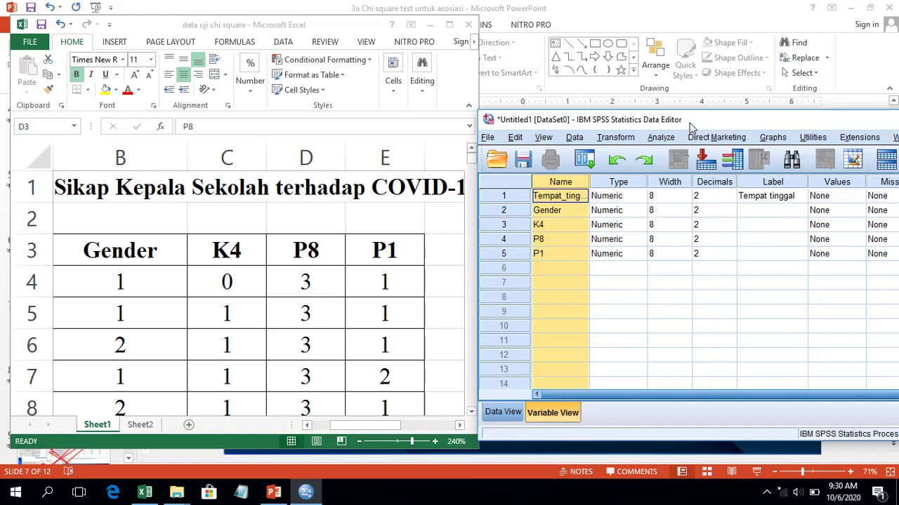
drag(692, 127, 625, 102)
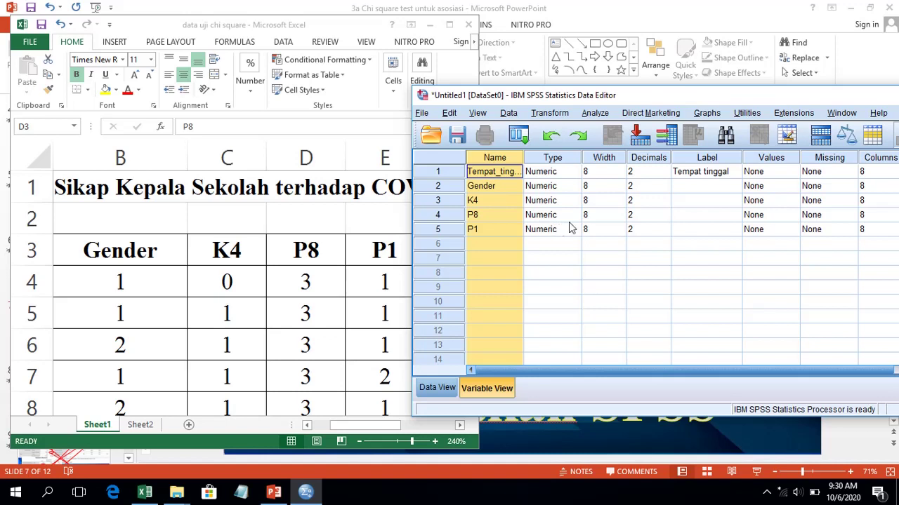
click(694, 187)
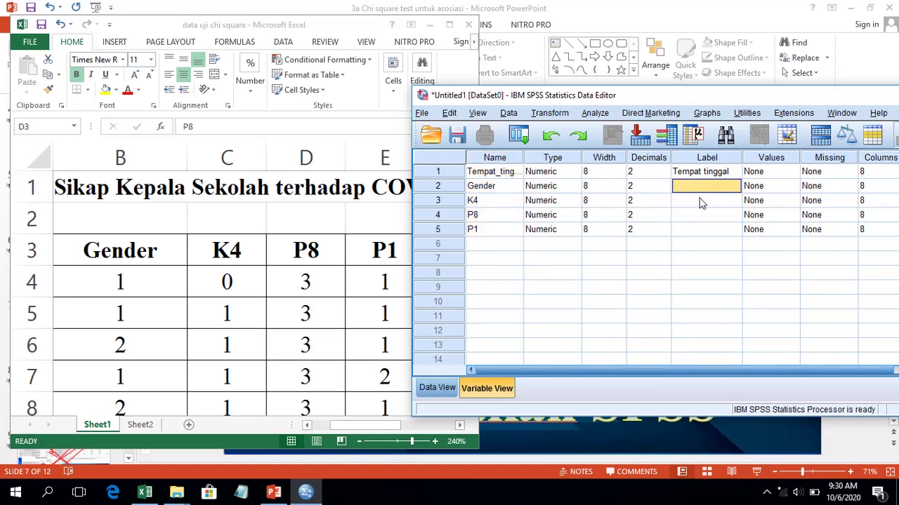
click(518, 204)
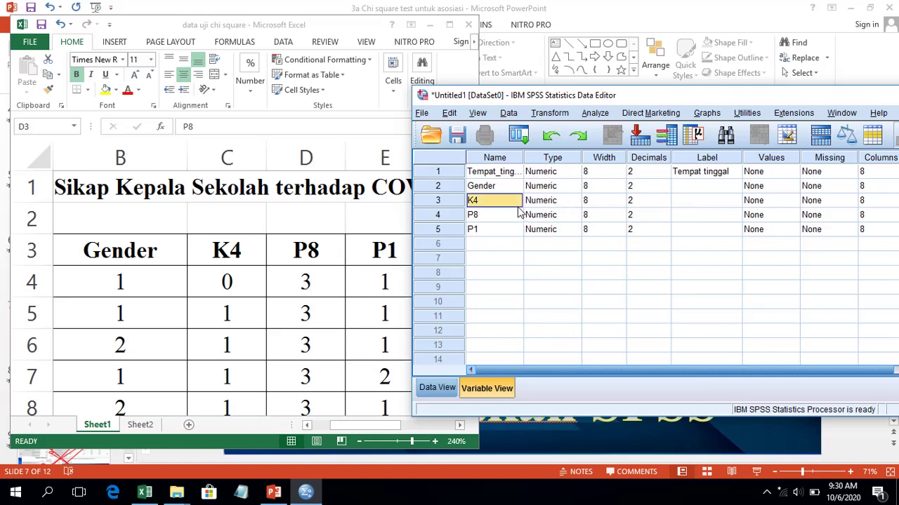
click(717, 207)
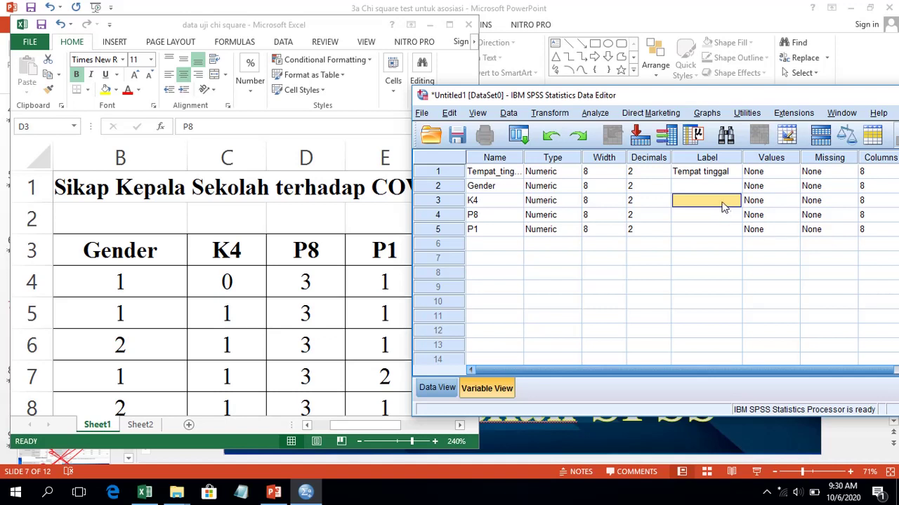
click(702, 175)
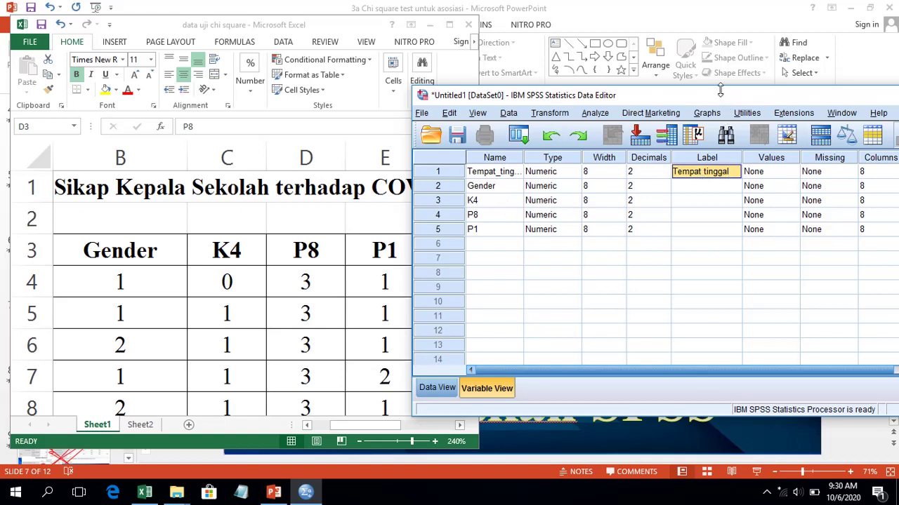
drag(716, 102, 615, 108)
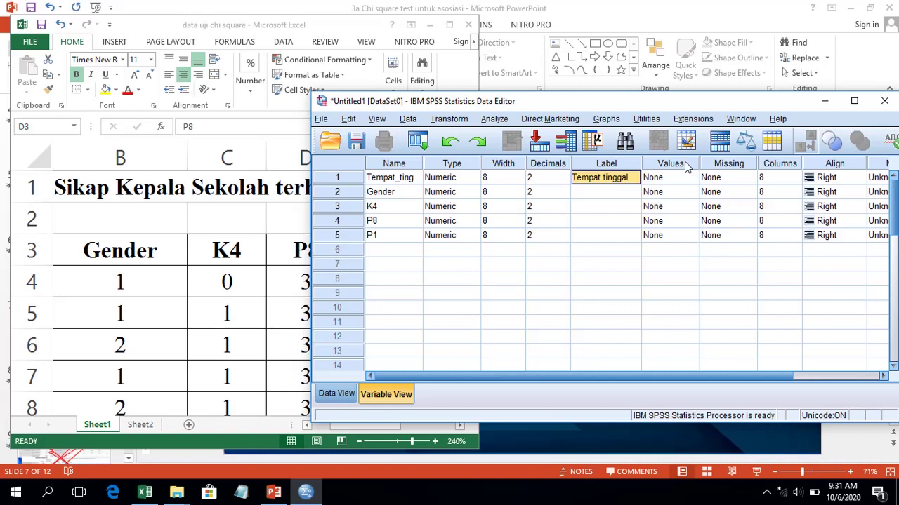
- Compare the coded survey rows and the Tempat code legend in Excel with the Values column of the SPSS variables
click(100, 282)
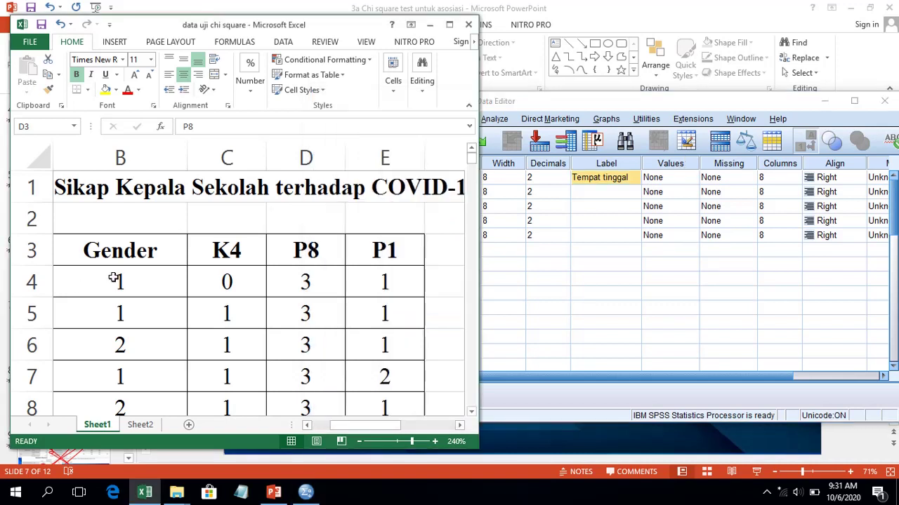
drag(101, 278, 379, 370)
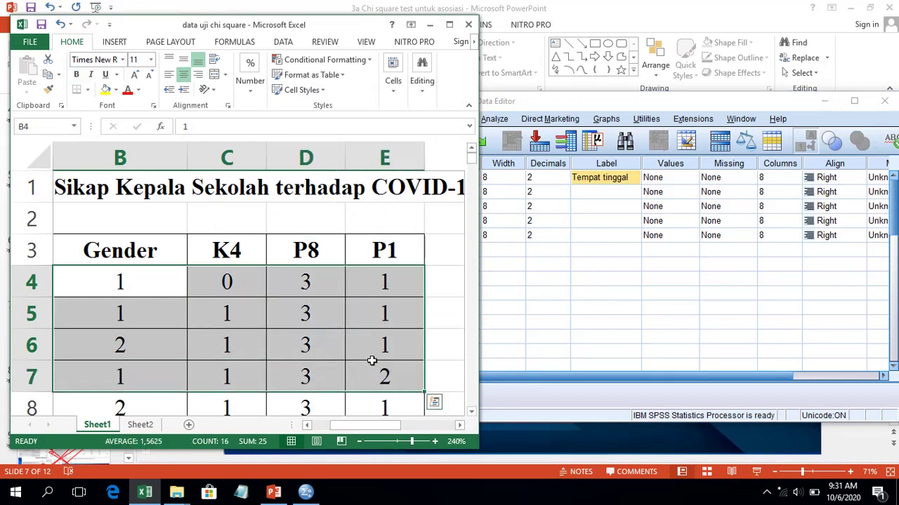
click(221, 304)
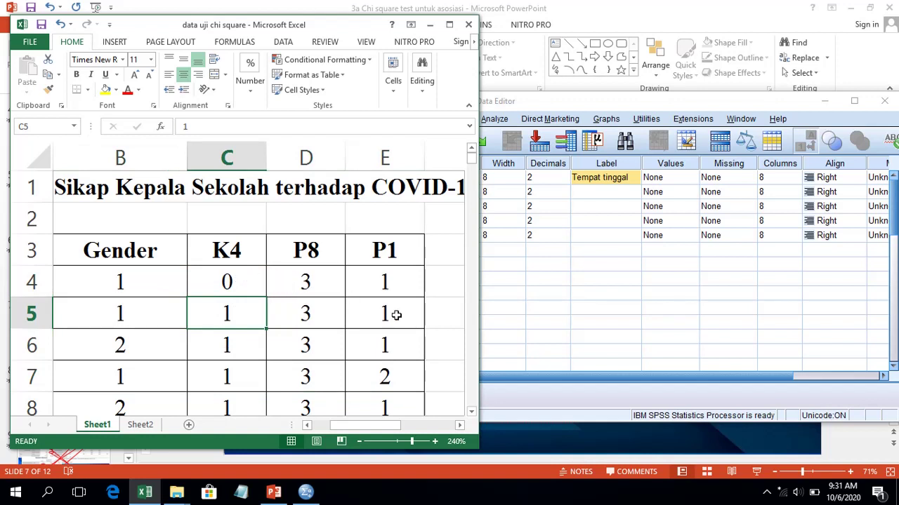
click(634, 196)
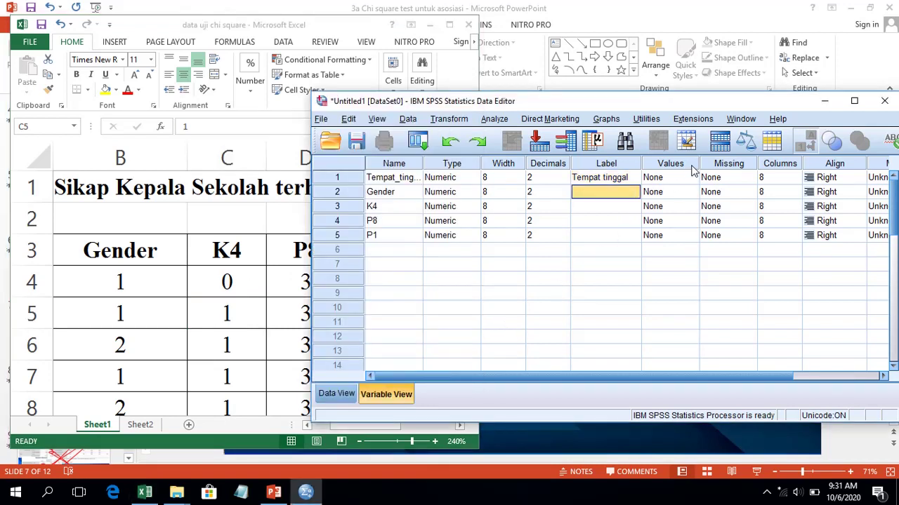
click(691, 165)
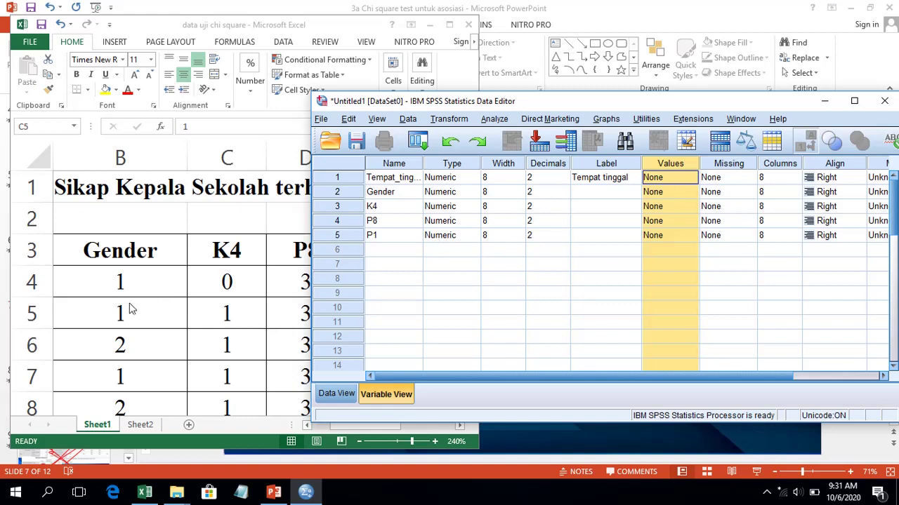
click(267, 370)
drag(365, 426, 408, 426)
click(364, 315)
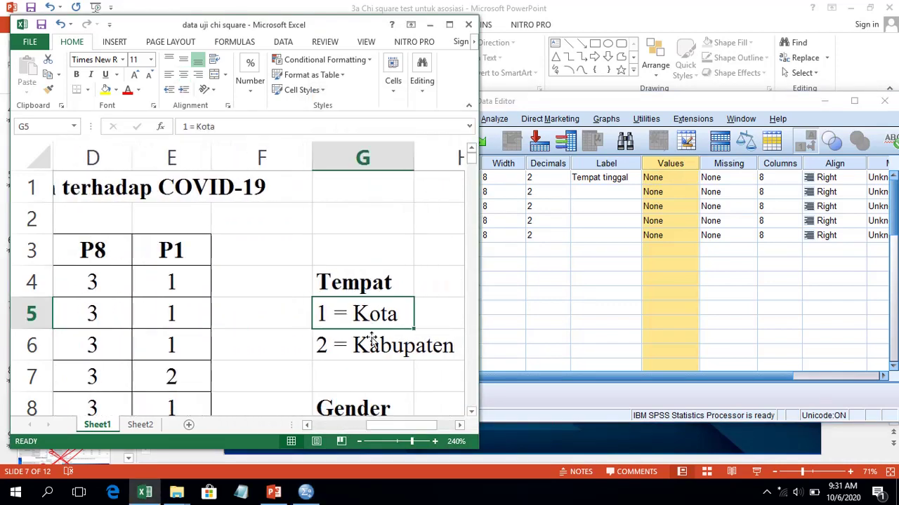
click(371, 349)
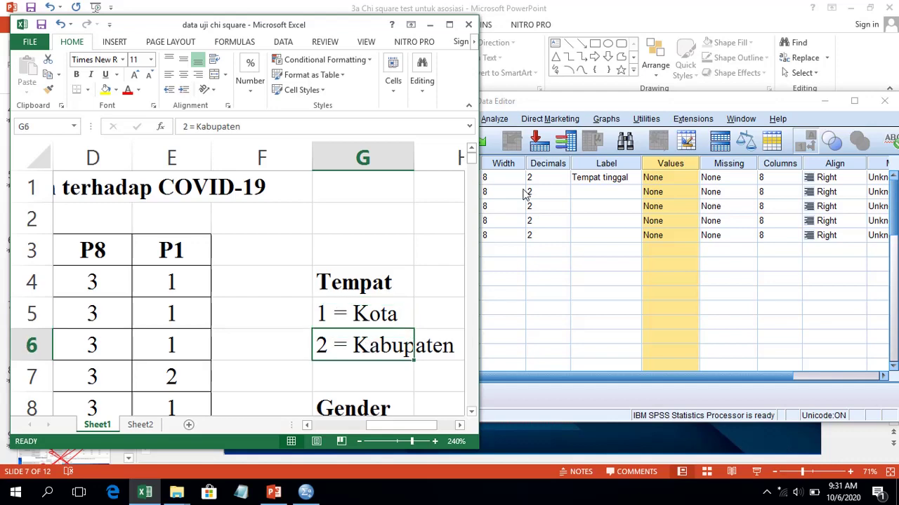
click(622, 206)
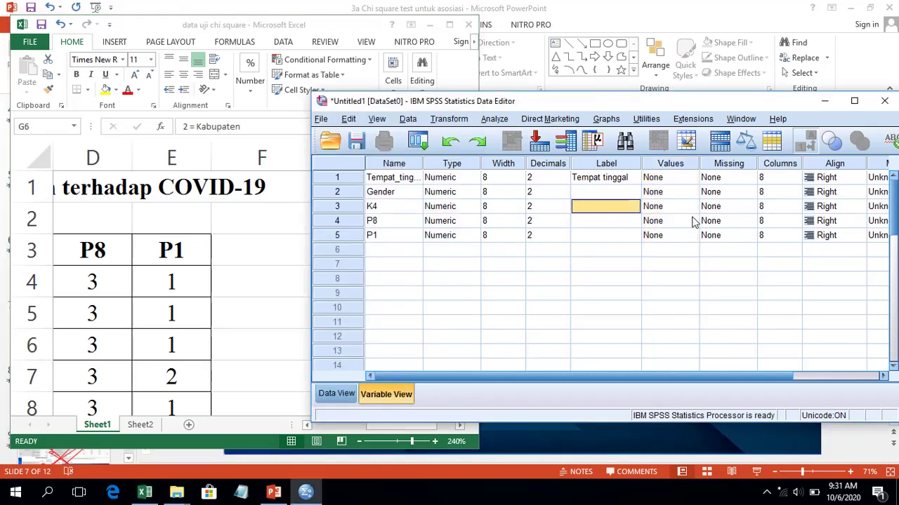
click(266, 301)
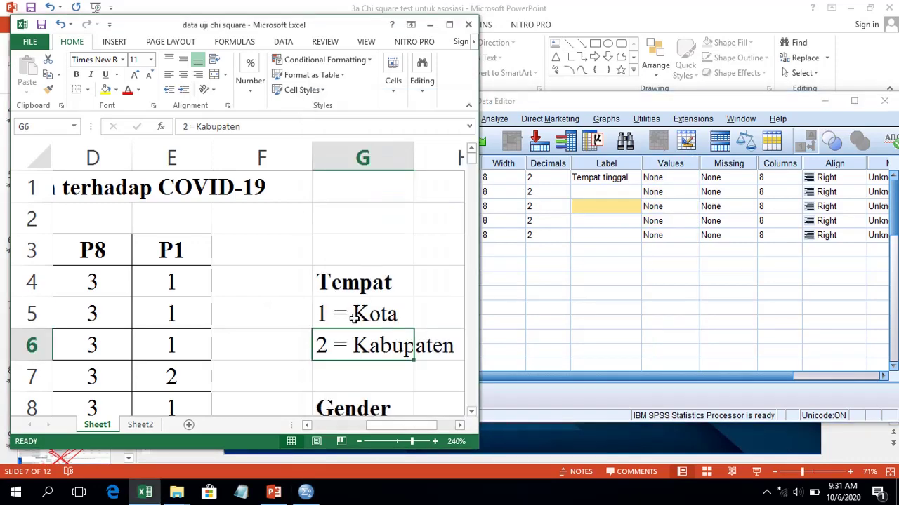
click(616, 236)
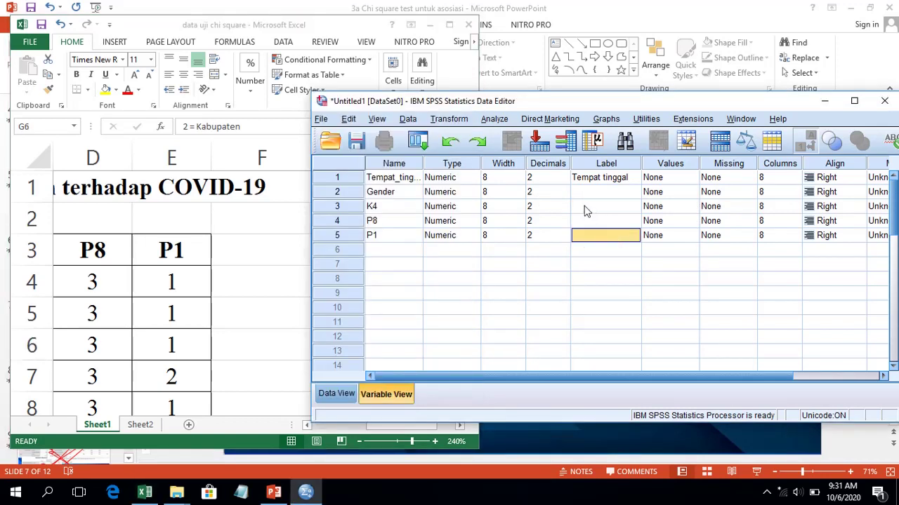
click(394, 179)
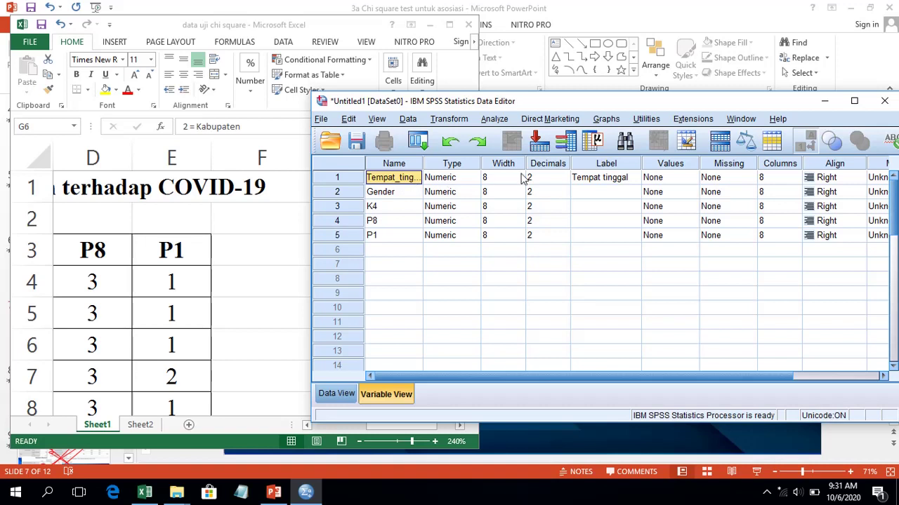
- Add the value label Kota for value 1 of Tempat_tinggal, and return to the Tempat legend in Excel
click(697, 180)
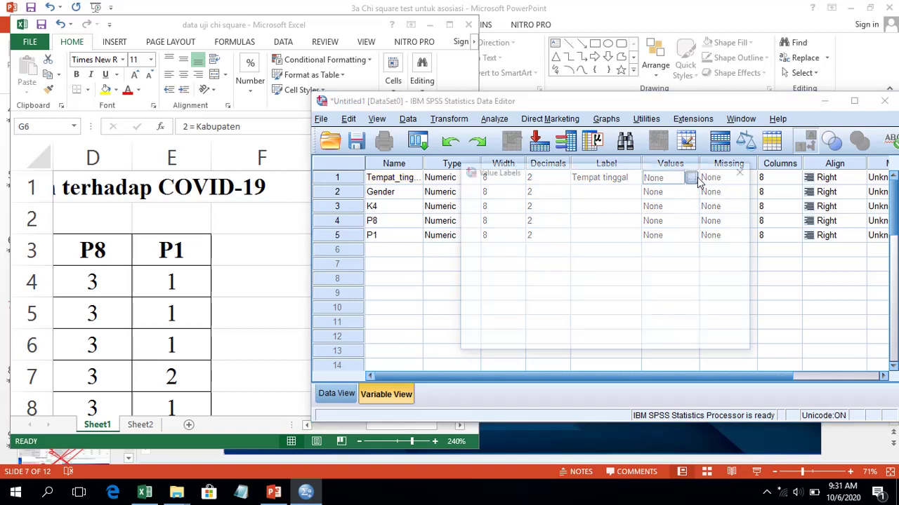
click(698, 180)
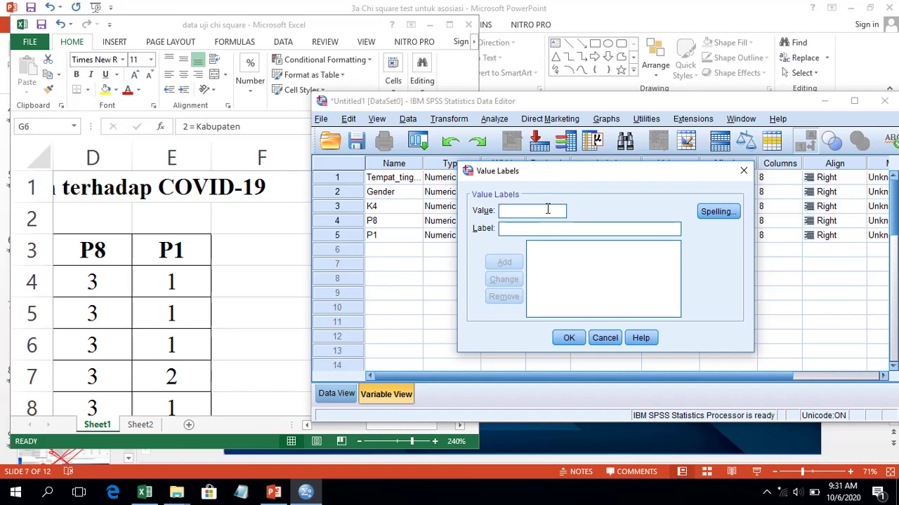
click(186, 280)
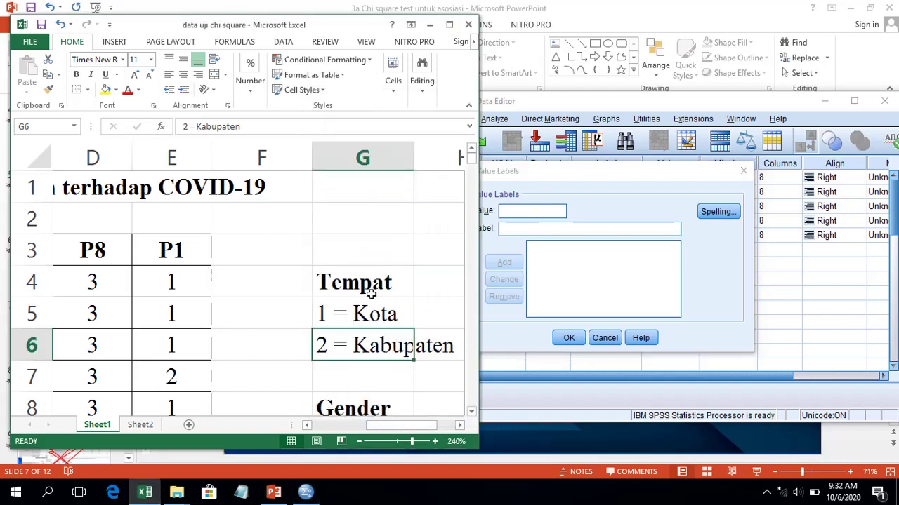
click(522, 209)
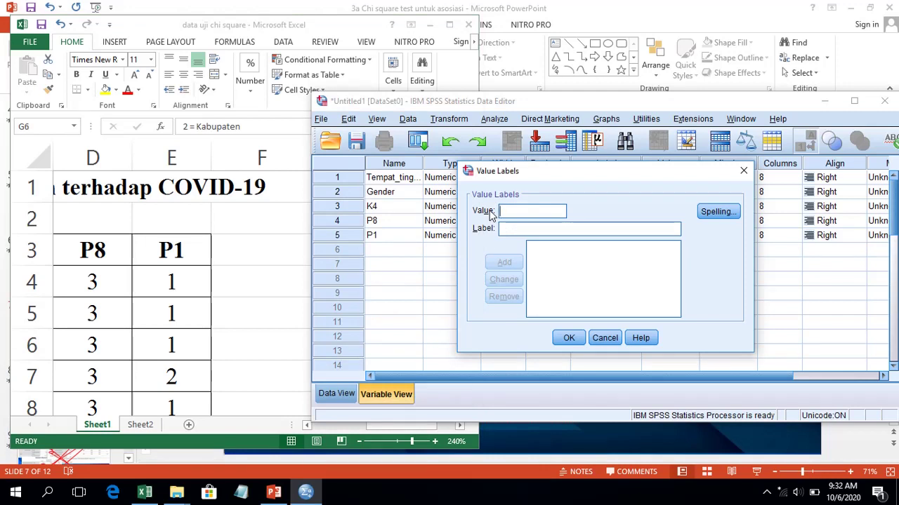
text(1)
text(Ko)
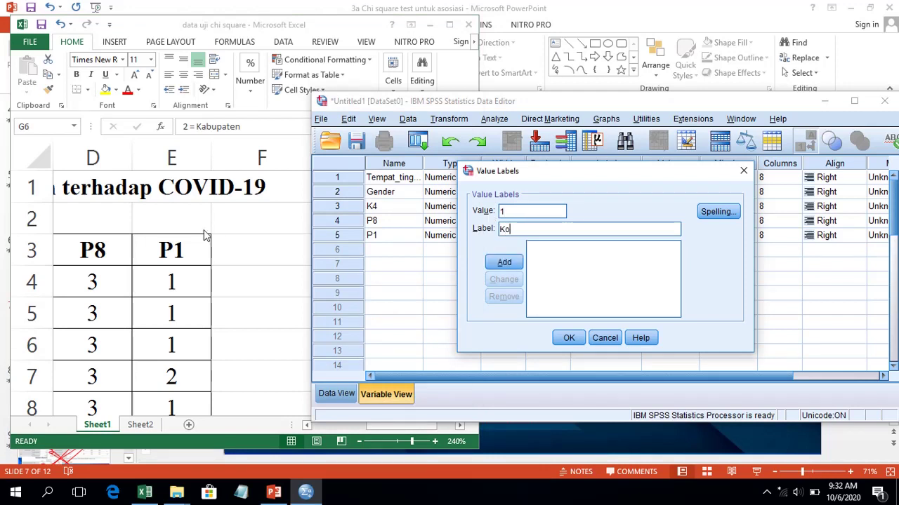
text(ta)
key(Return)
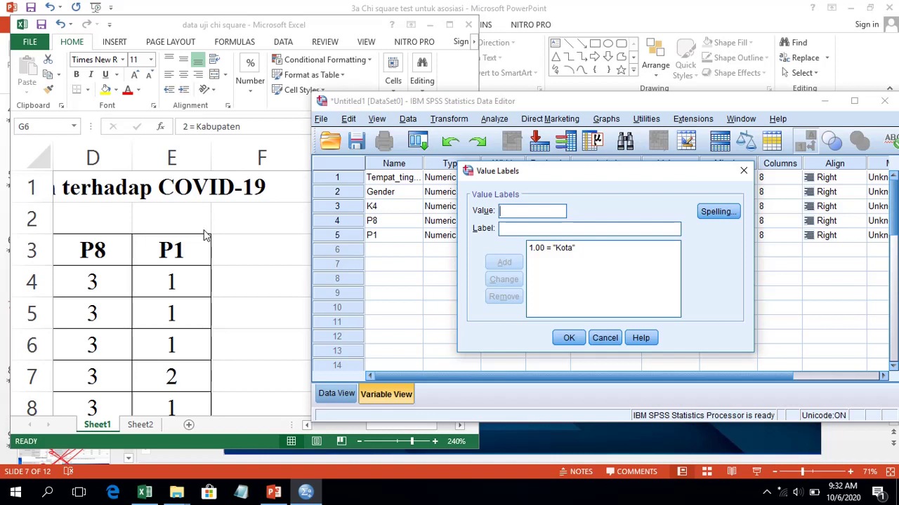
key(alt+Tab)
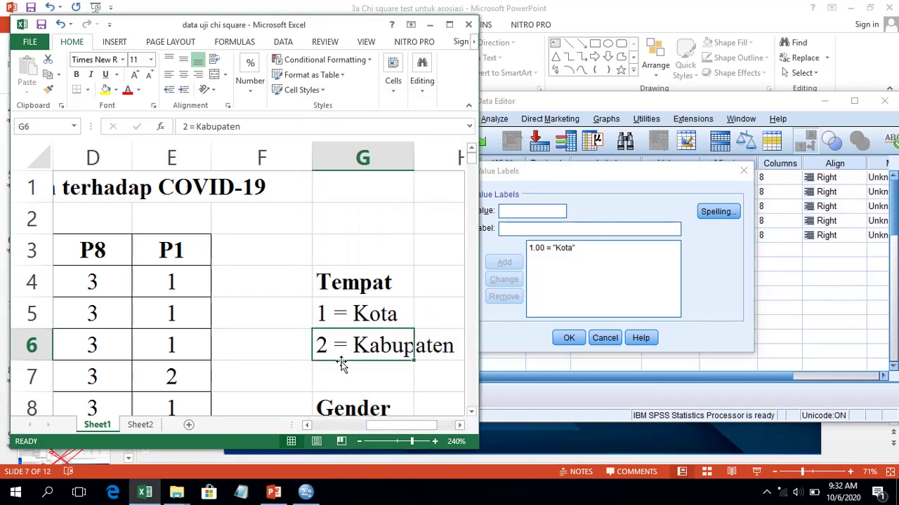
- Switch to SPSS, add the value label kabupaten for value 2 of Tempat_tinggal, and accept the value labels
click(512, 209)
text(2)
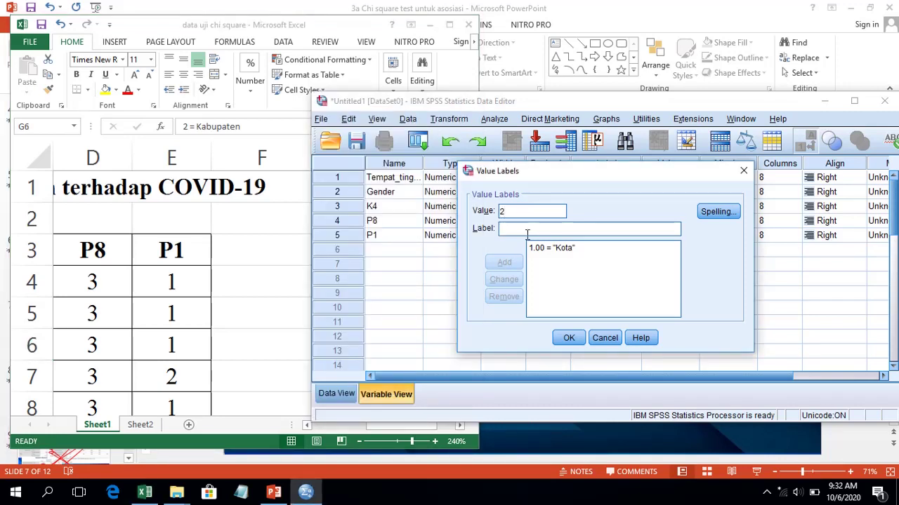
click(527, 230)
text(kabu)
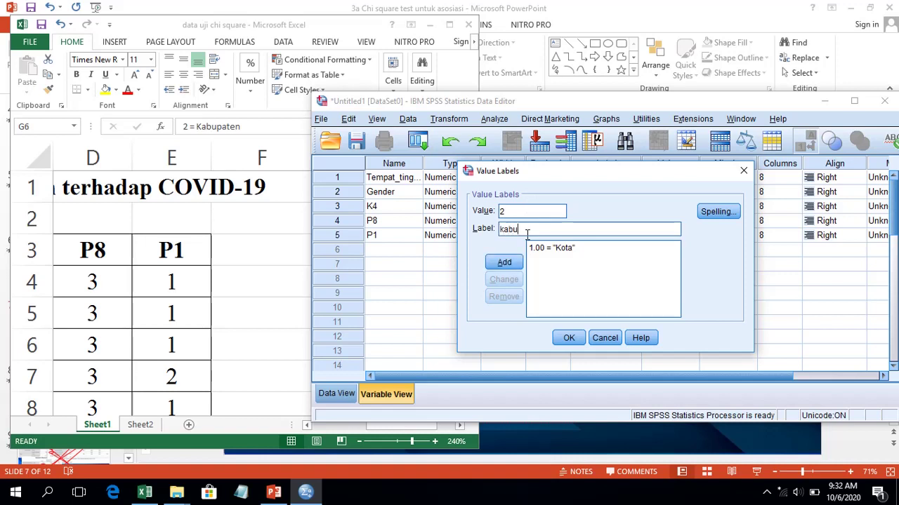
text(paten)
key(Return)
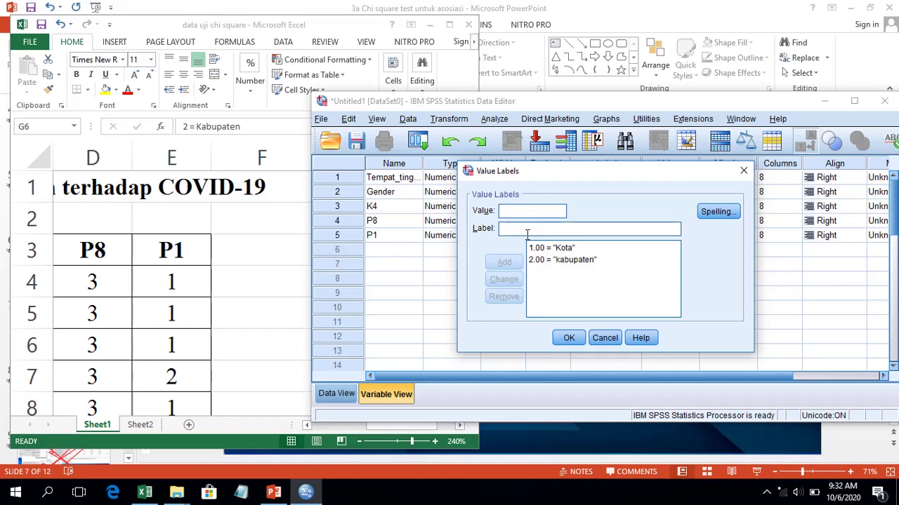
click(568, 338)
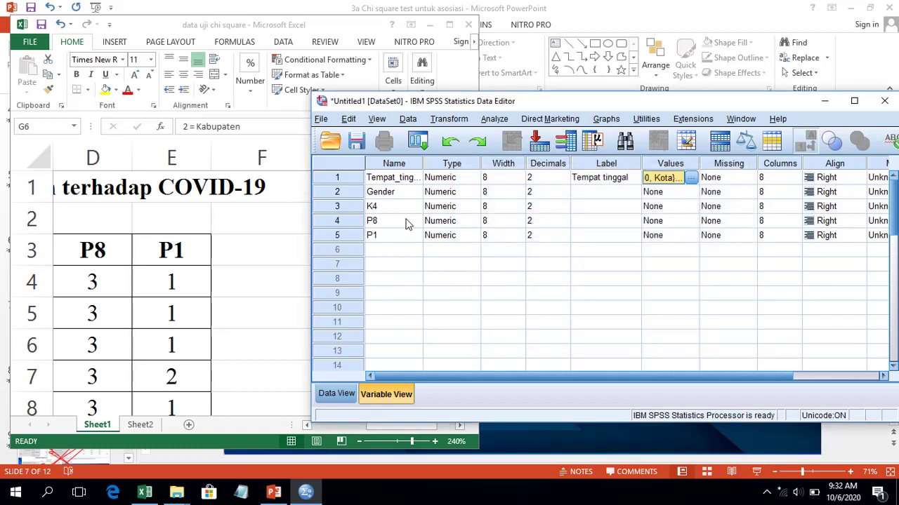
- Check the Gender legend in Excel and add the value label Laki-laki for value 1 of Gender in SPSS
click(256, 250)
scroll(407, 302, down, 2)
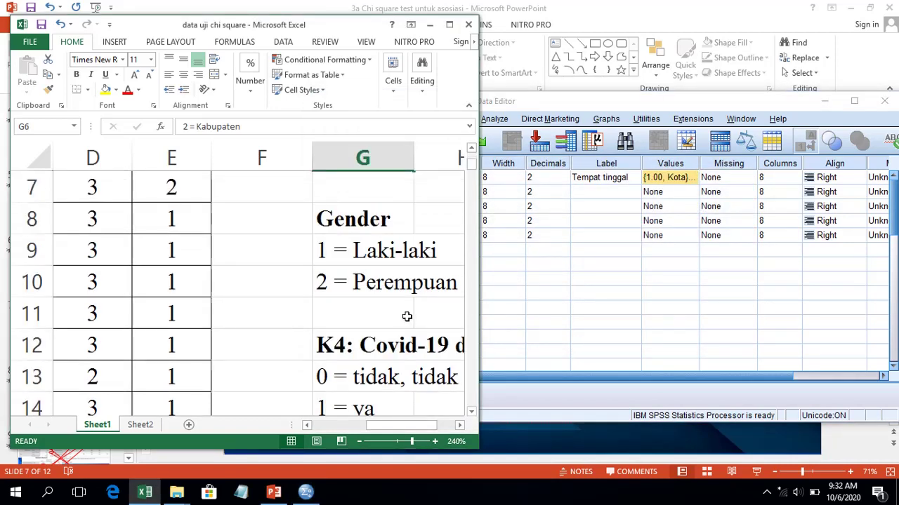
click(587, 225)
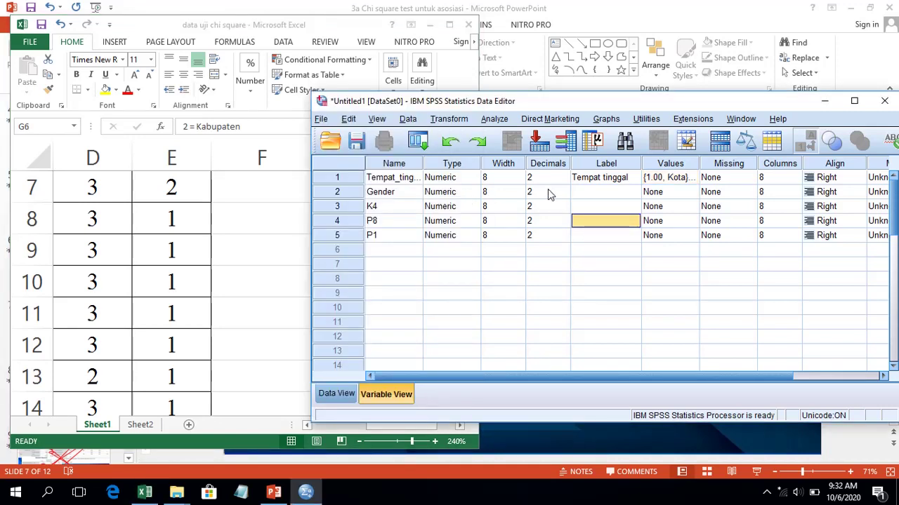
double_click(693, 197)
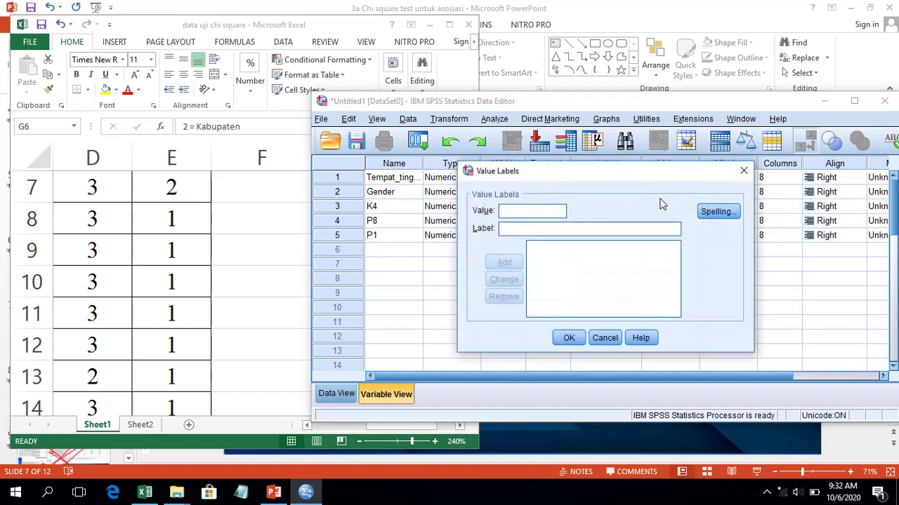
click(294, 265)
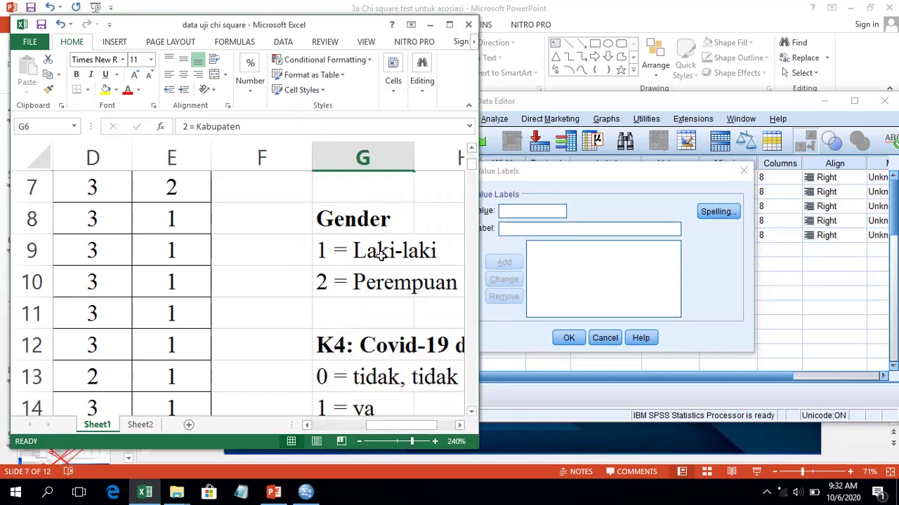
click(540, 212)
text(q)
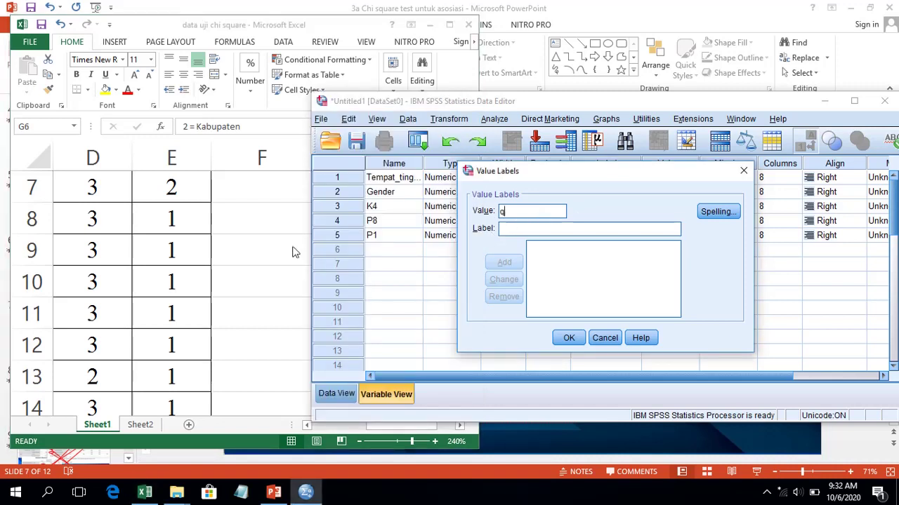
key(BackSpace)
text(1)
click(540, 229)
text(Lak)
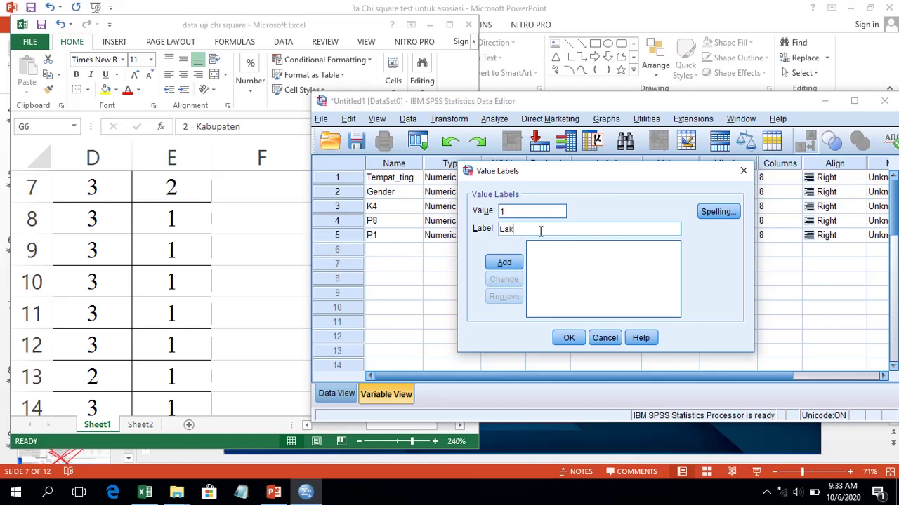
text(i-laki)
key(Return)
- Add the value label Perempuan for value 2 of Gender and accept the value labels
text(2)
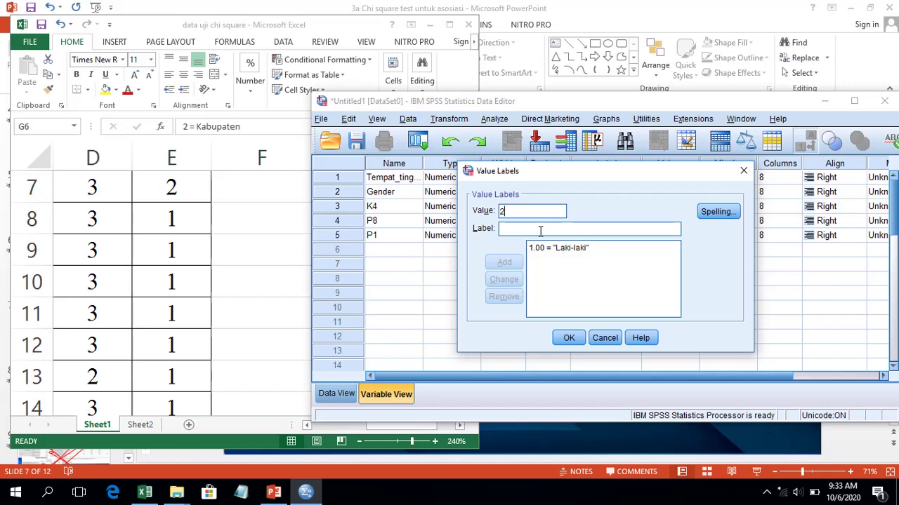
text(Perempuan)
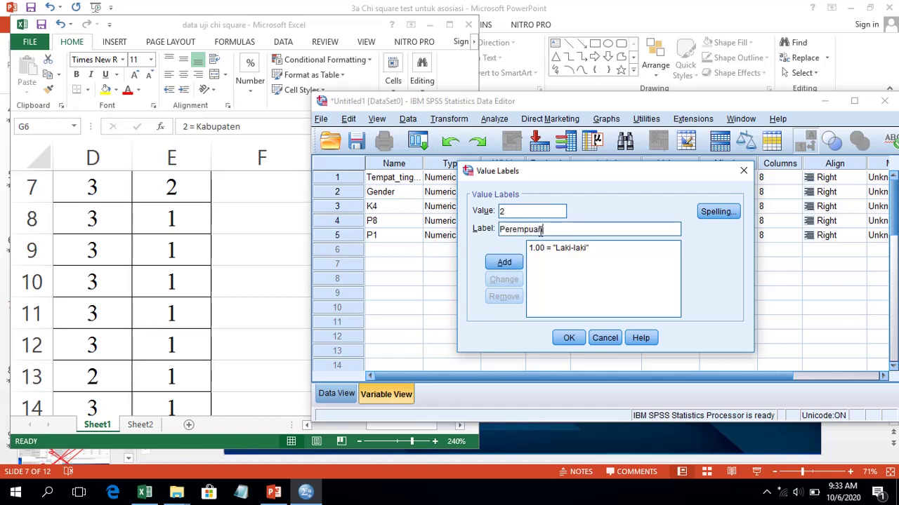
click(513, 267)
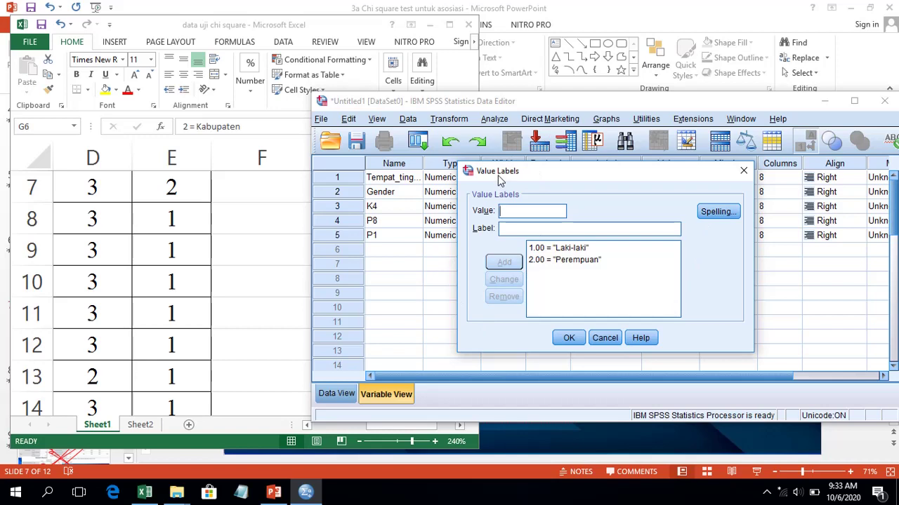
click(578, 339)
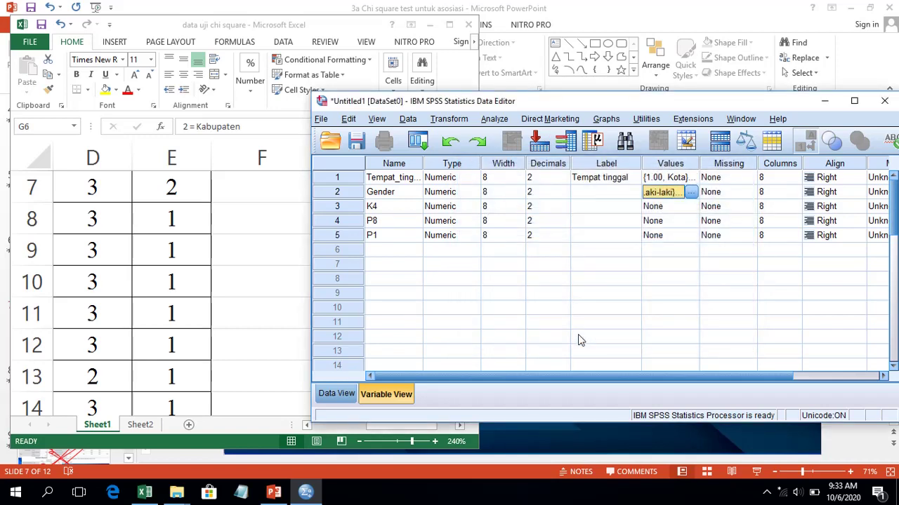
- Look up the answer codes for the K4 variable in the Excel legend
click(386, 209)
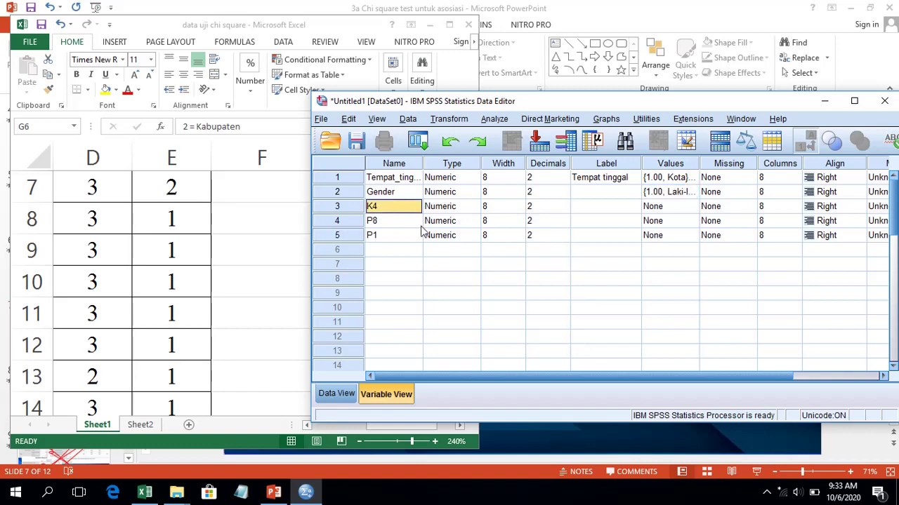
key(alt+Tab)
scroll(269, 281, down, 4)
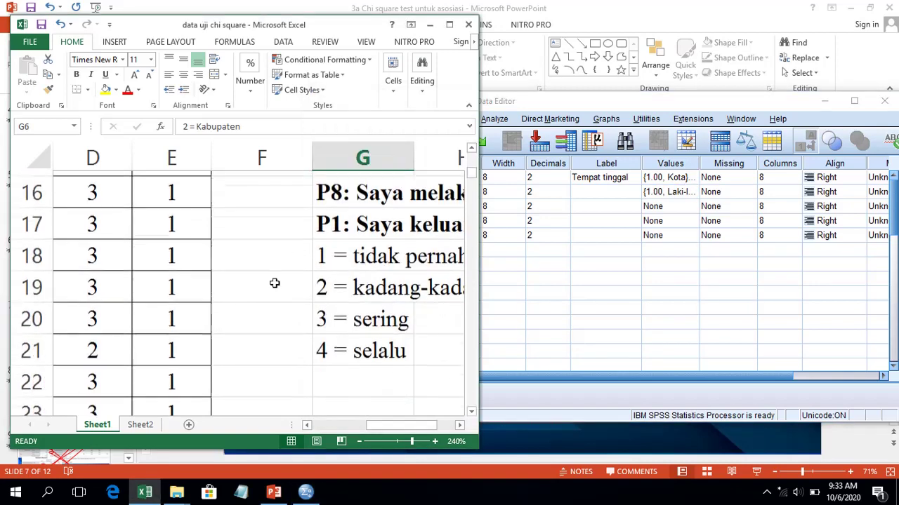
scroll(275, 283, up, 4)
scroll(319, 286, down, 2)
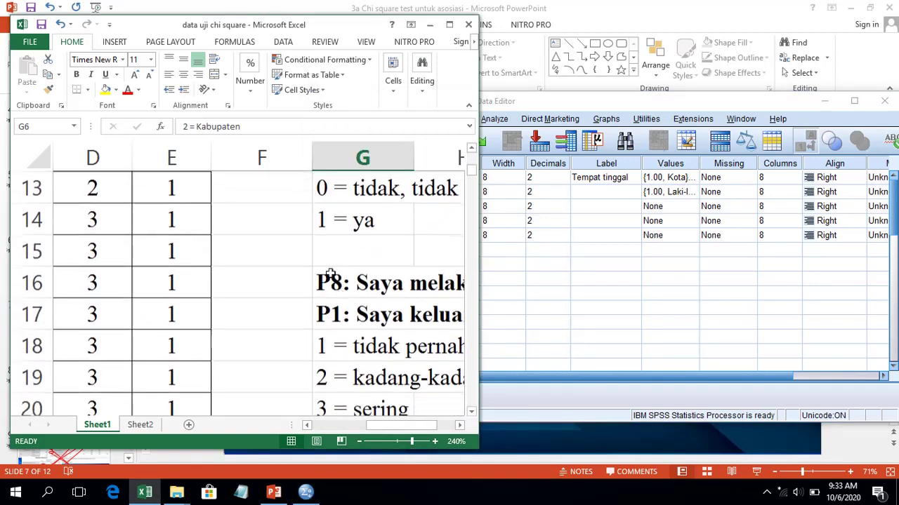
click(340, 195)
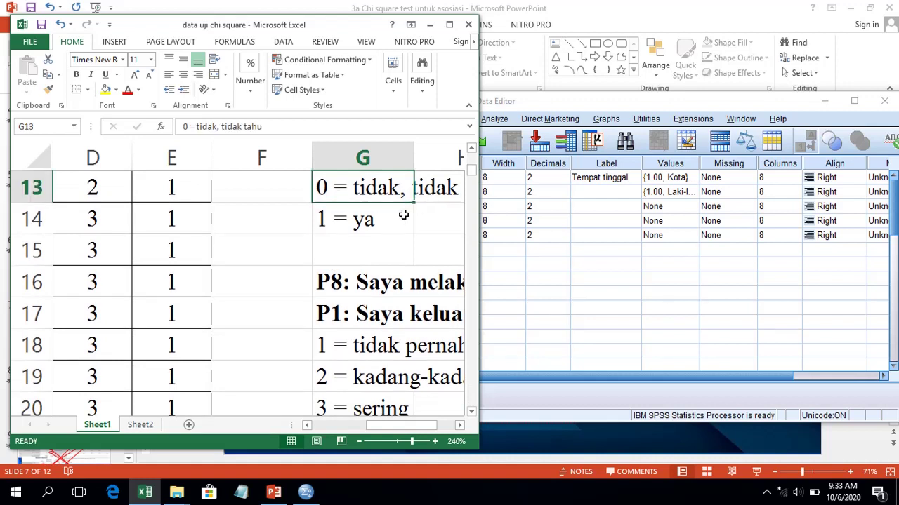
click(335, 222)
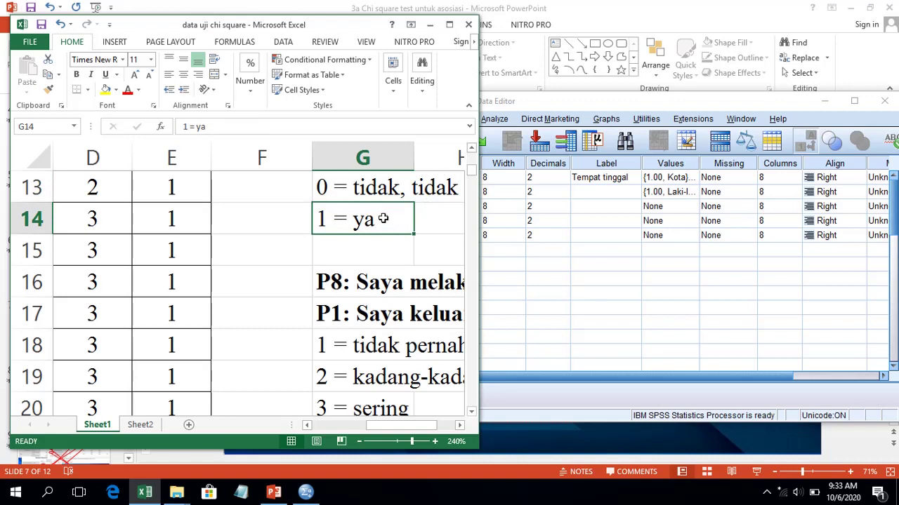
- In SPSS, open the value labels of K4 and add the label tidak for value 1
double_click(695, 210)
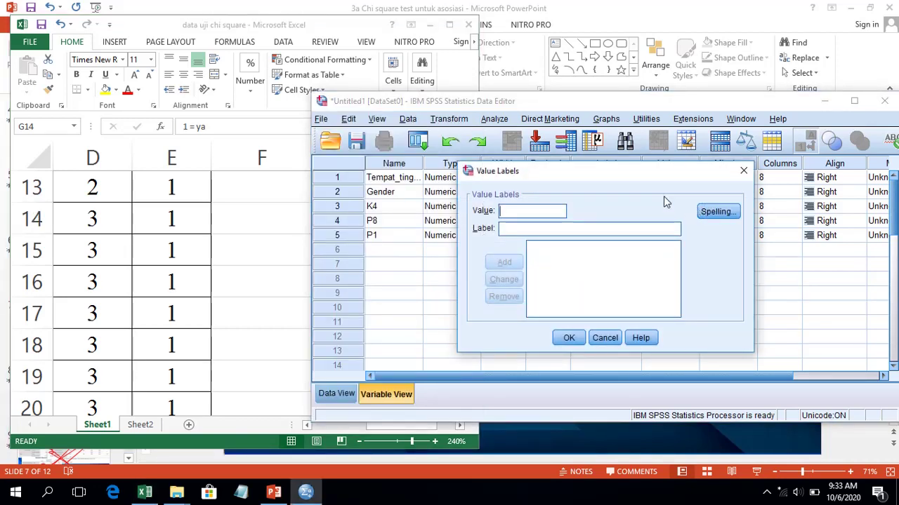
click(511, 211)
text(1)
click(532, 230)
text(tidak)
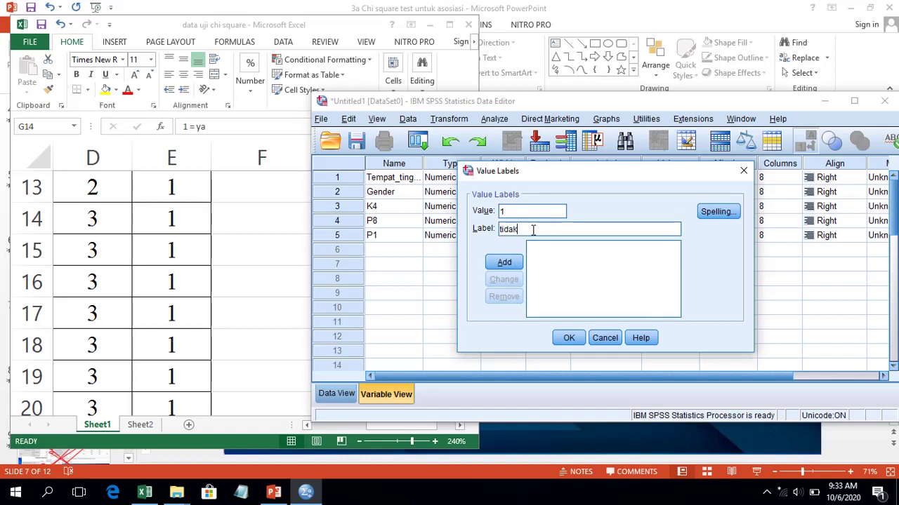
key(Return)
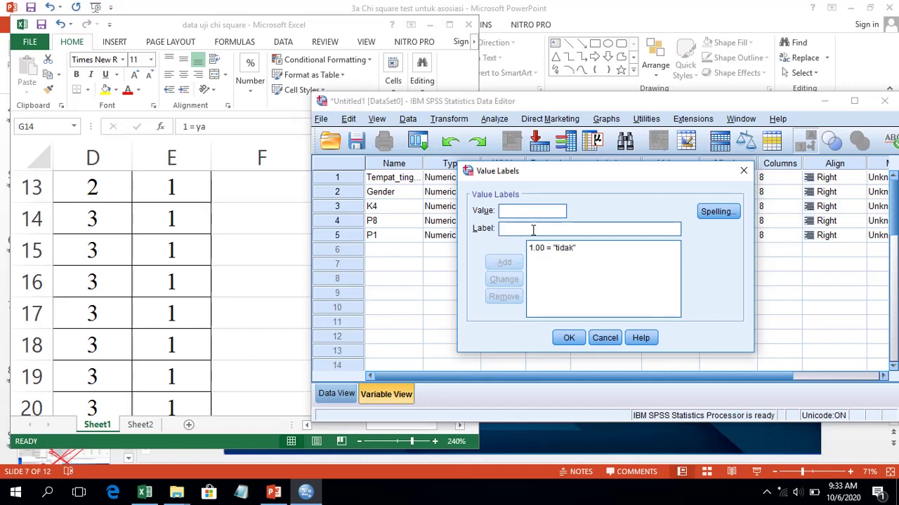
- Recheck the K4 legend in Excel and change the value of the tidak label to 0 in SPSS
click(212, 270)
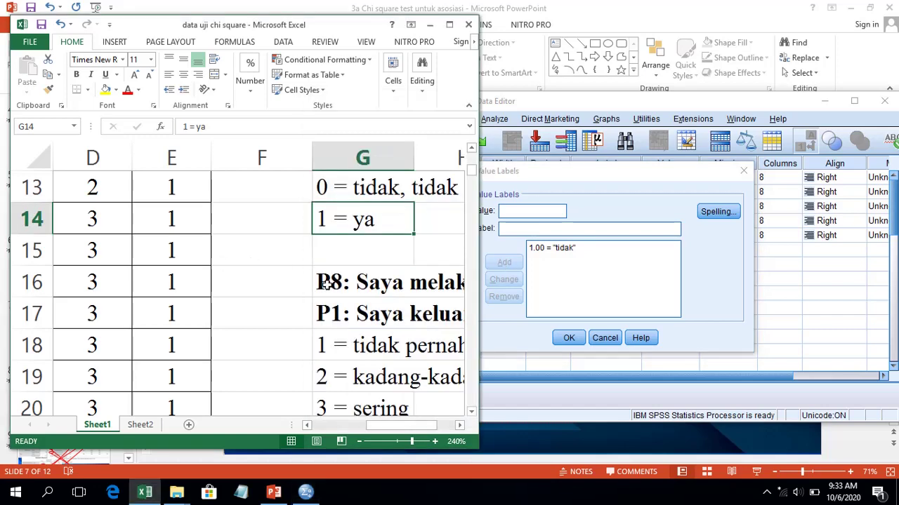
click(561, 249)
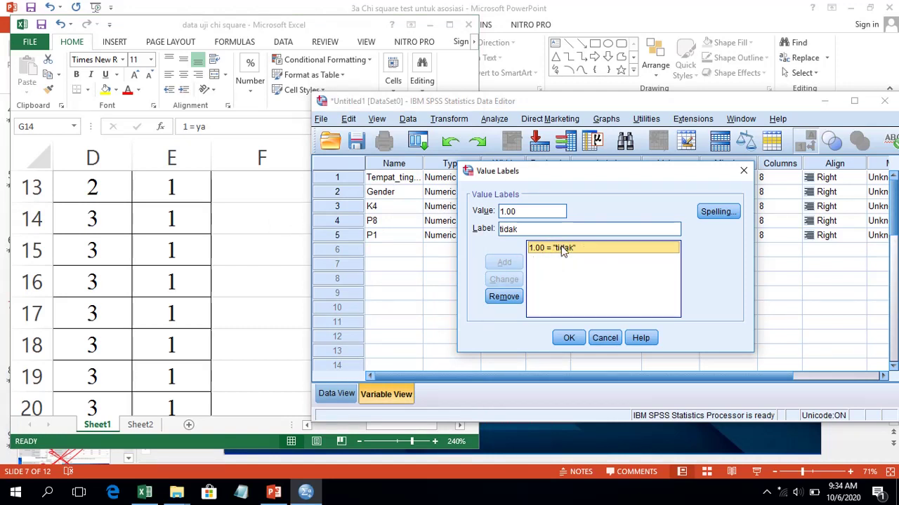
double_click(535, 212)
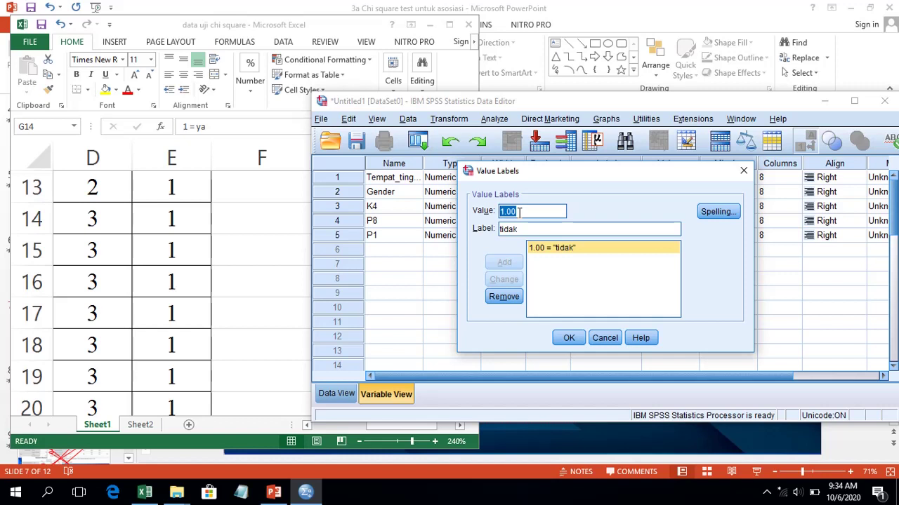
text(0)
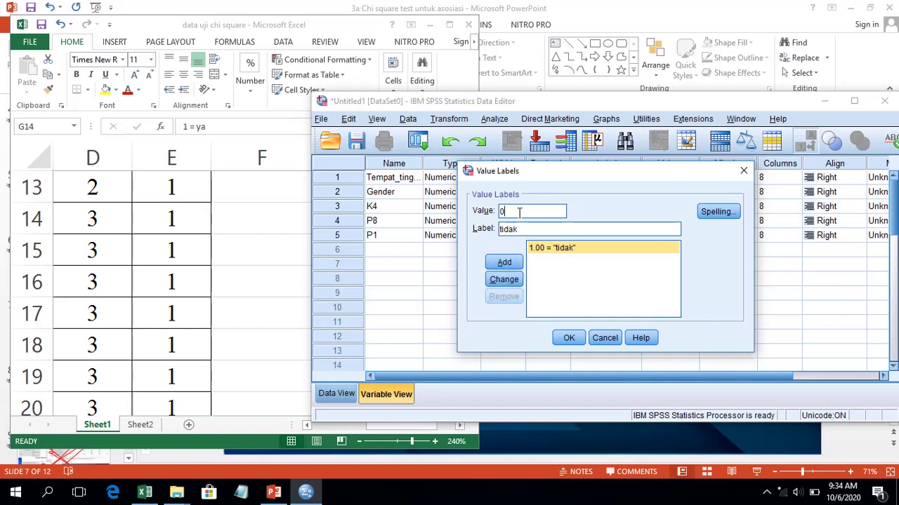
click(514, 283)
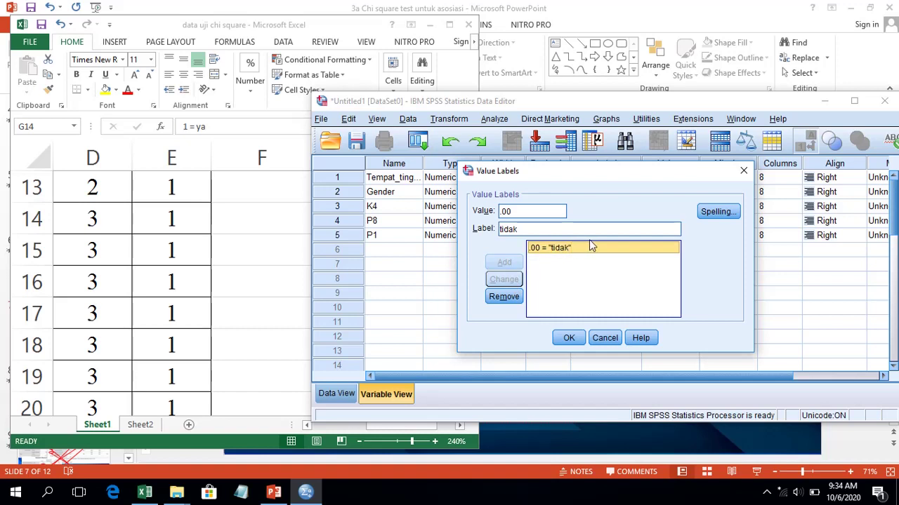
- Compare with the K4 legend in Excel, add the value label ya for value 1 of K4, and accept the value labels
click(257, 277)
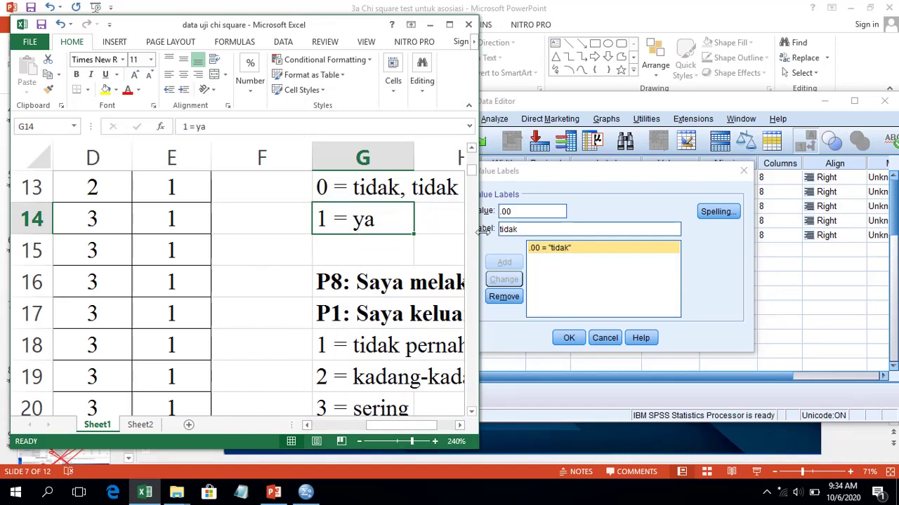
click(490, 235)
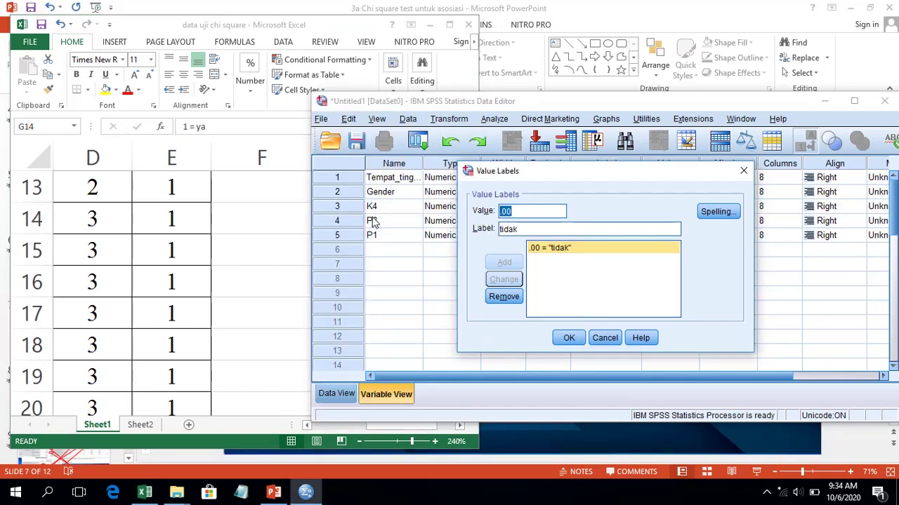
text(1)
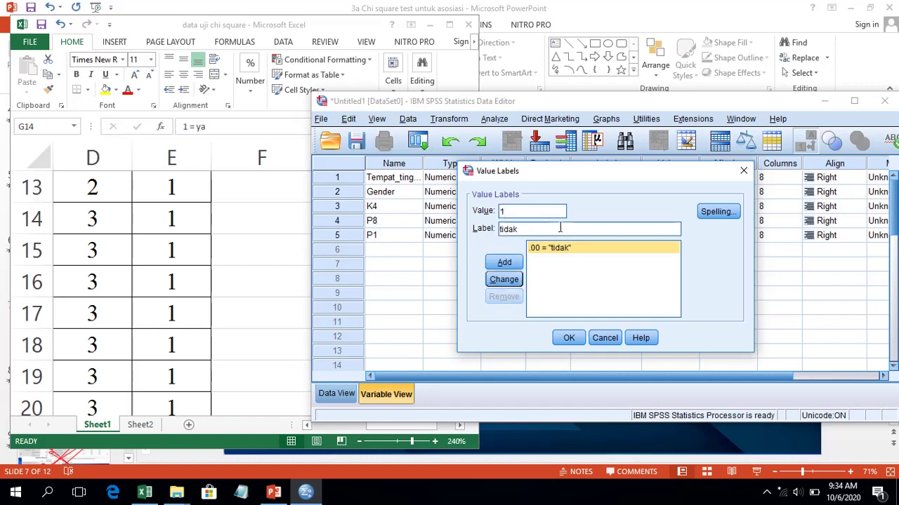
click(533, 231)
double_click(533, 231)
key(alt+Tab)
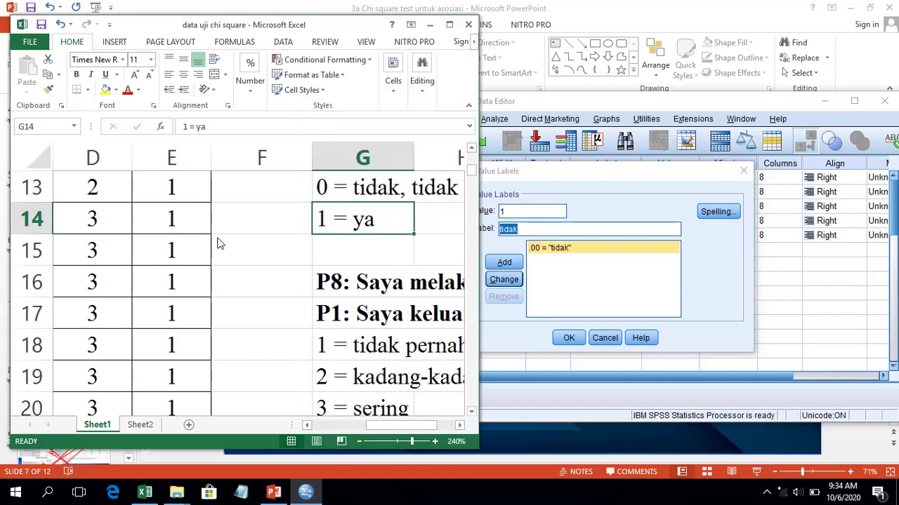
text(ya)
key(Escape)
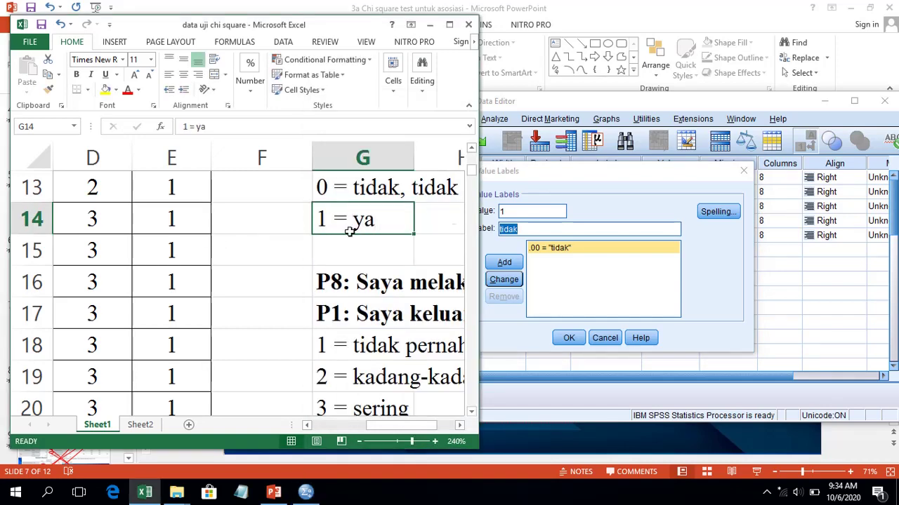
click(583, 191)
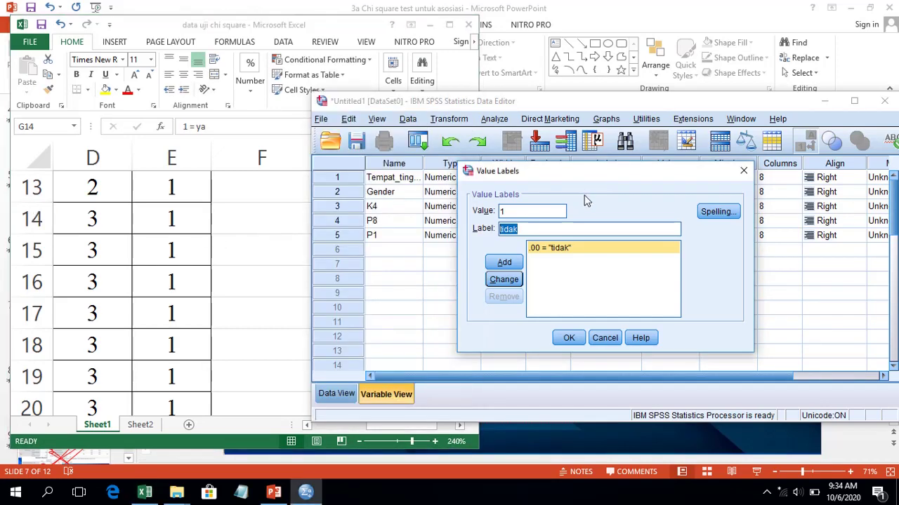
text(ya)
key(Return)
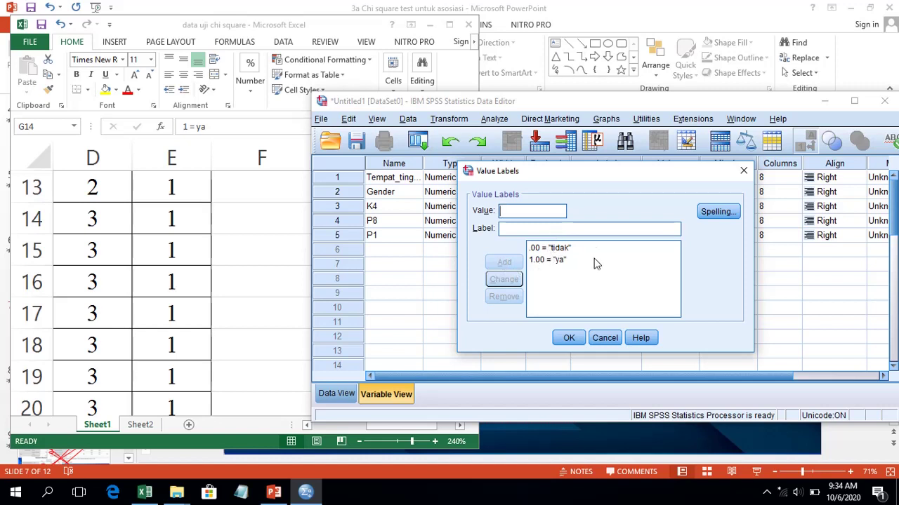
click(568, 338)
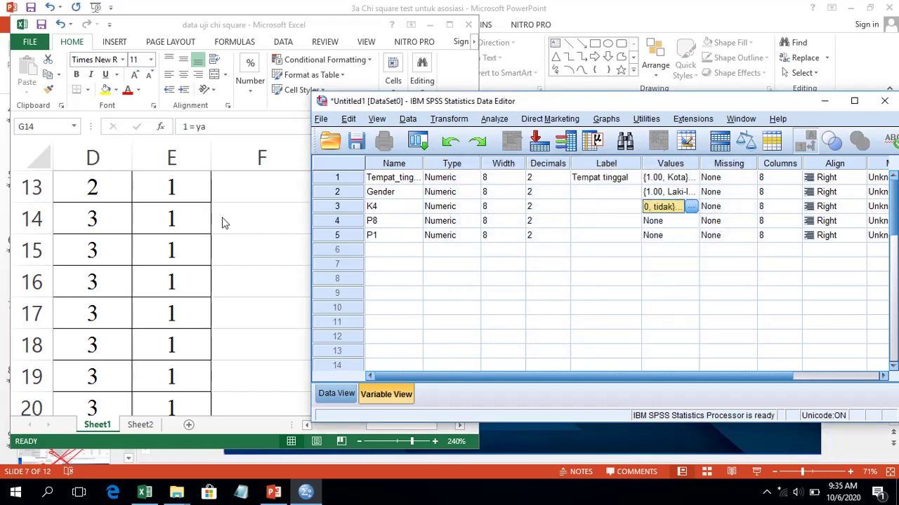
- Look up the answer codes for the P8 and P1 variables in the Excel legend
click(272, 250)
scroll(351, 269, down, 3)
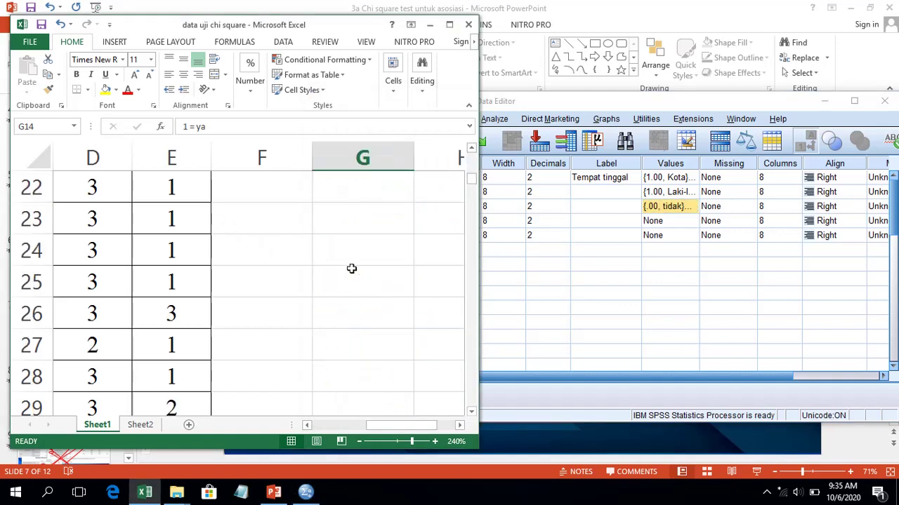
scroll(351, 269, up, 2)
scroll(351, 264, up, 1)
scroll(350, 243, down, 1)
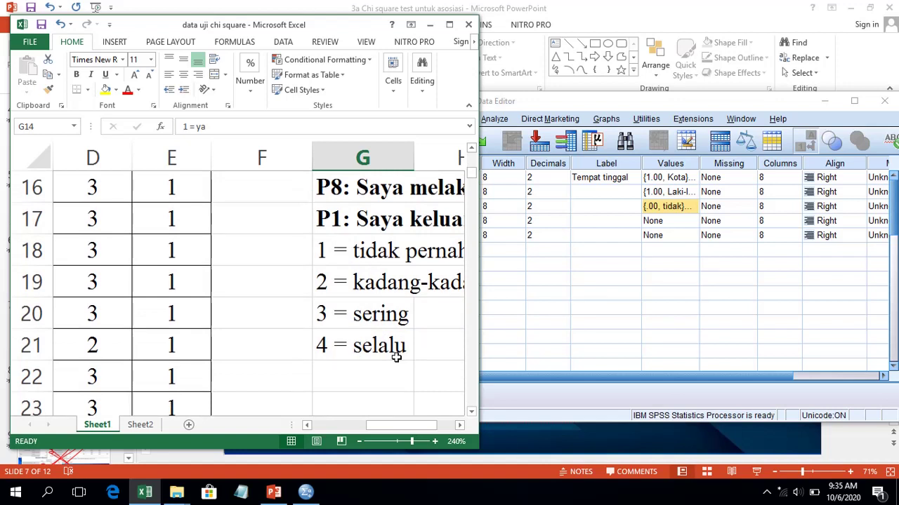
- In SPSS, open the value labels of P8 and add the label tidak pernah for value 1
click(517, 223)
click(519, 224)
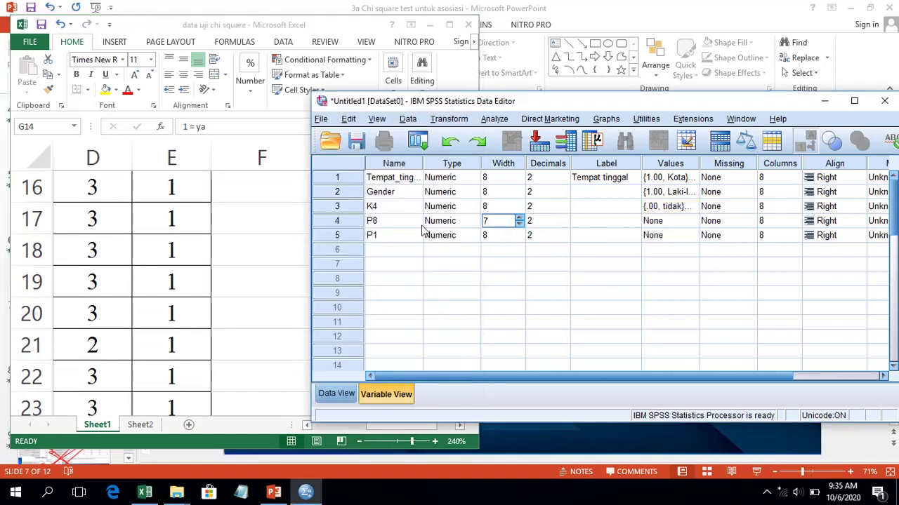
click(396, 226)
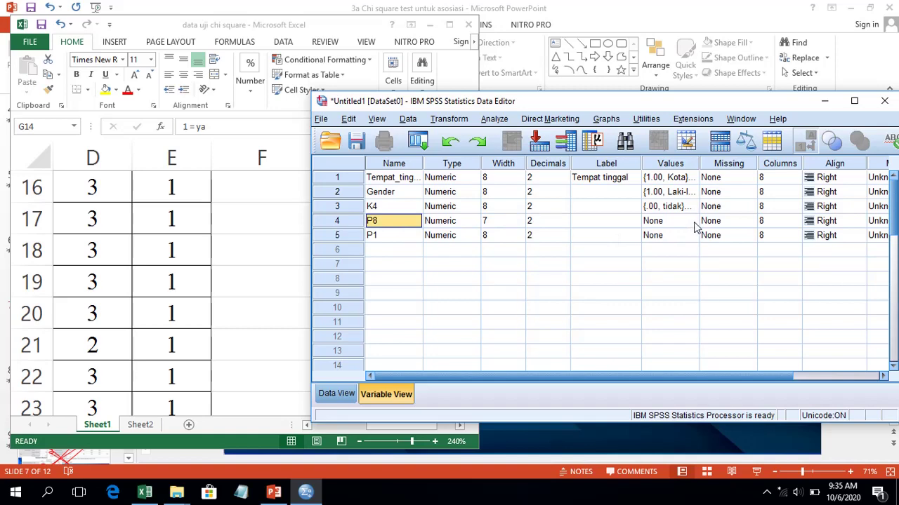
click(693, 226)
click(694, 226)
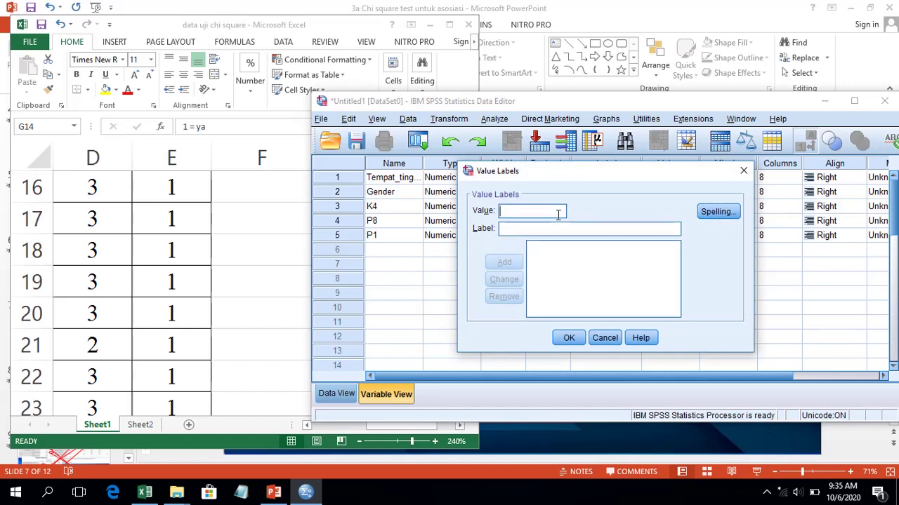
click(283, 243)
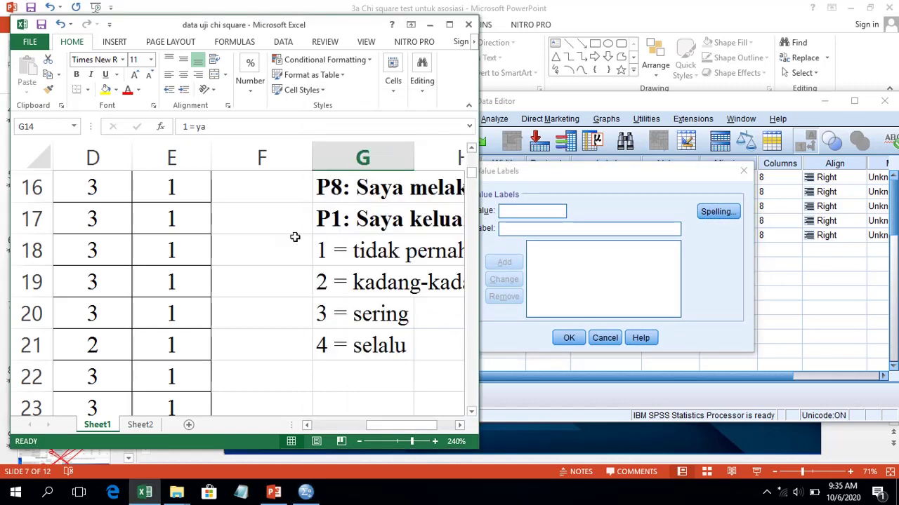
click(549, 211)
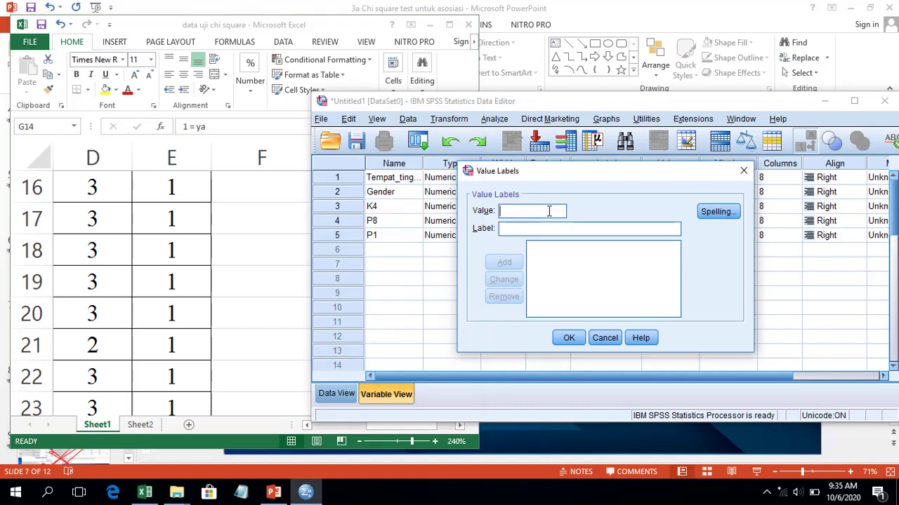
text(1)
key(Tab)
text(tidak pernah)
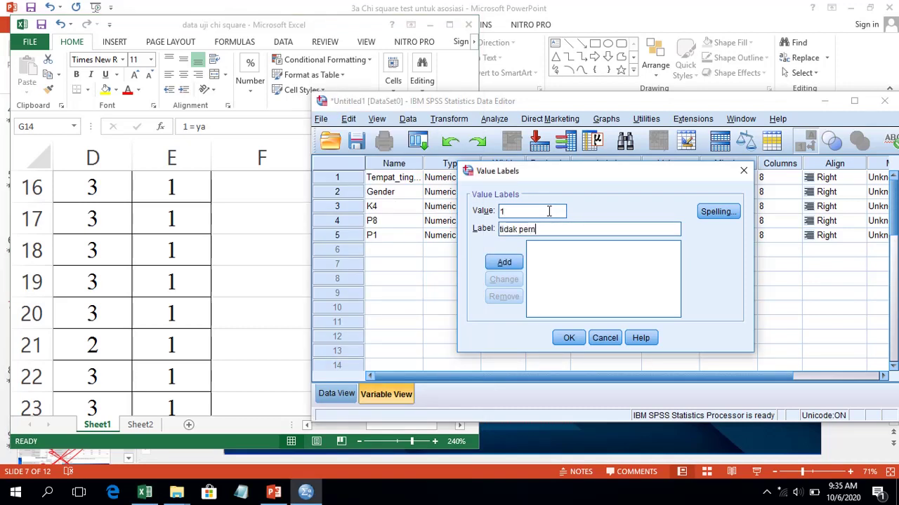
key(Return)
- Check the P8 legend in Excel and add the value label kadang-kadang for value 2
text(2)
click(183, 269)
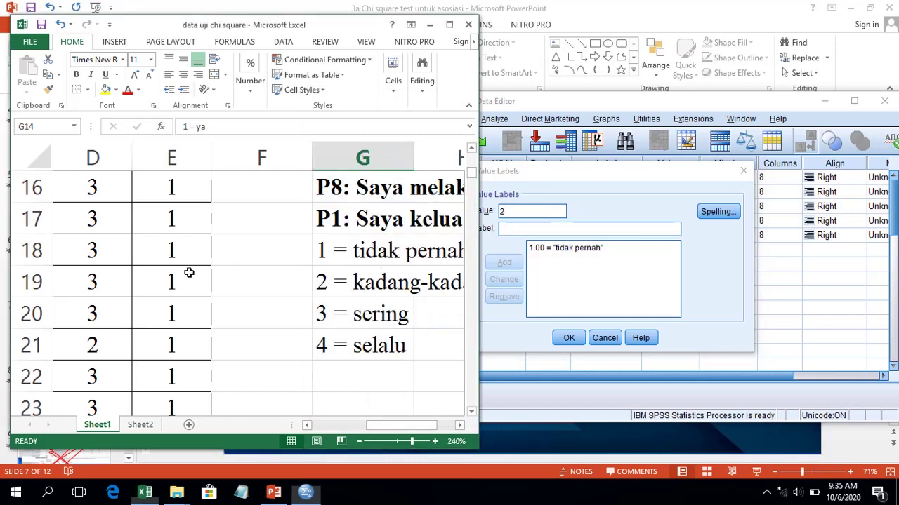
click(607, 248)
click(600, 229)
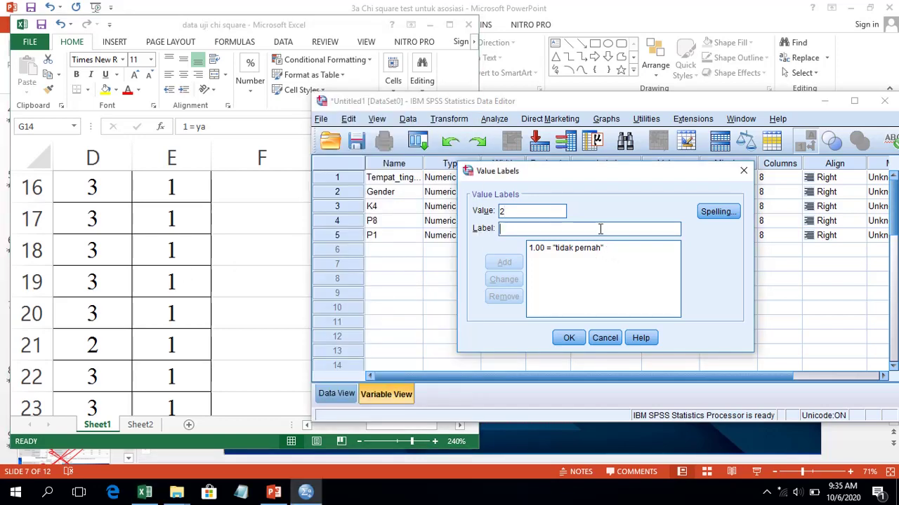
text(kadang-kada)
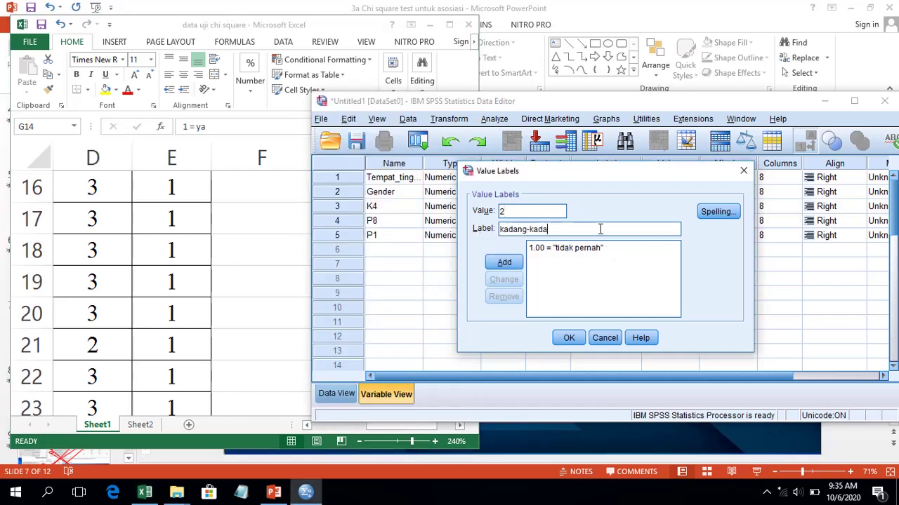
text(ng)
key(Return)
- Add the value label sering for value 3 of P8, following the Excel legend
text(3)
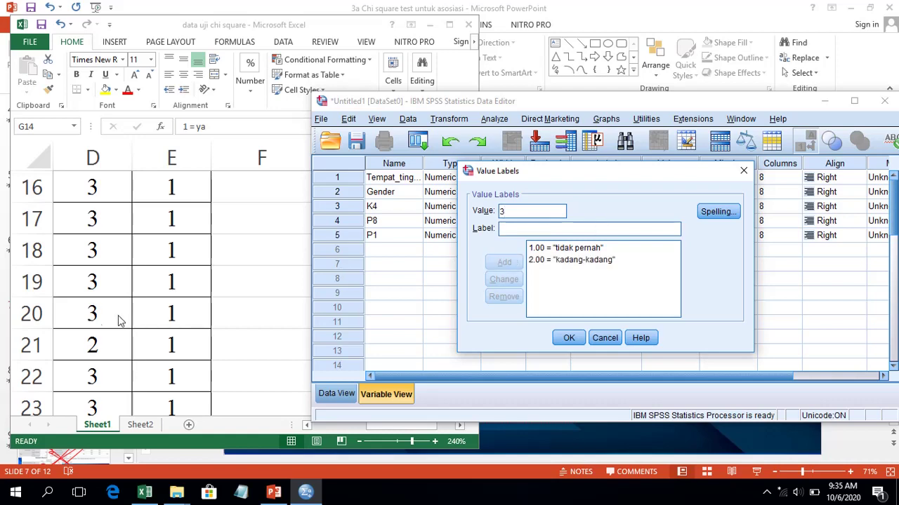
click(153, 318)
click(534, 228)
text(sering)
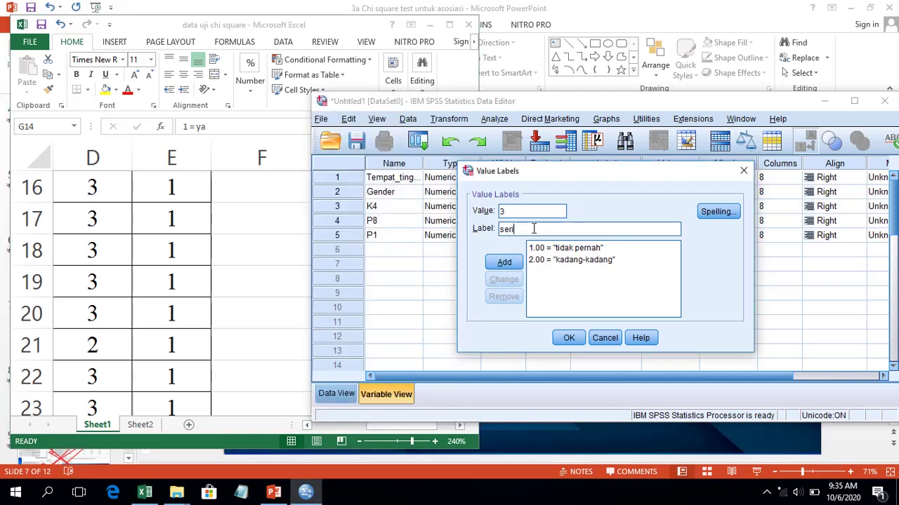
key(Return)
- Compare with the Excel legend, add the value label selalu for value 4 of P8, and accept the value labels
click(223, 284)
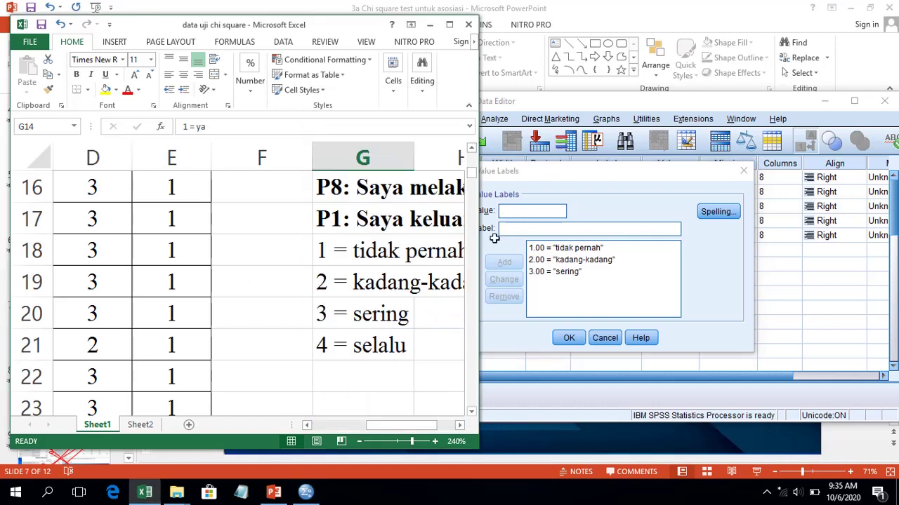
click(531, 212)
text(4)
key(Tab)
text(selalu)
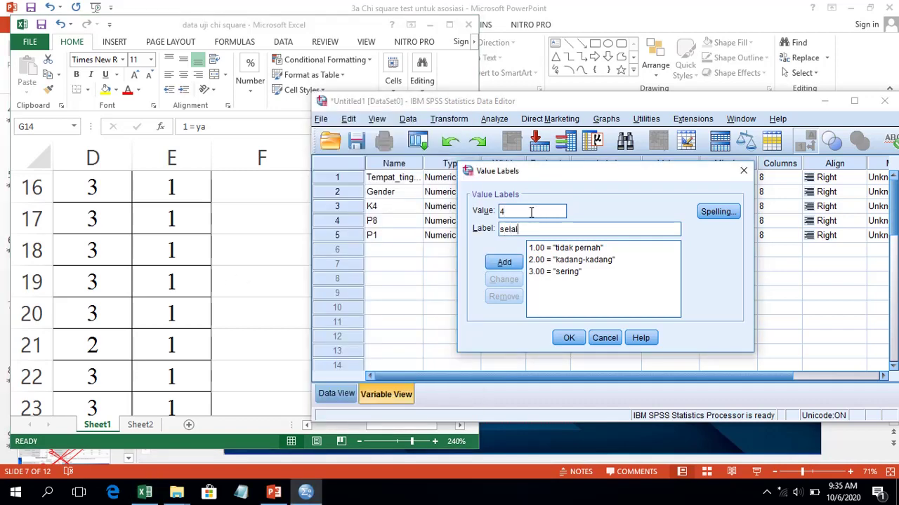
key(Return)
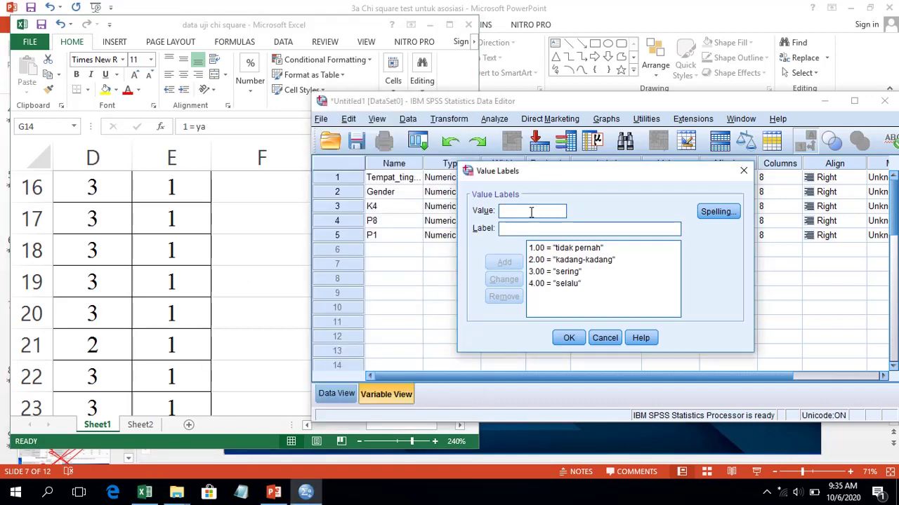
click(560, 341)
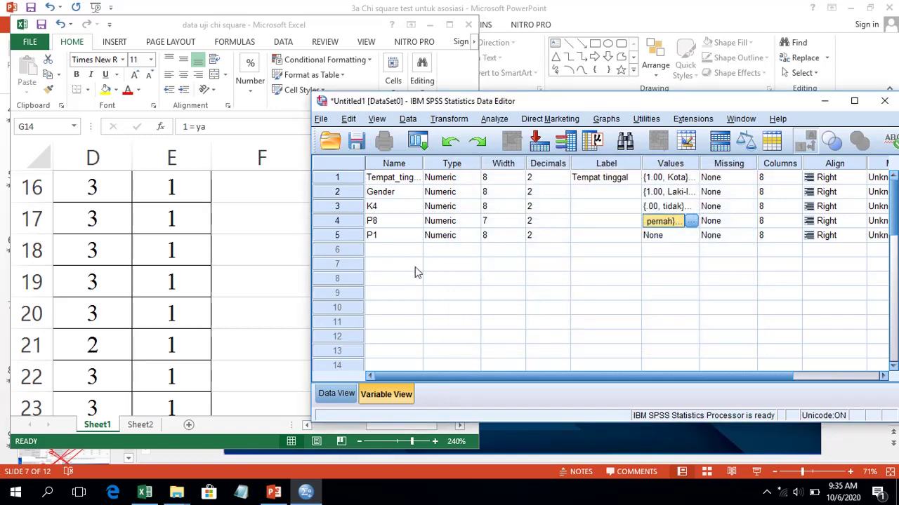
click(370, 236)
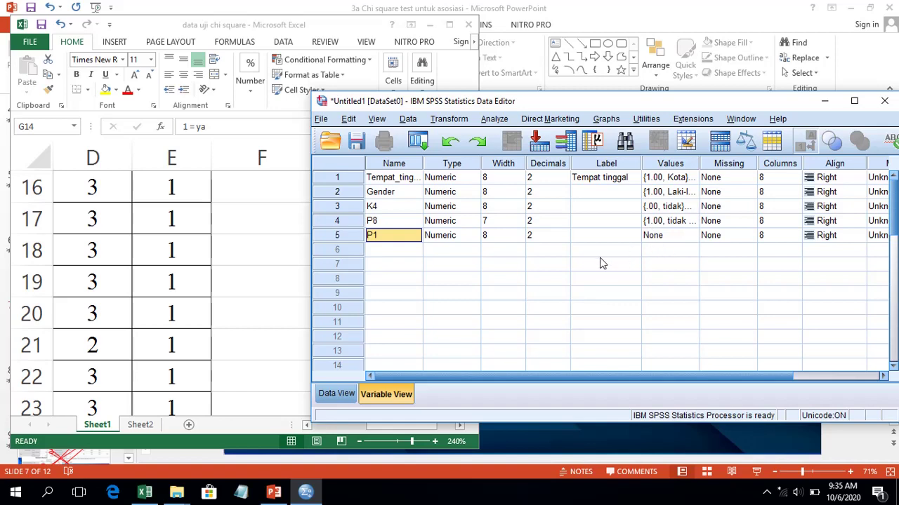
click(687, 222)
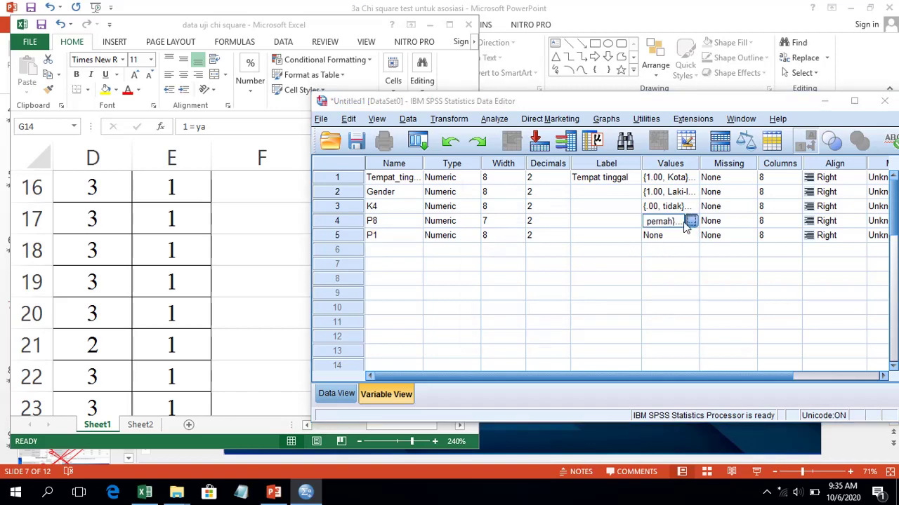
click(690, 221)
click(742, 171)
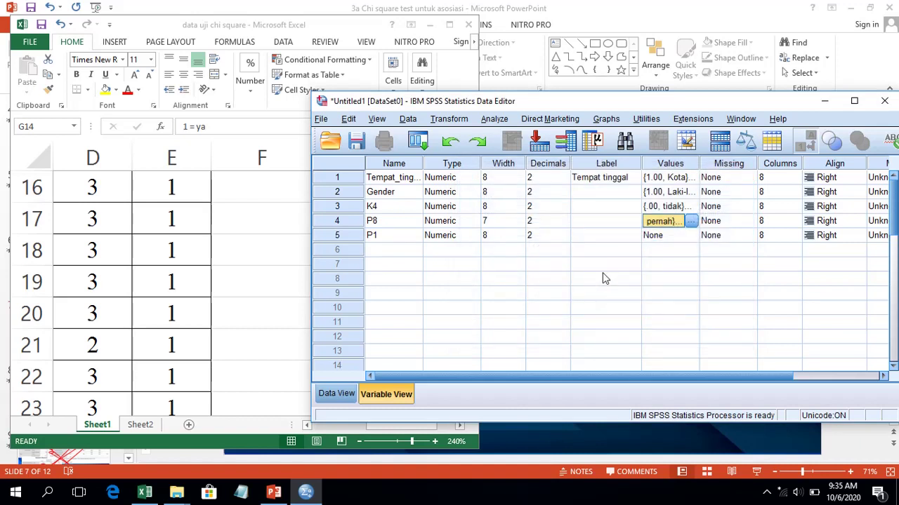
click(601, 276)
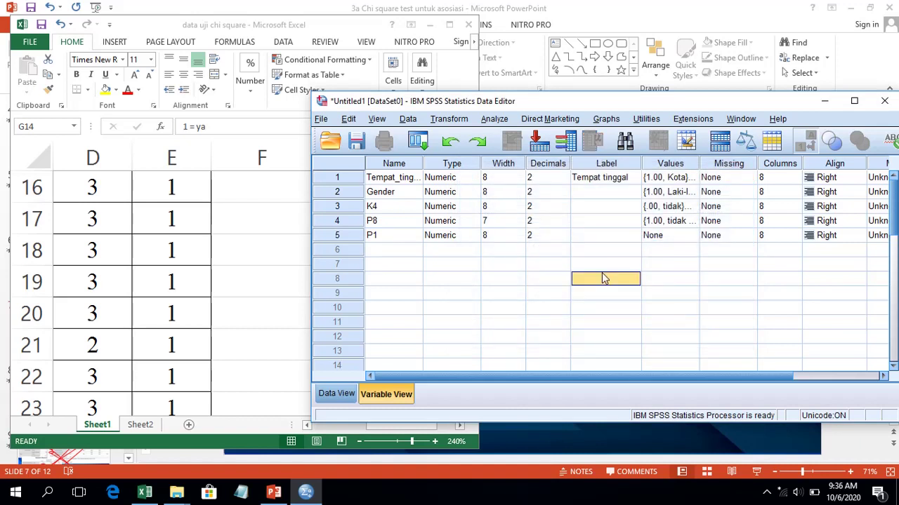
- Copy the value labels of P8 and paste them into the value labels of P1
click(664, 223)
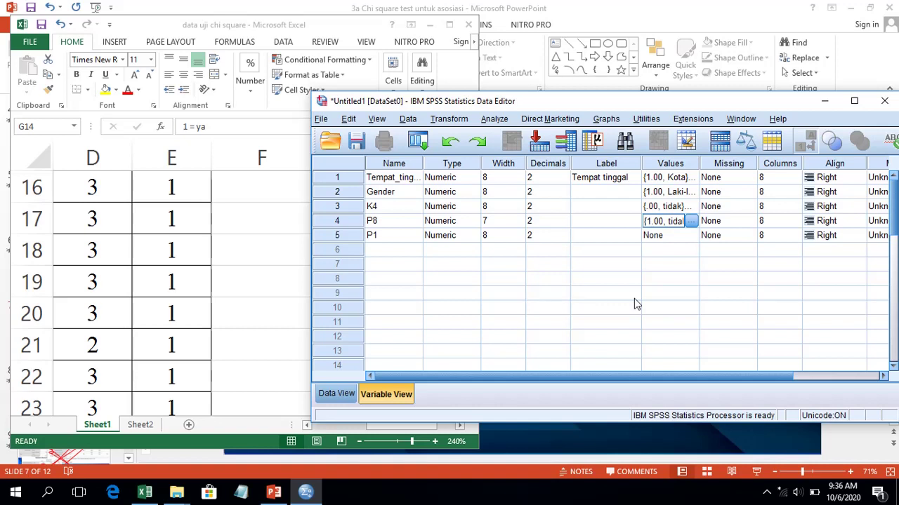
click(665, 241)
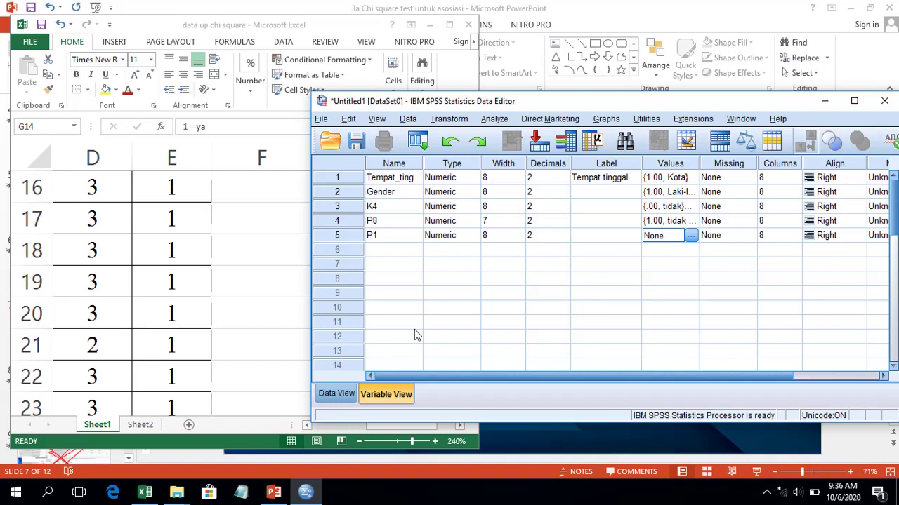
key(ctrl+v)
key(Down)
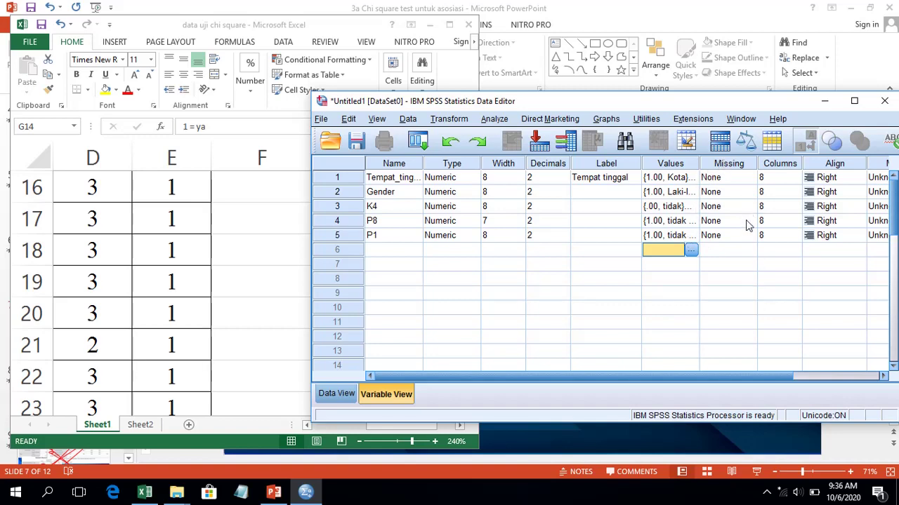
- Maximize the SPSS window and set the measurement level of Tempat tinggal, Gender and K4 to Nominal
drag(780, 105, 612, 104)
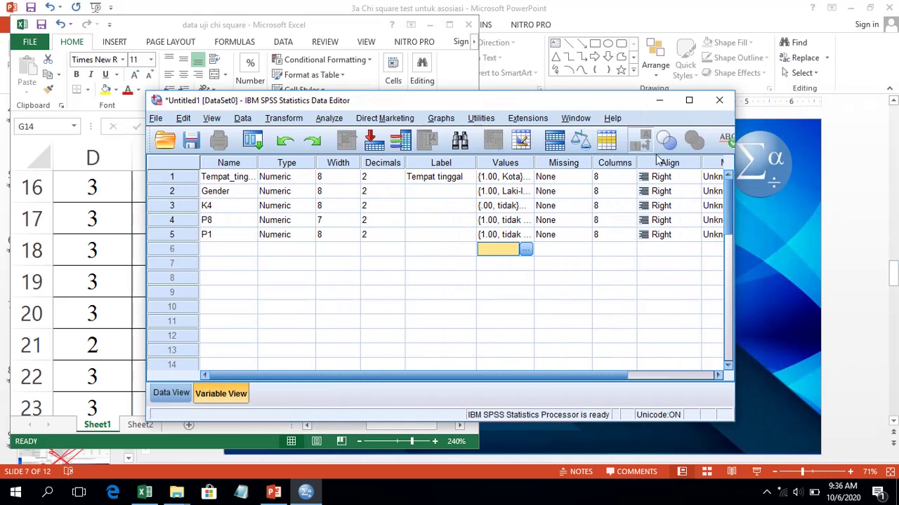
click(689, 101)
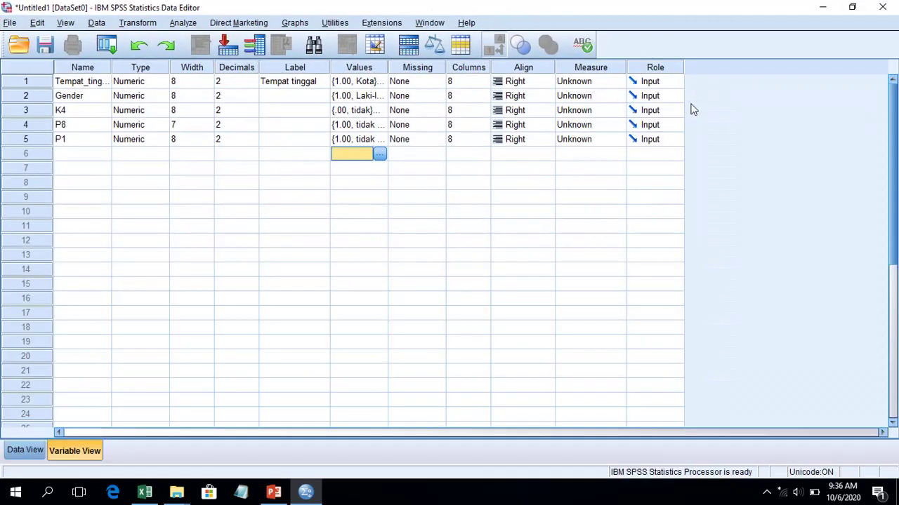
click(620, 83)
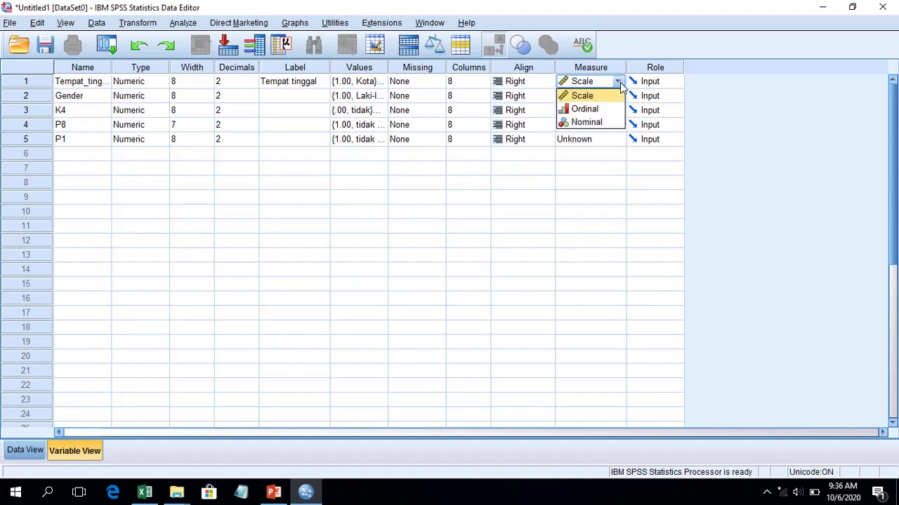
click(604, 124)
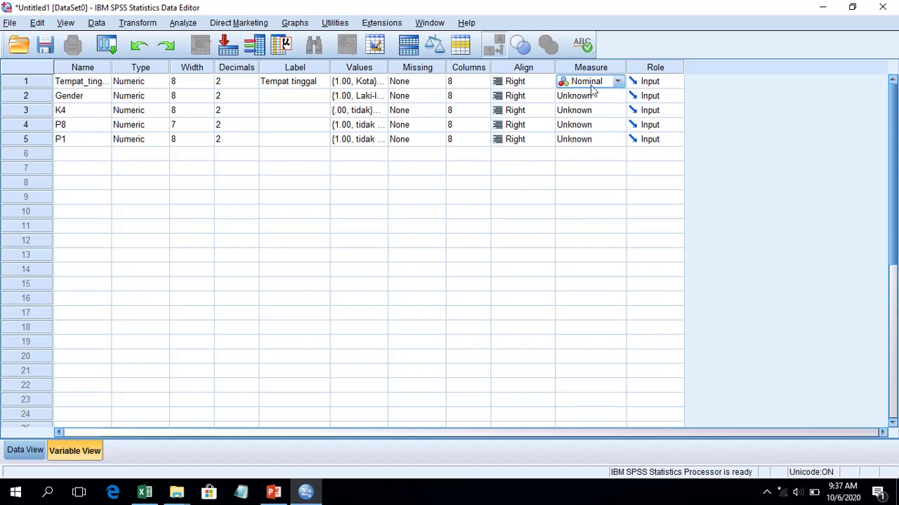
click(617, 99)
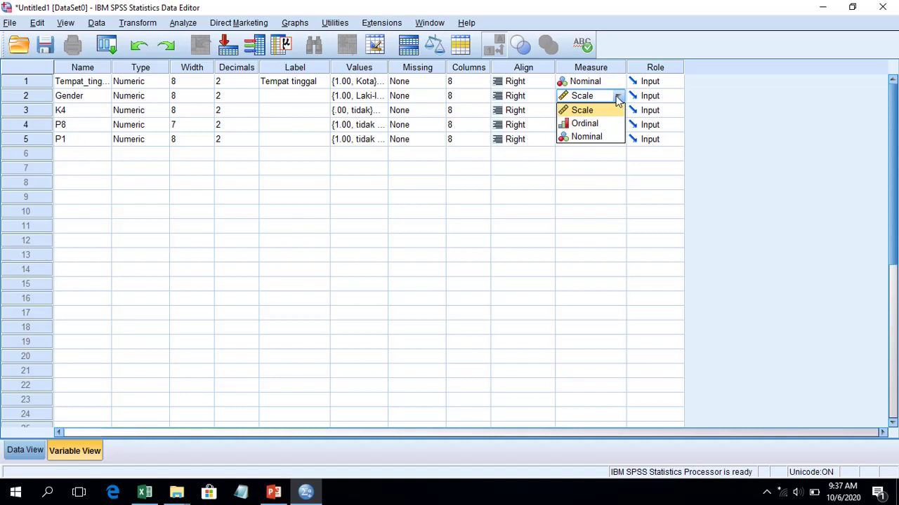
click(589, 136)
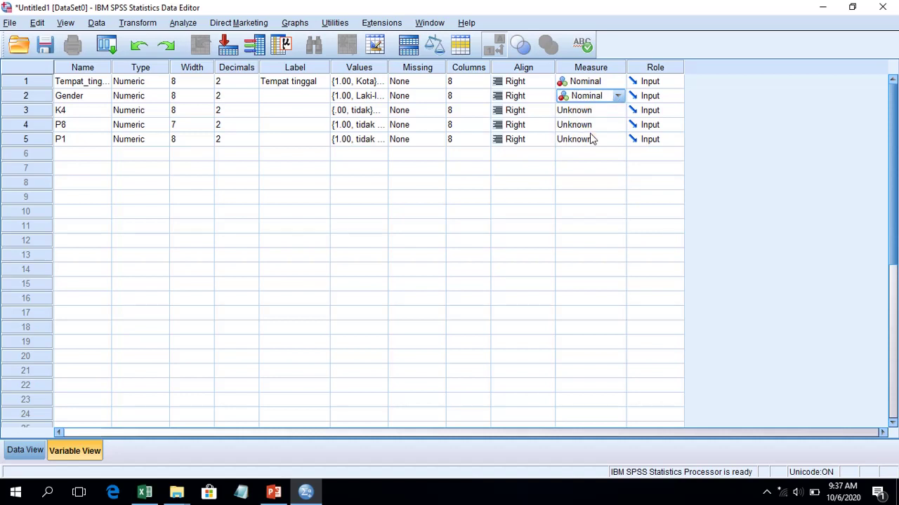
click(619, 112)
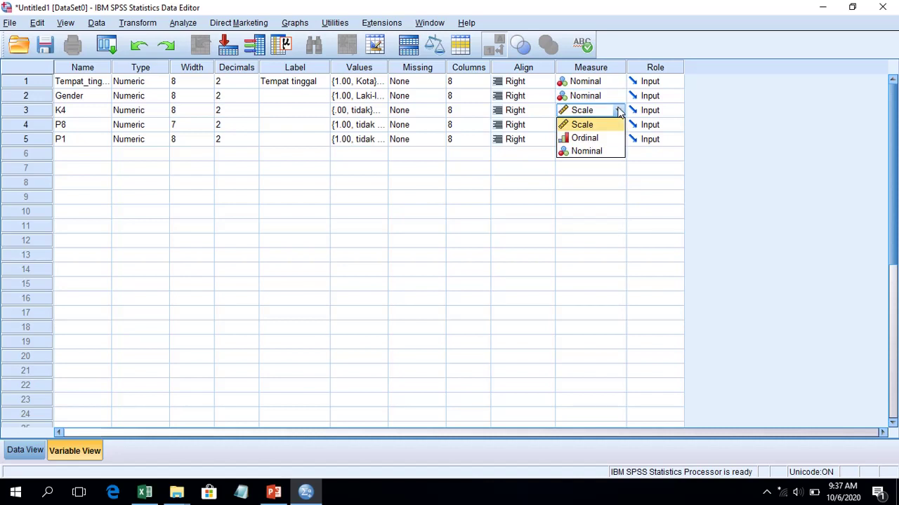
click(601, 152)
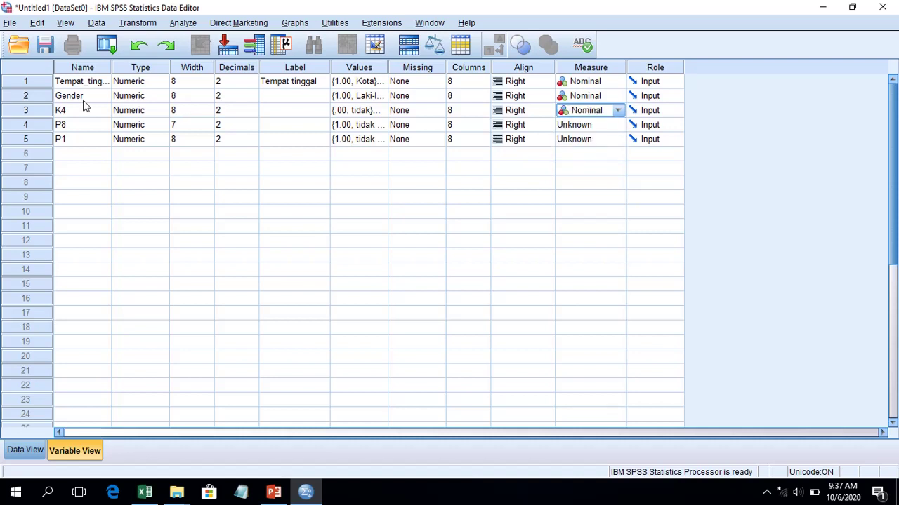
- Set the measurement level of P8 and P1 to Ordinal
click(617, 126)
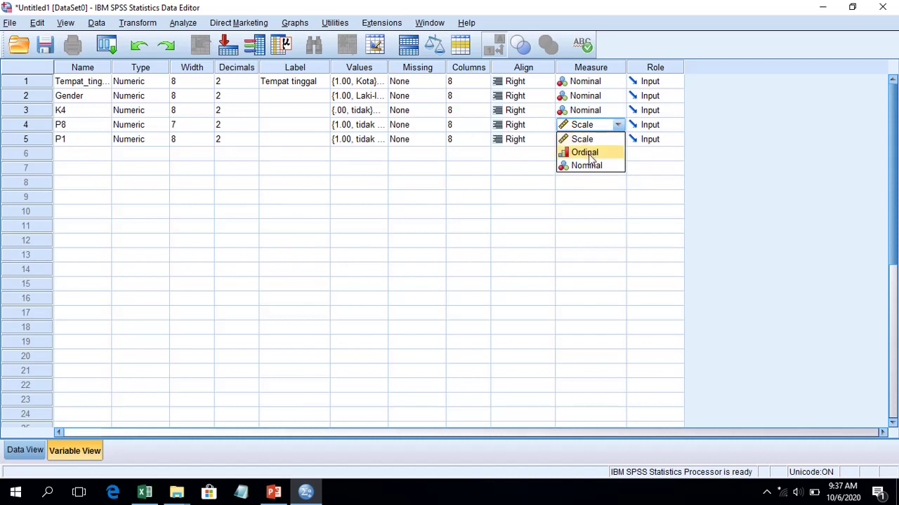
click(585, 151)
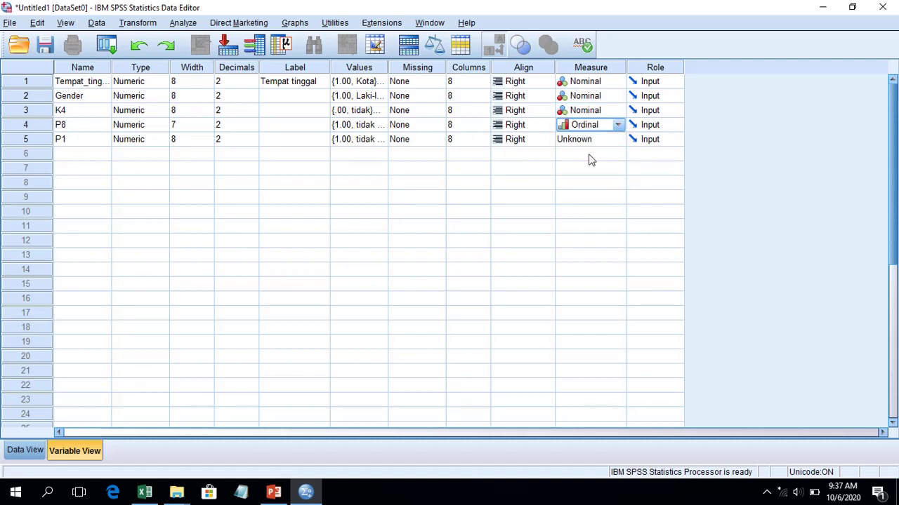
click(618, 142)
click(619, 143)
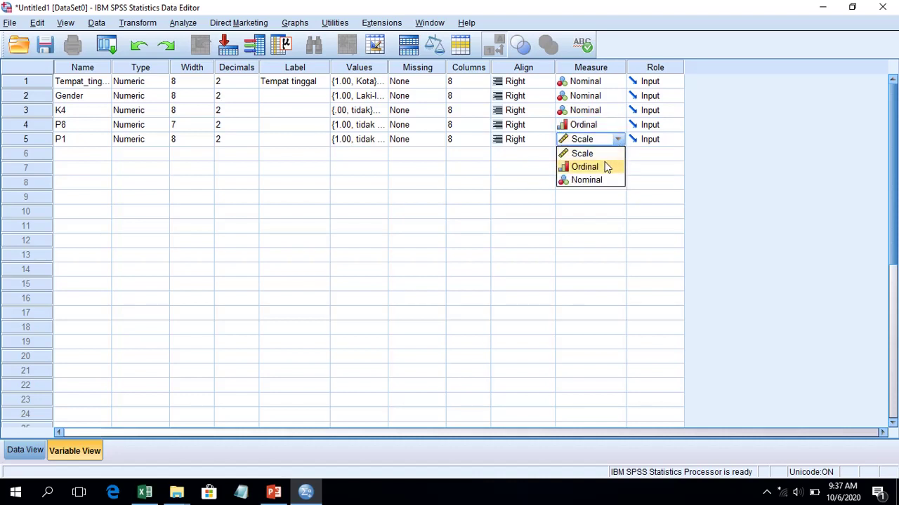
click(603, 166)
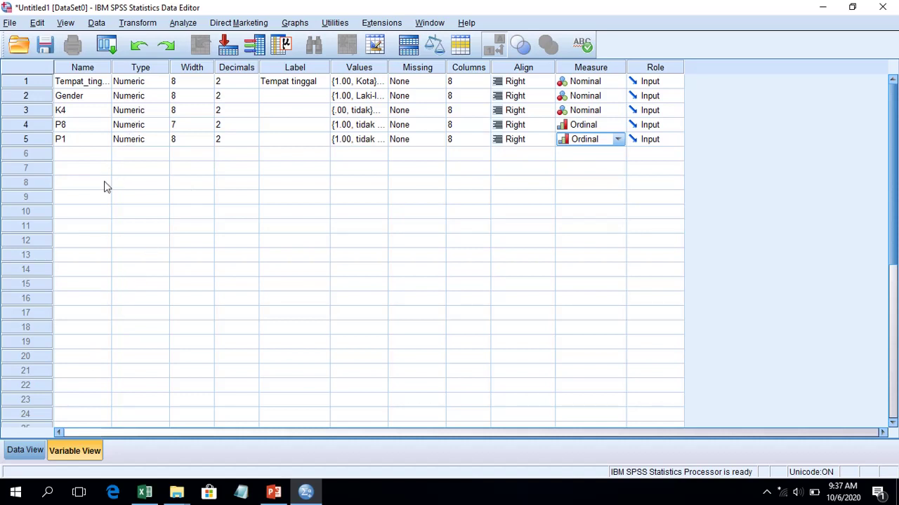
- Show the data sheet and check the columns created for Tempat tinggal, Gender, K4, P8 and P1
click(27, 450)
click(26, 451)
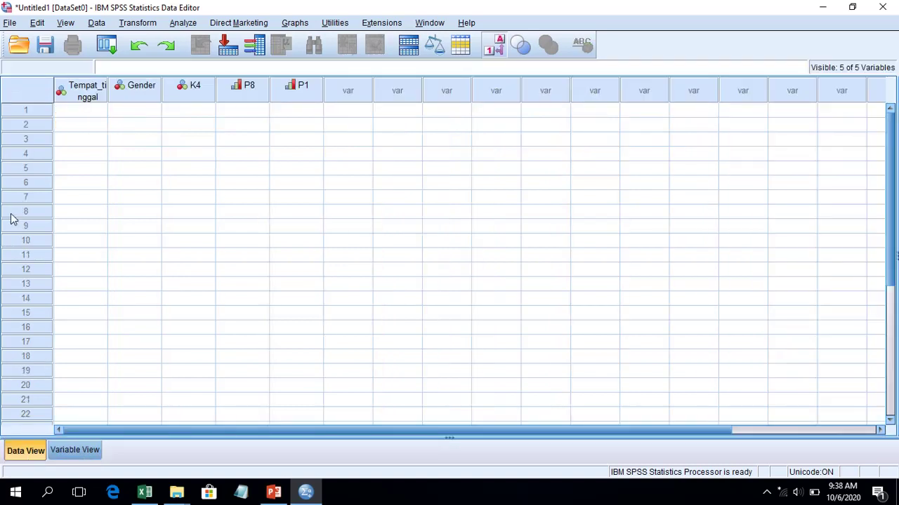
click(80, 91)
click(120, 89)
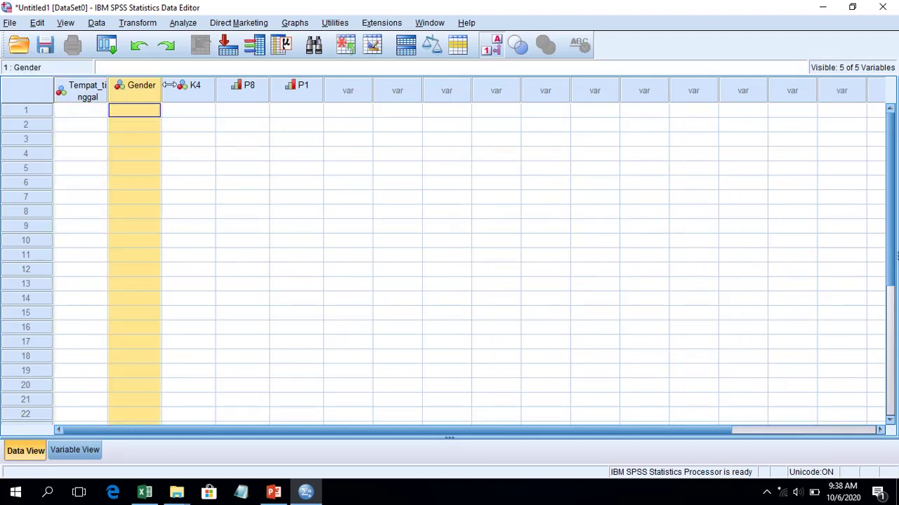
click(207, 90)
click(252, 86)
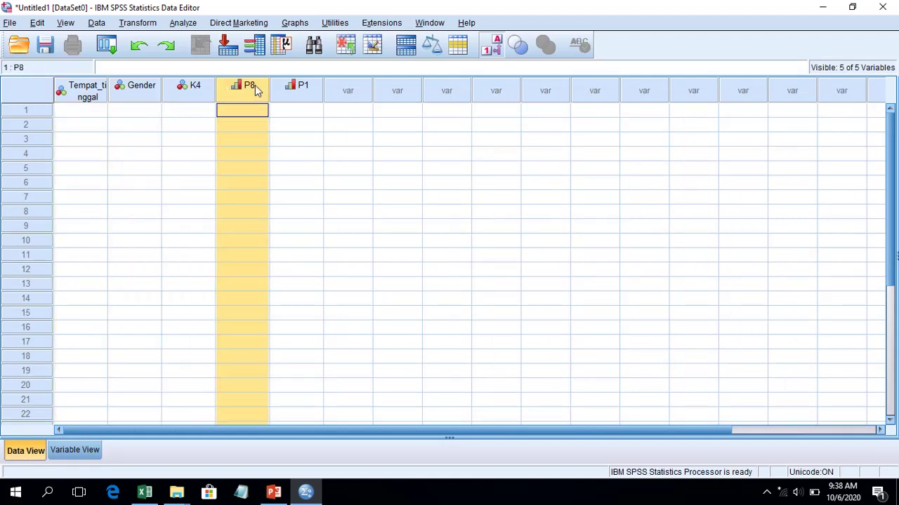
click(290, 89)
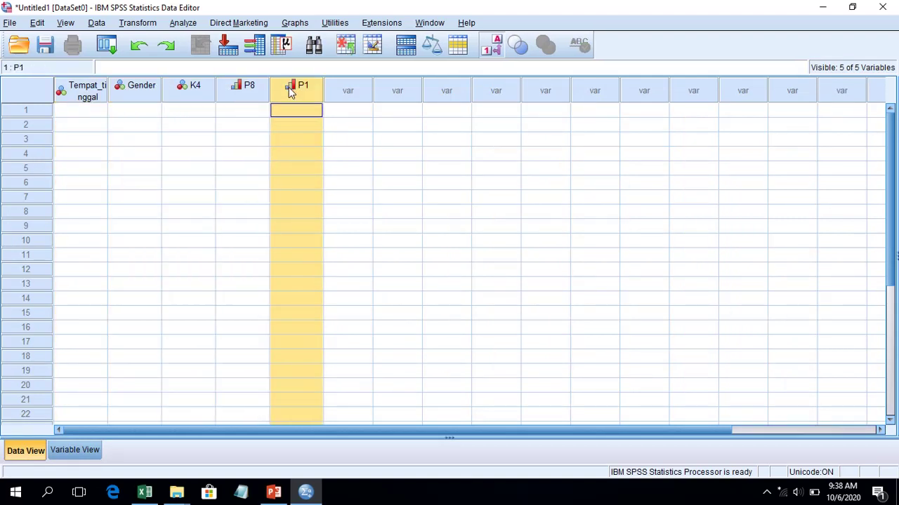
click(80, 111)
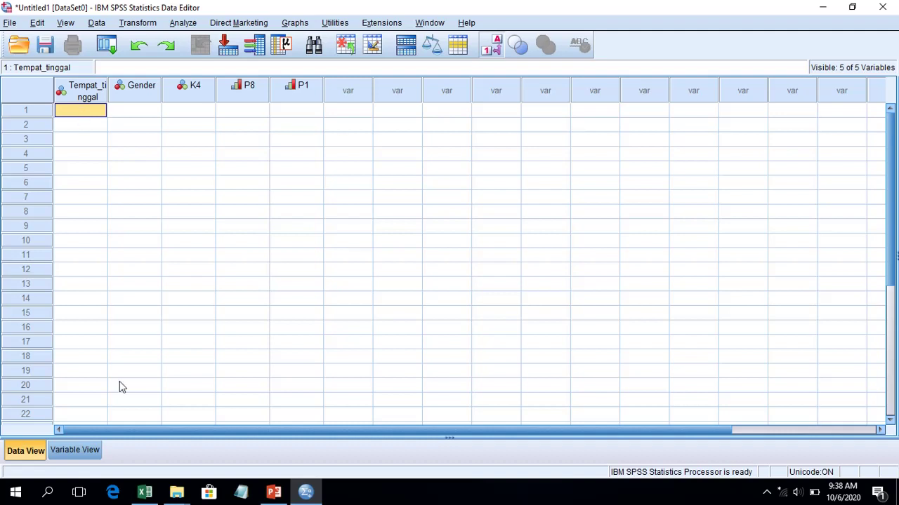
- Switch to the Excel workbook and copy the survey data in A4:E254 of Sheet1, without the header row
click(148, 499)
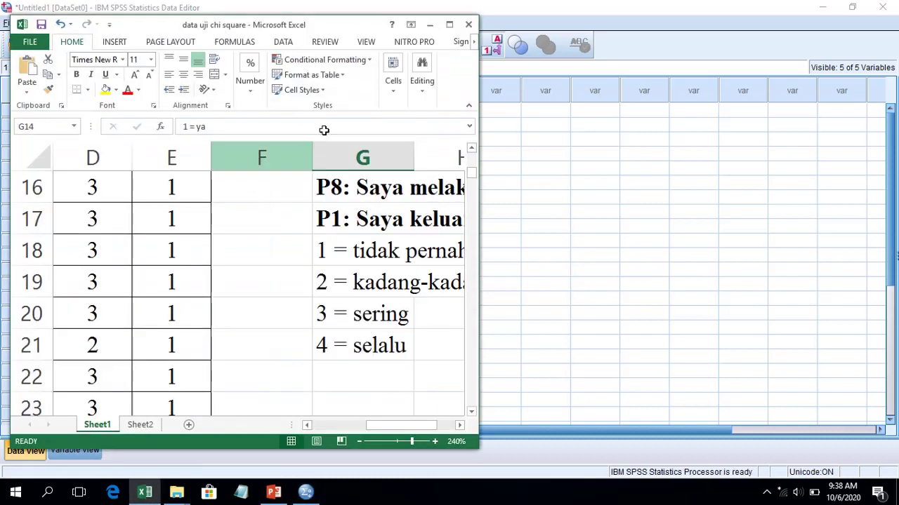
click(449, 25)
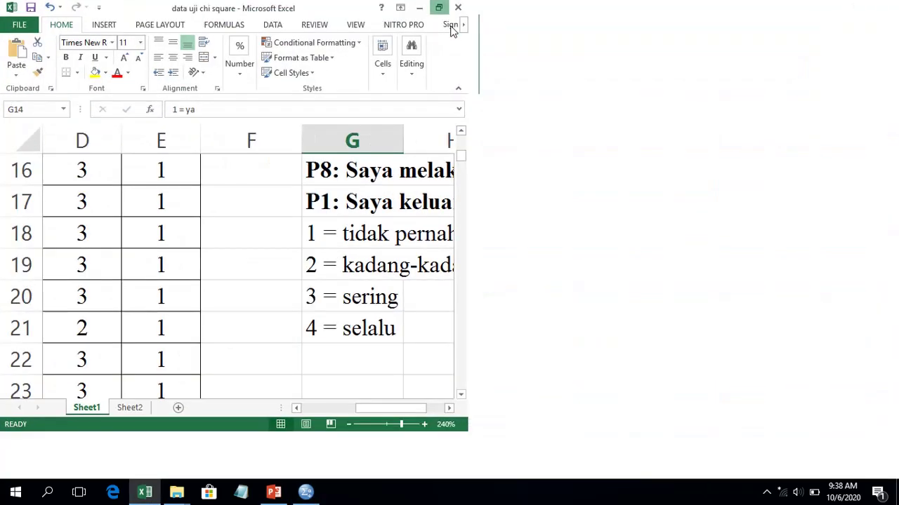
click(621, 460)
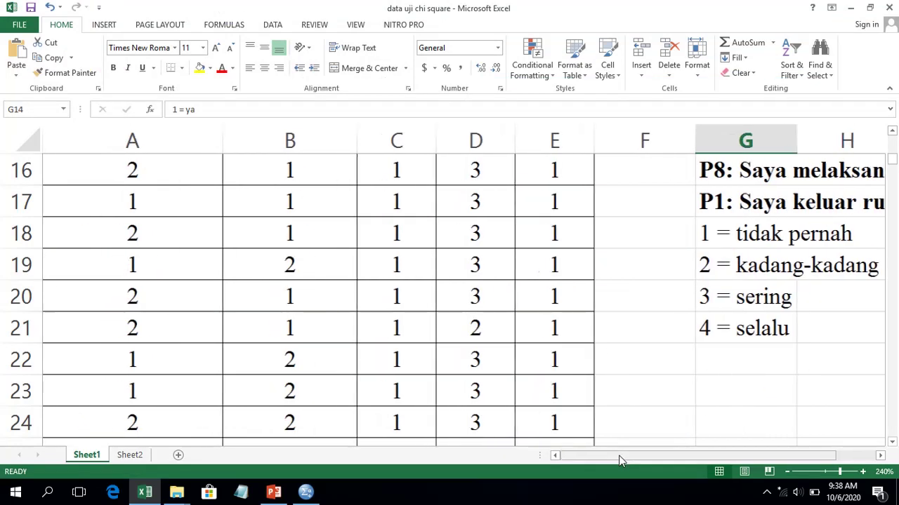
scroll(227, 259, up, 5)
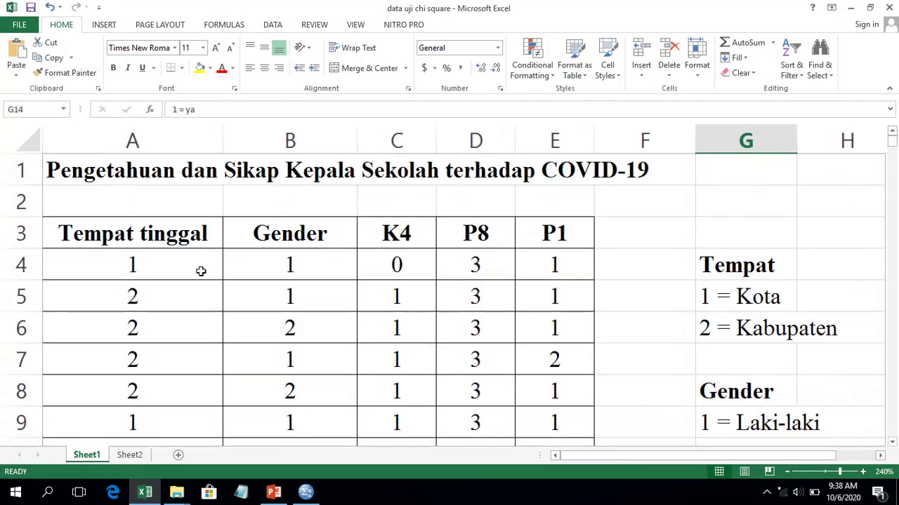
drag(141, 268, 550, 235)
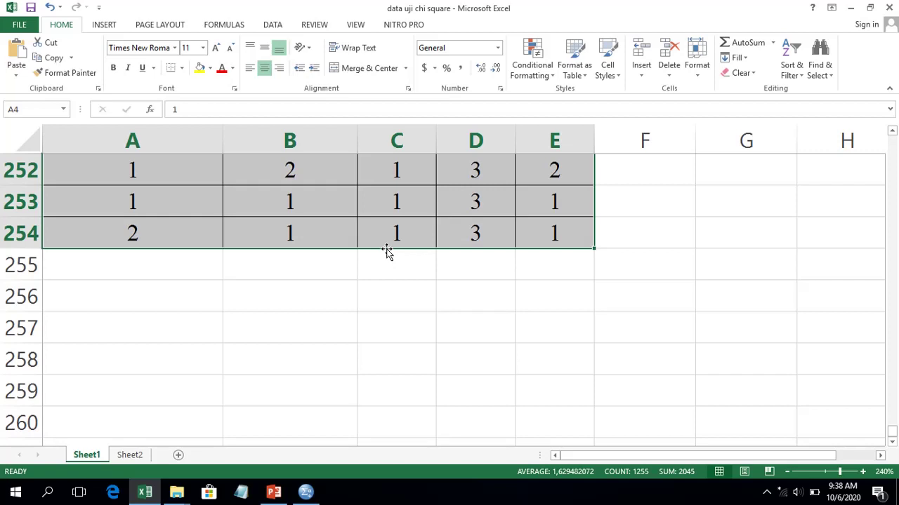
key(ctrl+c)
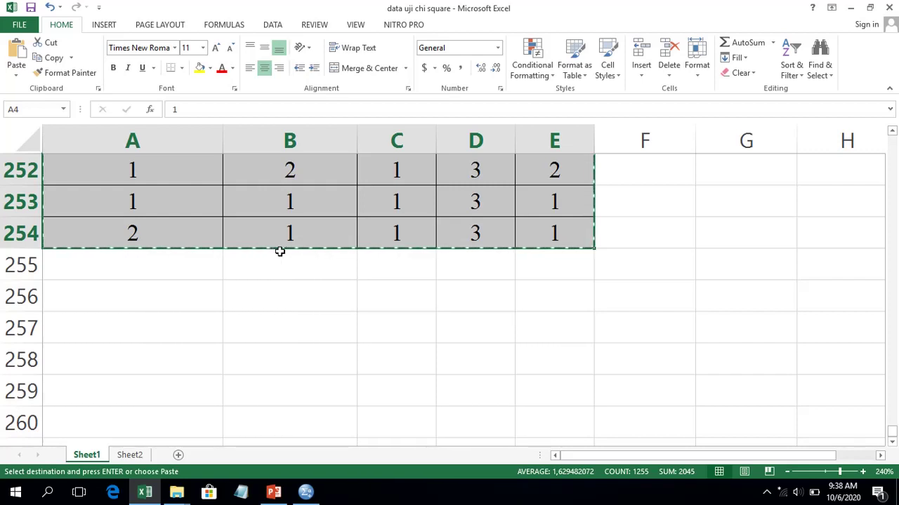
scroll(279, 251, up, 3)
scroll(280, 252, up, 2)
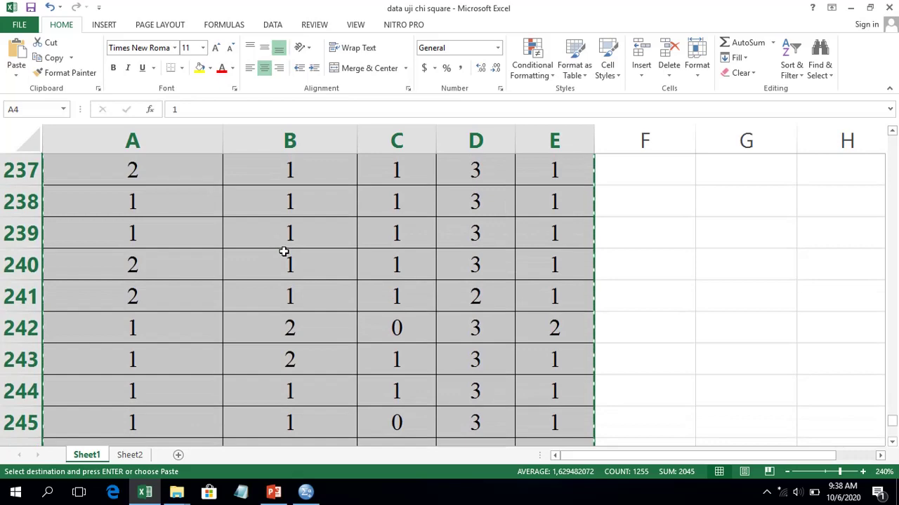
- Paste the copied data into SPSS starting at case 1 of Tempat tinggal, and compare the numeric codes with the value labels
click(307, 496)
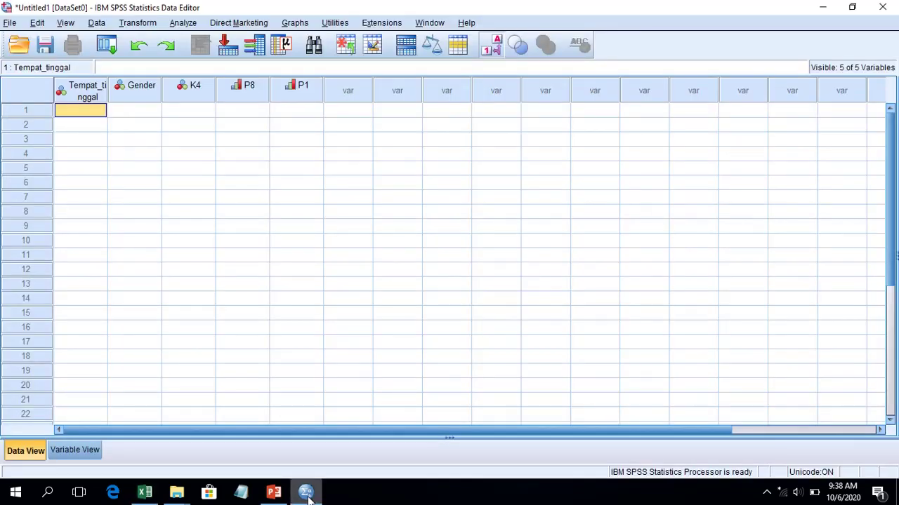
double_click(76, 114)
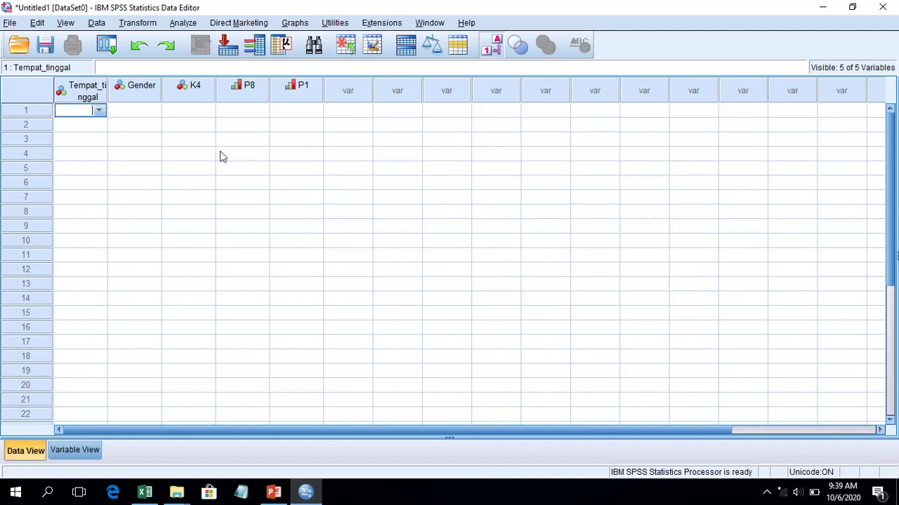
click(70, 124)
click(75, 112)
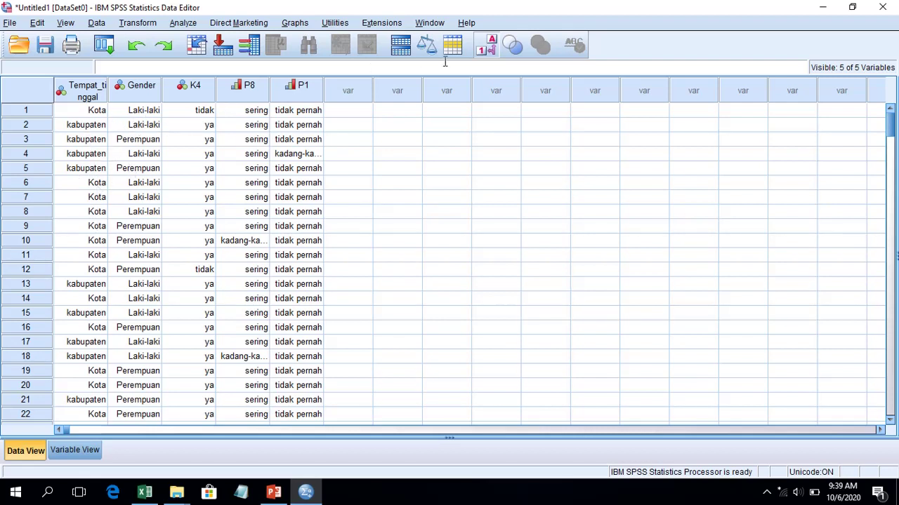
click(493, 56)
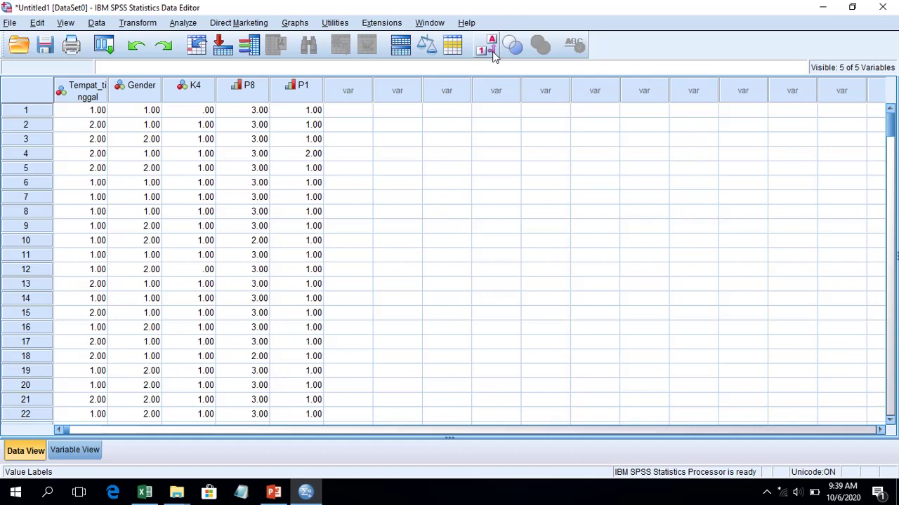
click(494, 56)
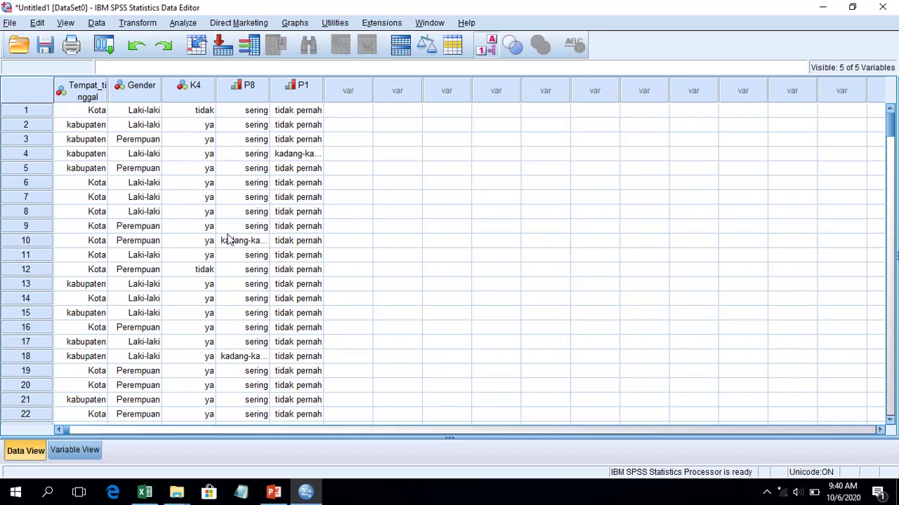
- Save the dataset as data uji chi square in SPSS Statistics (*.sav) format and return to the data sheet
click(50, 54)
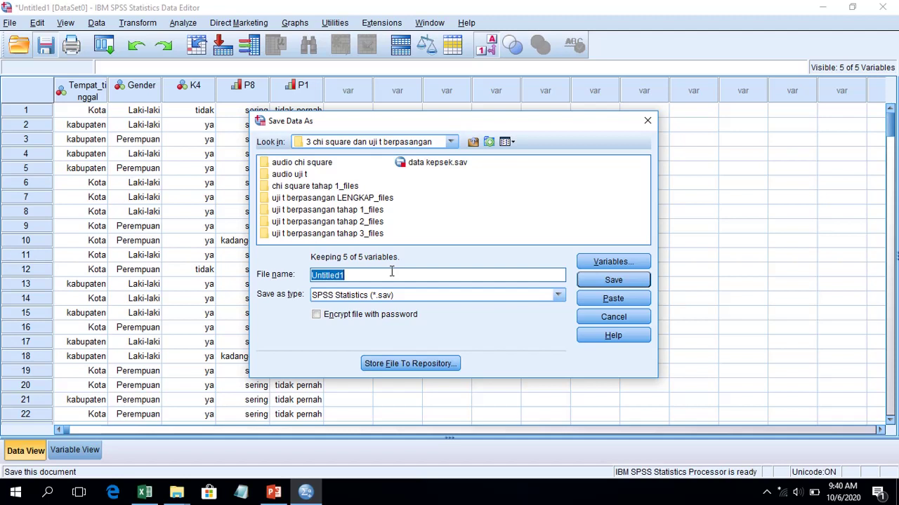
text(data uji chi squa)
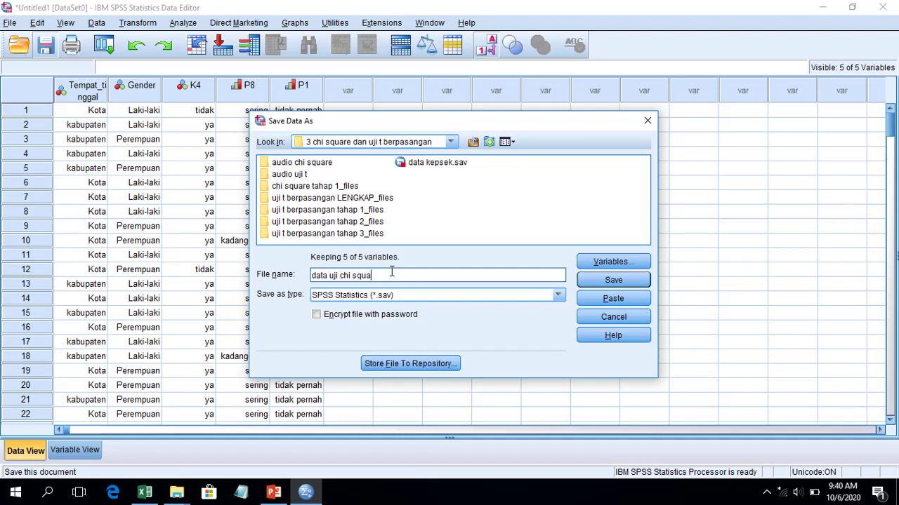
text(re)
key(Return)
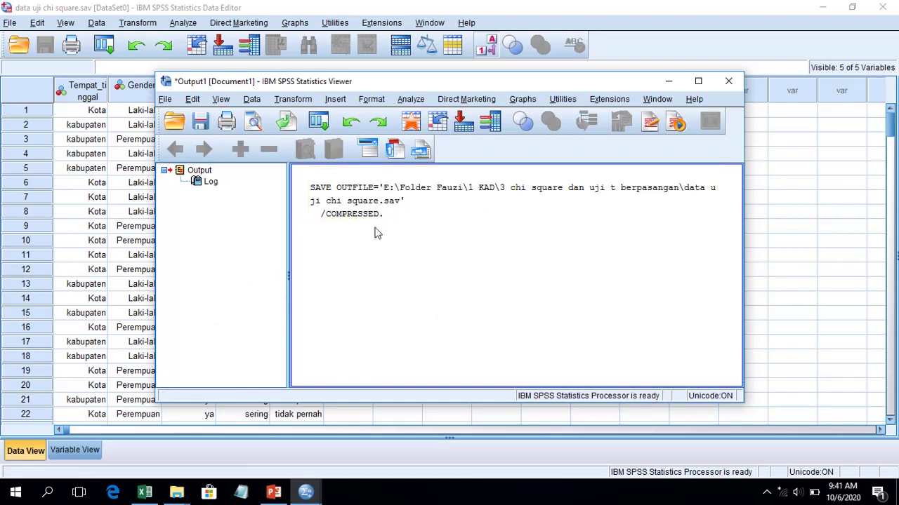
click(271, 7)
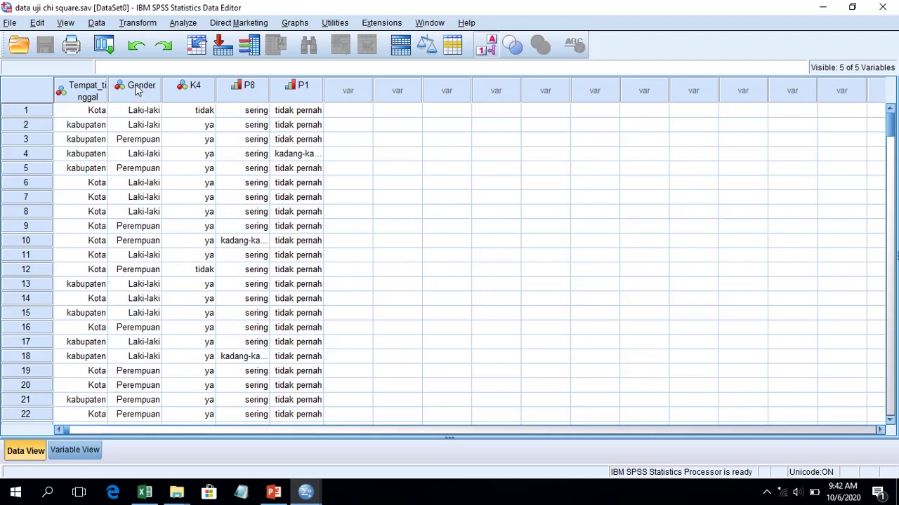
- Review the filled-in data of Tempat tinggal, Gender, K4, P8 and P1 column by column
click(75, 95)
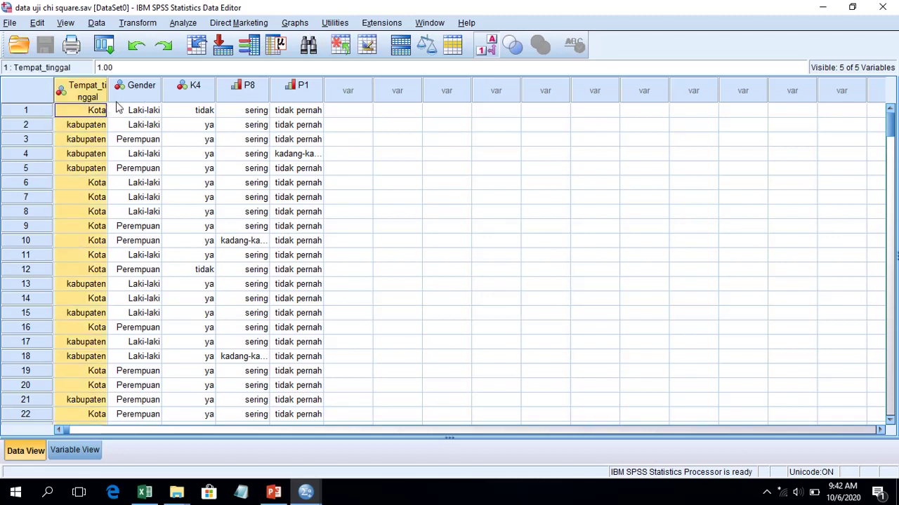
click(135, 92)
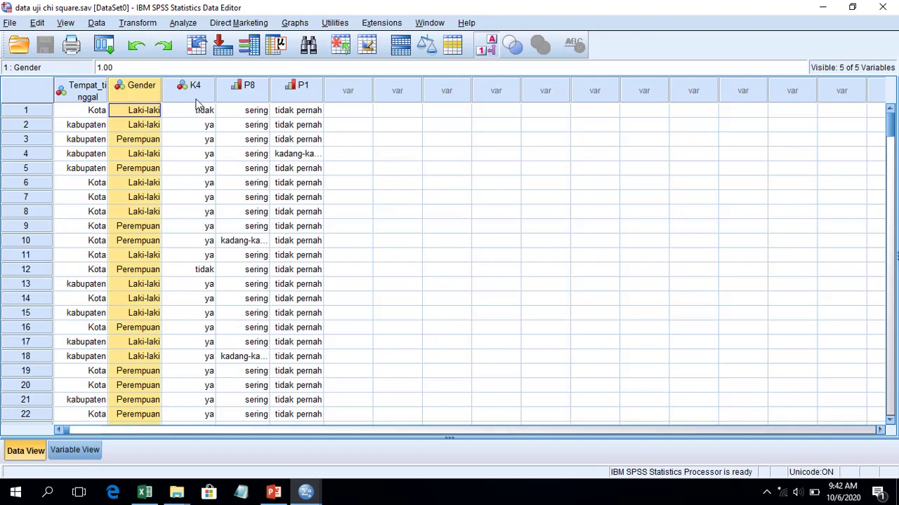
click(195, 90)
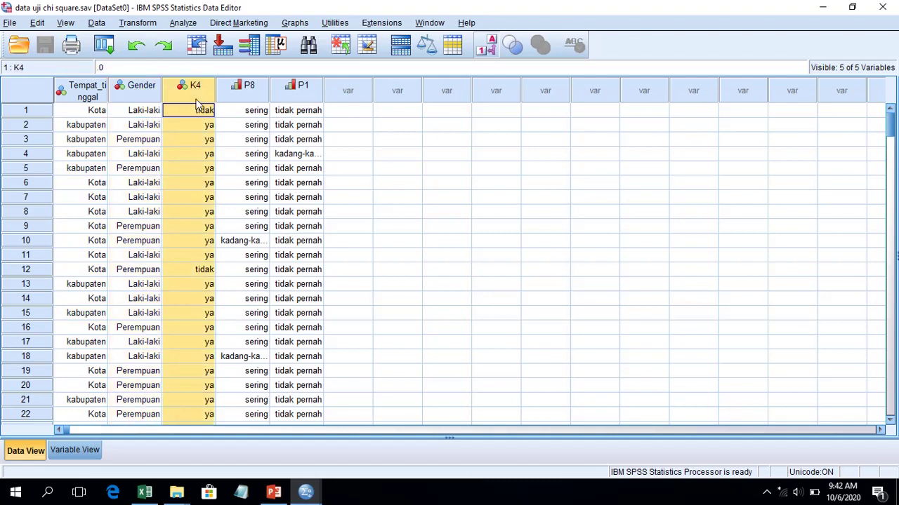
click(253, 103)
click(296, 103)
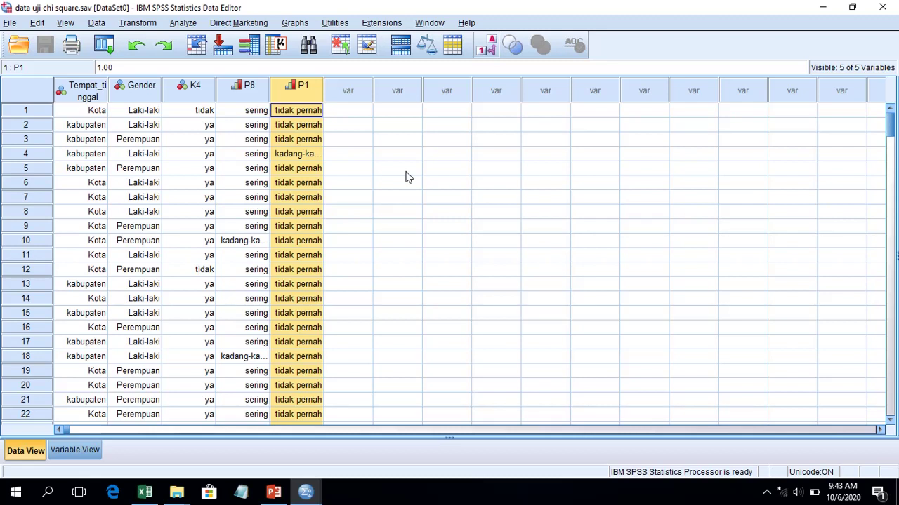
- Start a Crosstabs analysis with Tempat tinggal as the row variable and K4 as the column variable
click(185, 26)
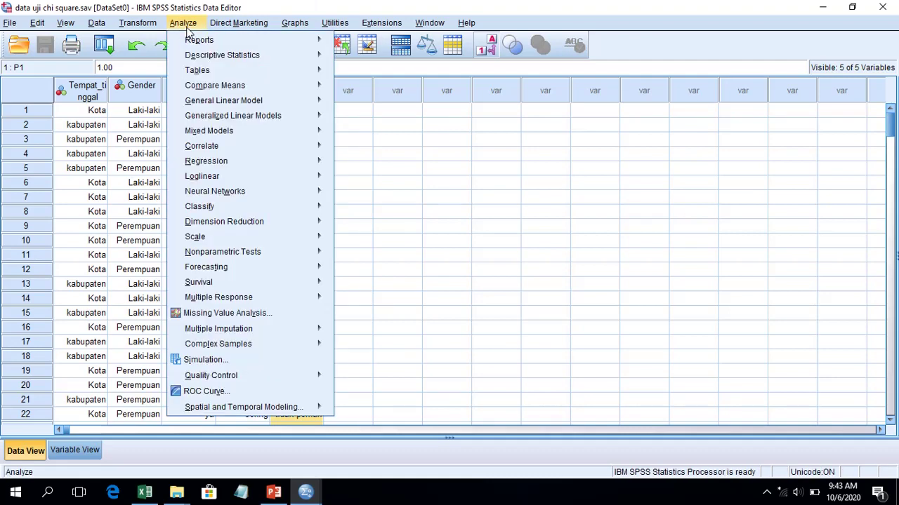
mouse_move(193, 56)
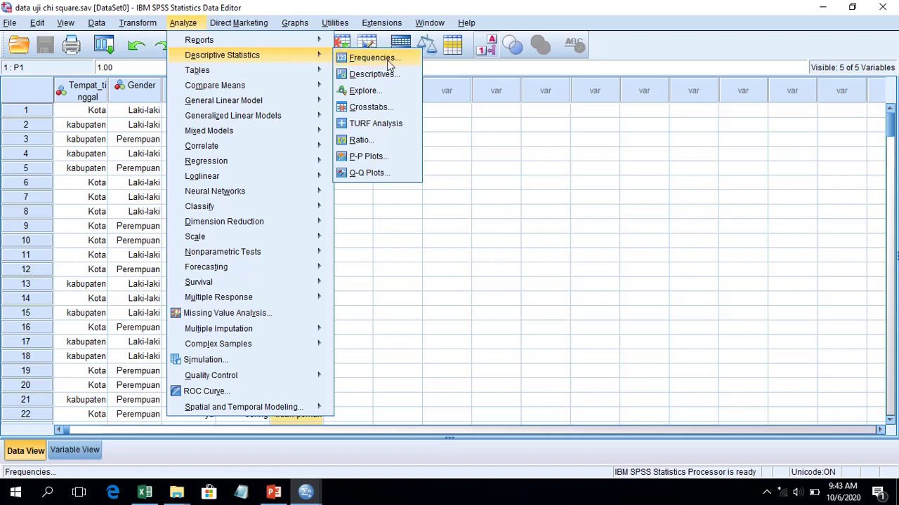
click(399, 109)
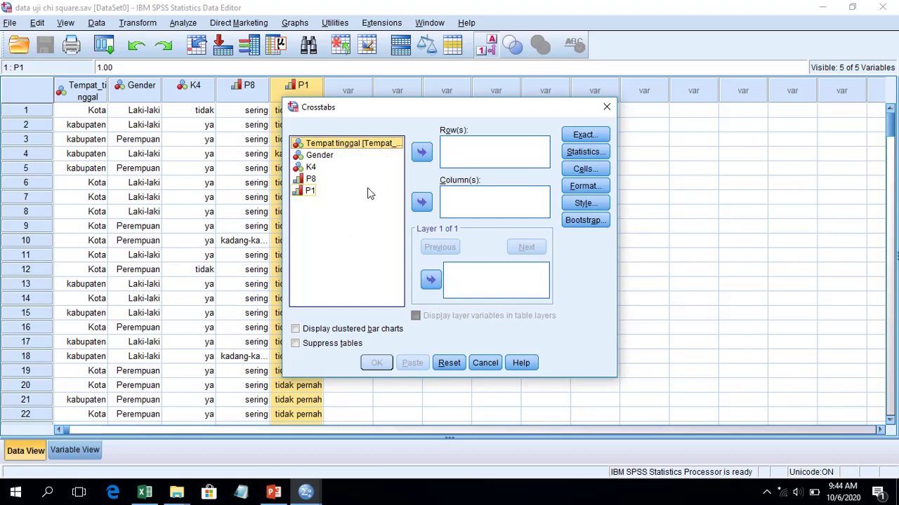
click(422, 155)
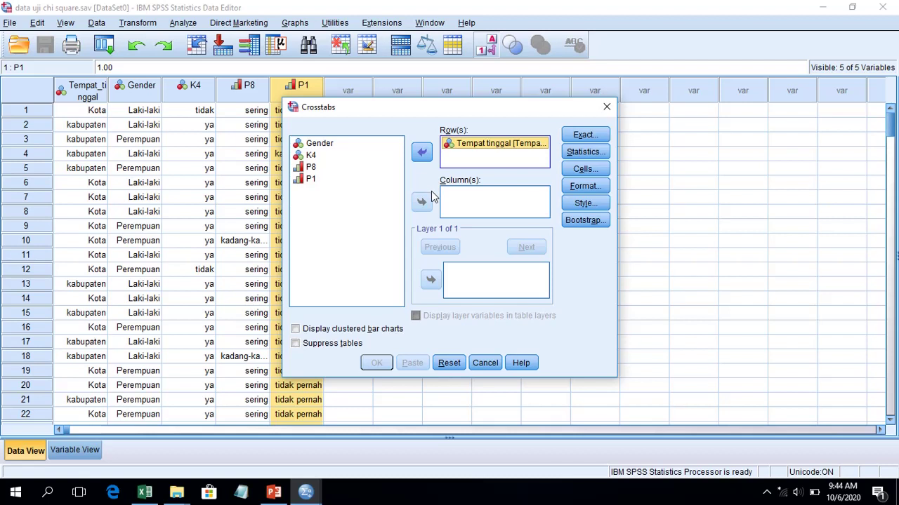
click(312, 155)
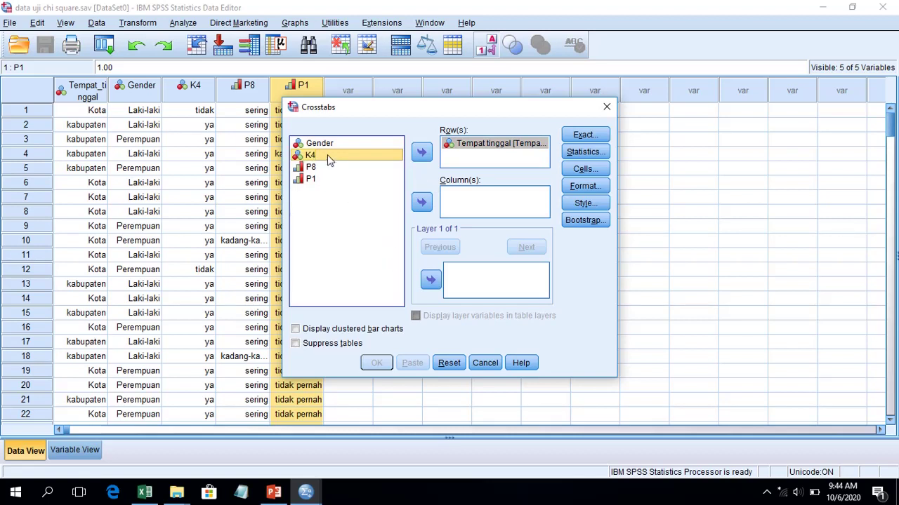
click(421, 203)
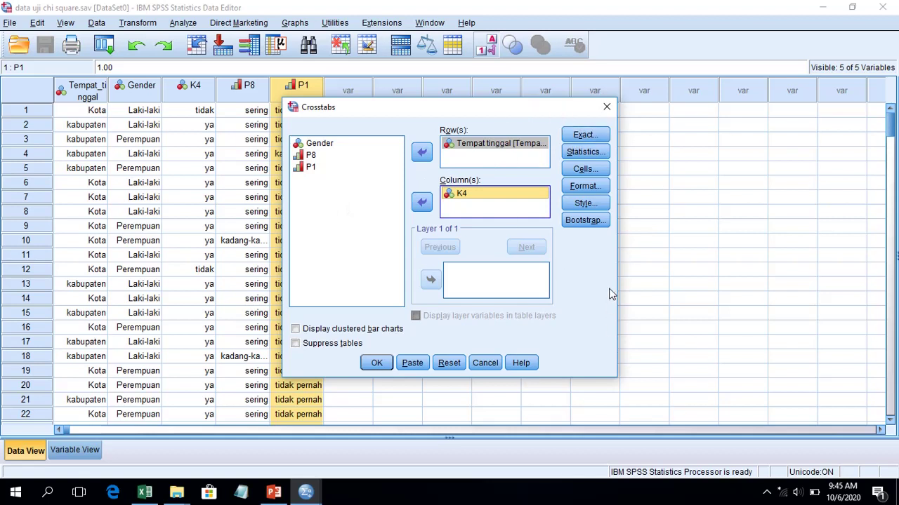
- Set the crosstab's test method to Exact with a time limit of 5 minutes per test
click(584, 135)
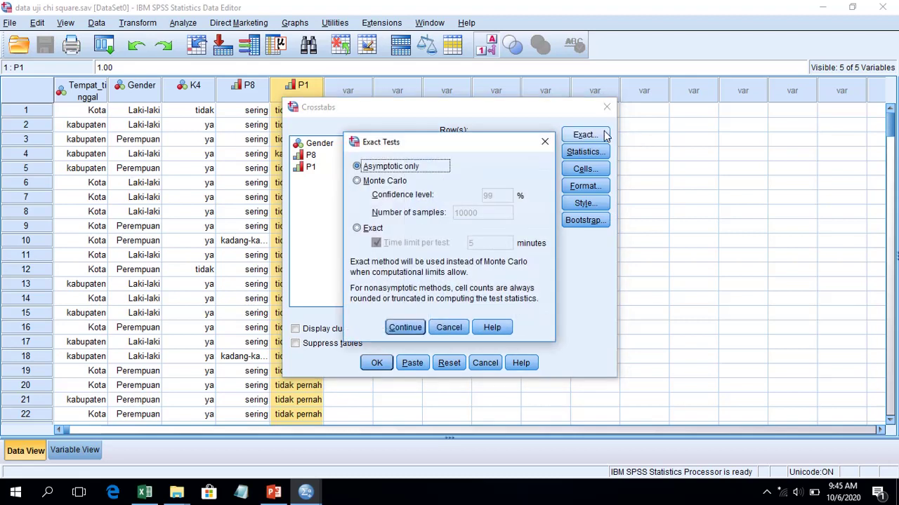
click(368, 232)
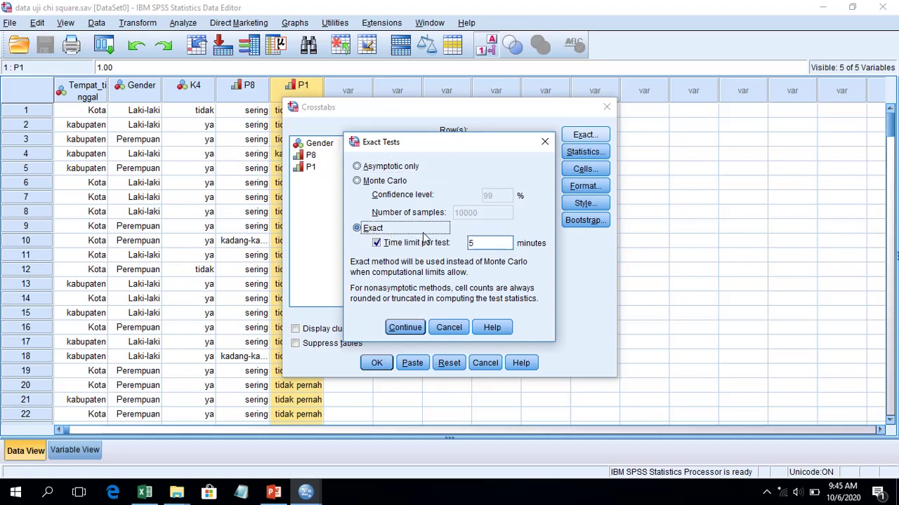
click(410, 328)
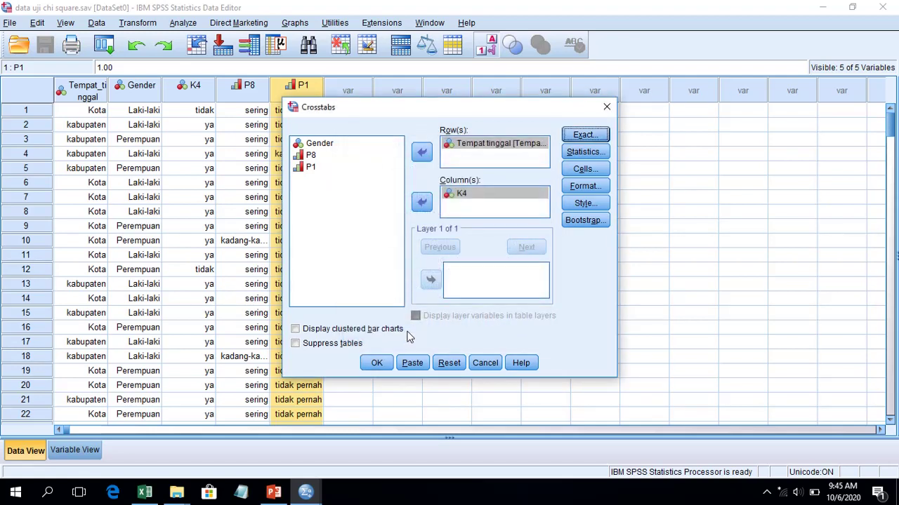
- Include the Chi-square test and the Phi and Cramer's V measures in the crosstab statistics
click(585, 152)
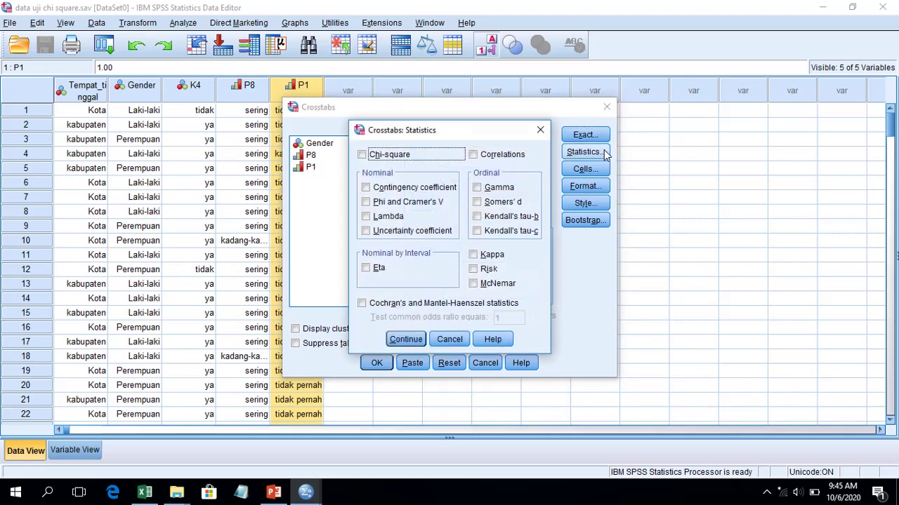
click(395, 160)
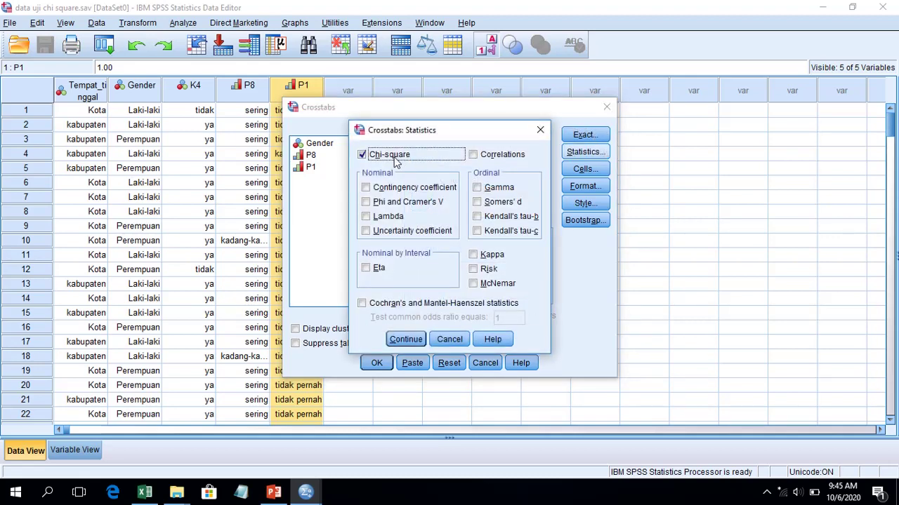
click(434, 205)
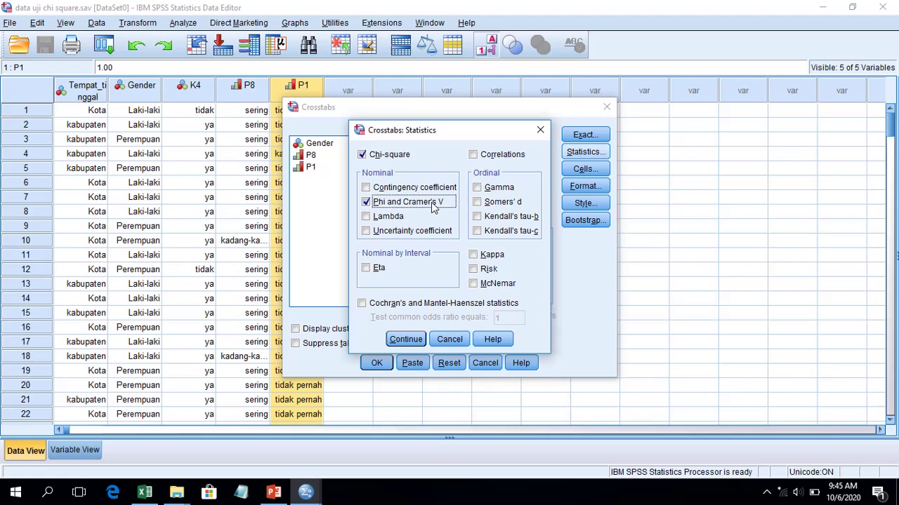
click(414, 342)
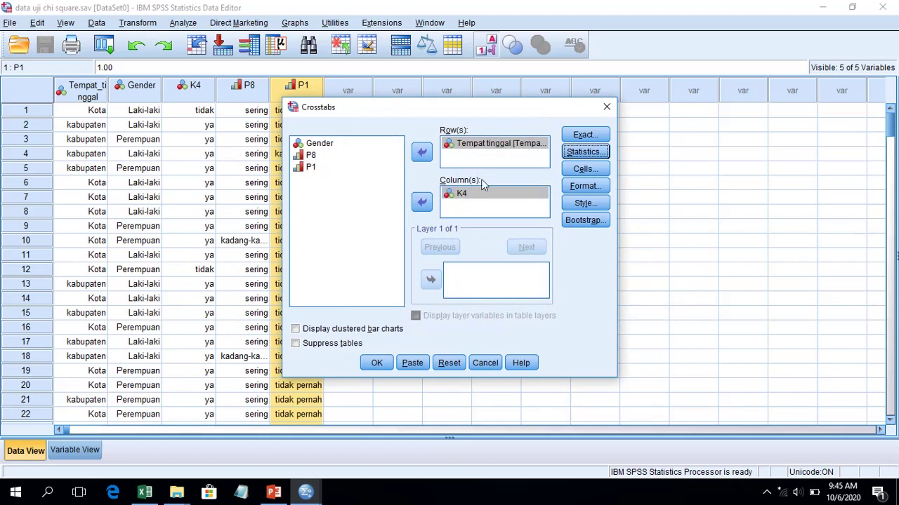
- Add row percentages to the observed counts in the crosstab cells, run the analysis and enlarge the output window
click(605, 172)
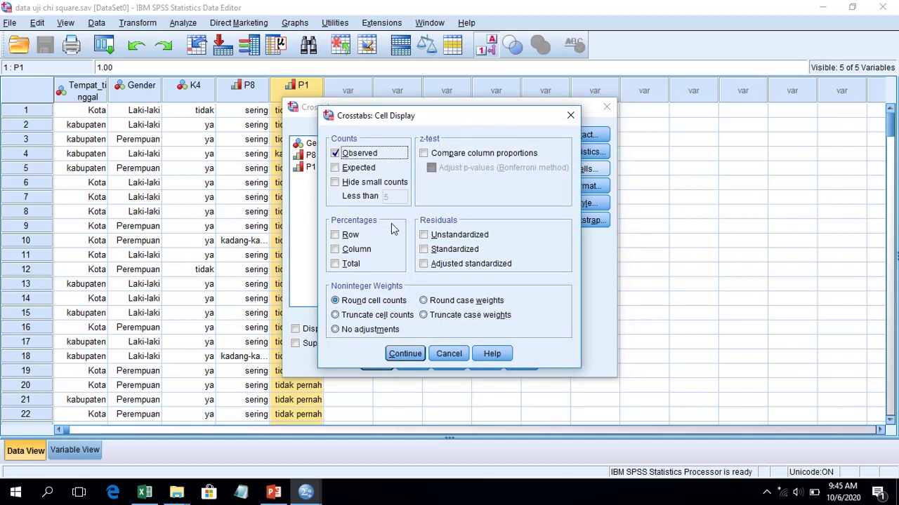
click(355, 237)
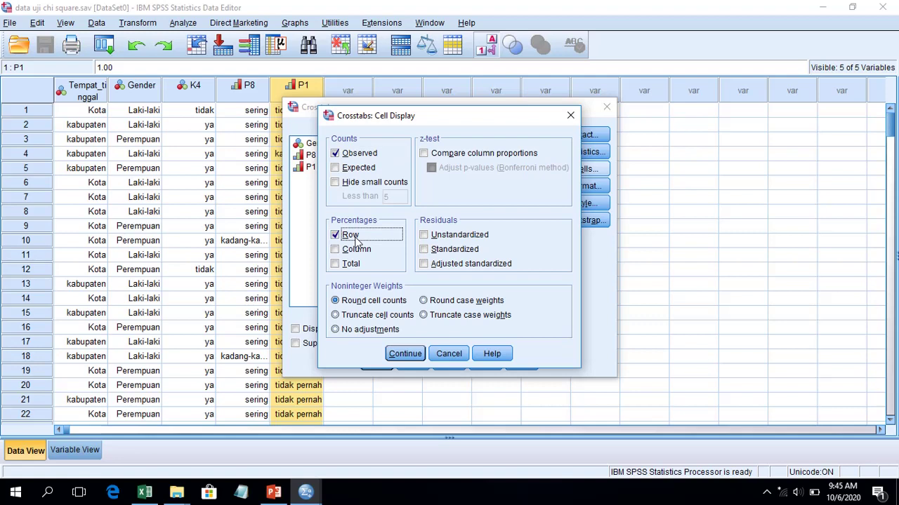
click(411, 357)
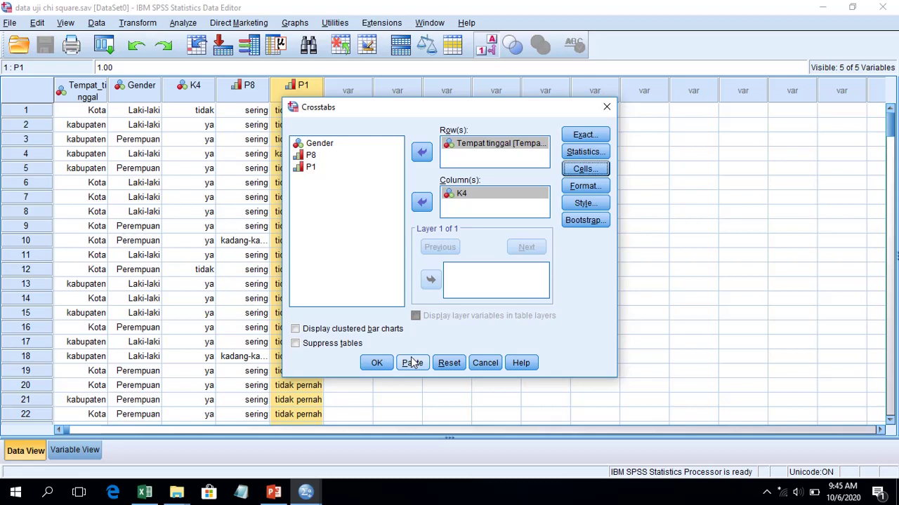
click(377, 364)
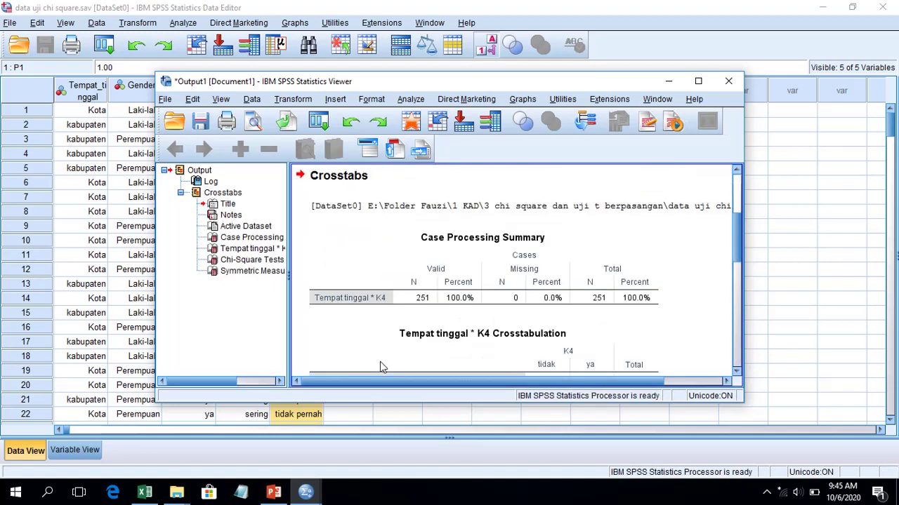
click(699, 82)
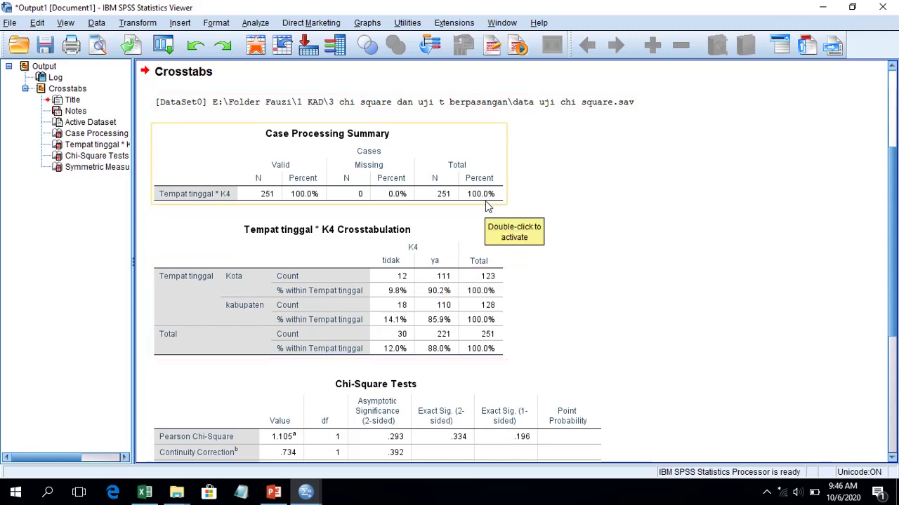
- Go through the Crosstabs output tables, from Case Processing Summary and the Tempat tinggal * K4 crosstabulation to Chi-Square Tests and Symmetric Measures
scroll(489, 205, down, 5)
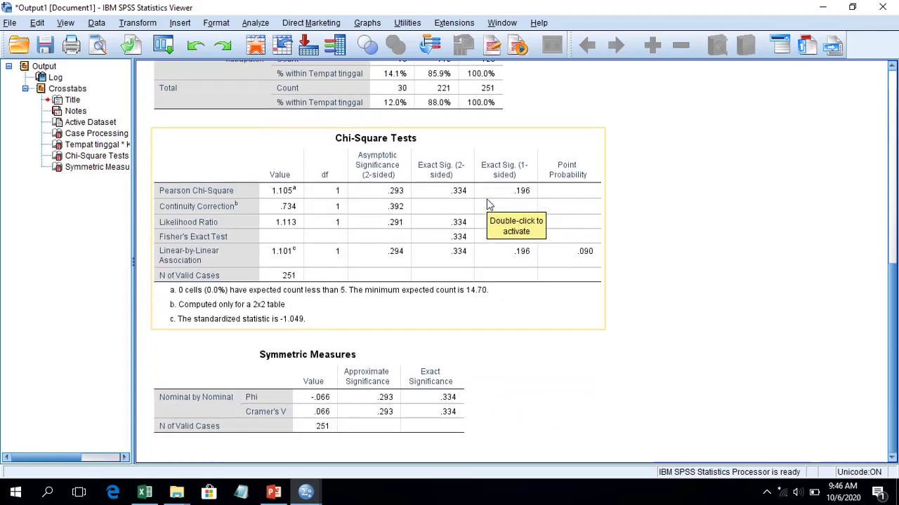
scroll(489, 205, up, 6)
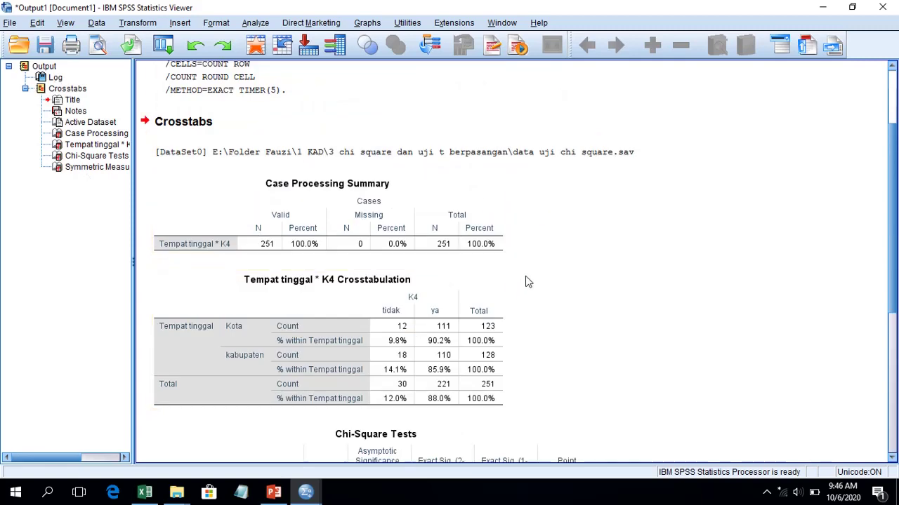
click(93, 168)
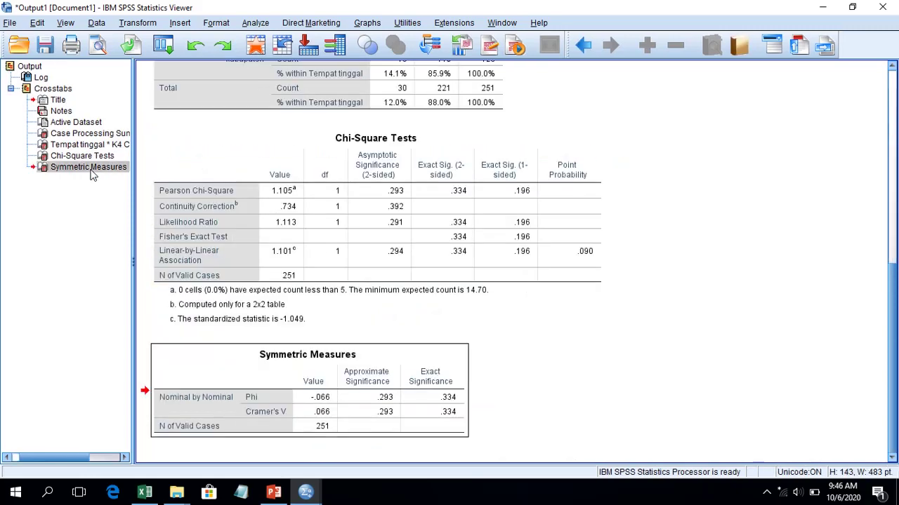
click(67, 156)
click(65, 134)
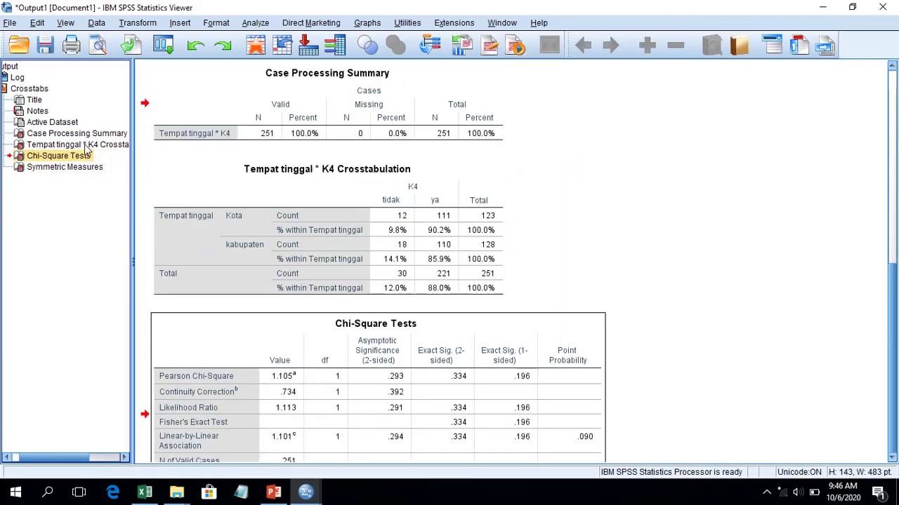
click(74, 144)
click(57, 158)
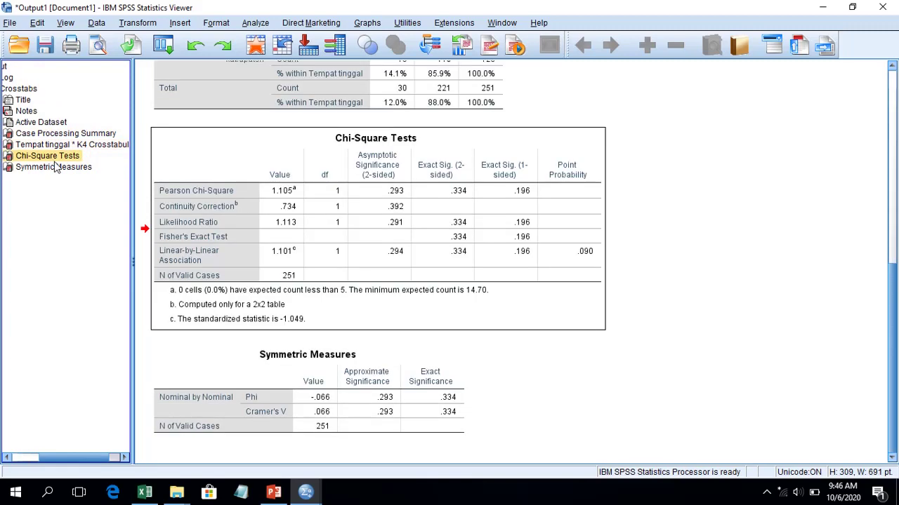
click(57, 165)
click(56, 156)
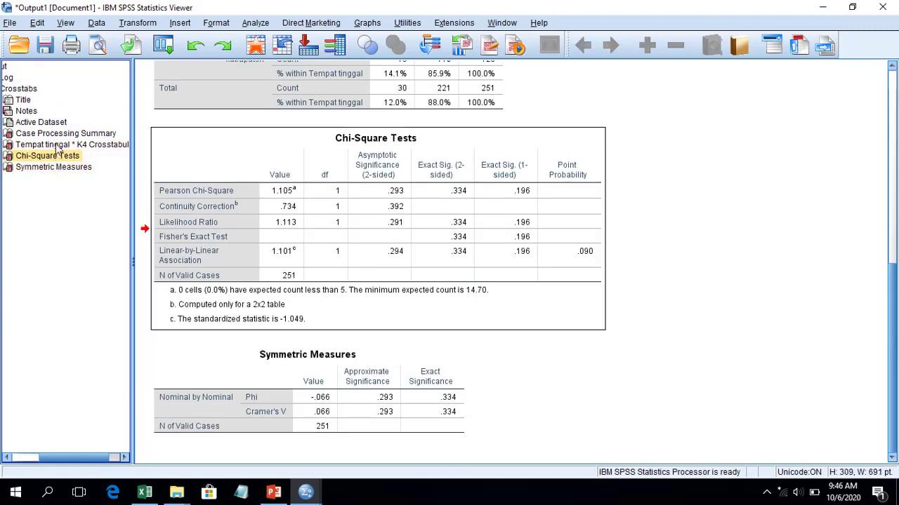
click(33, 113)
click(40, 123)
click(49, 134)
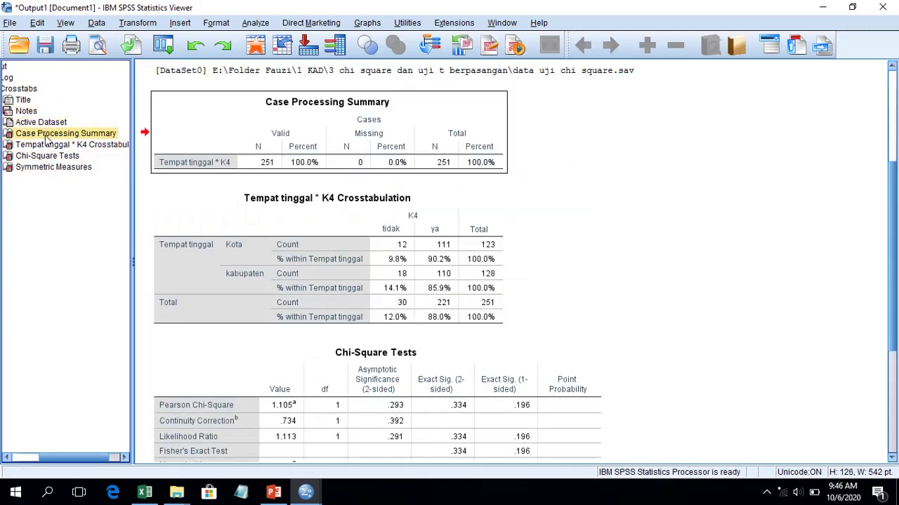
click(57, 156)
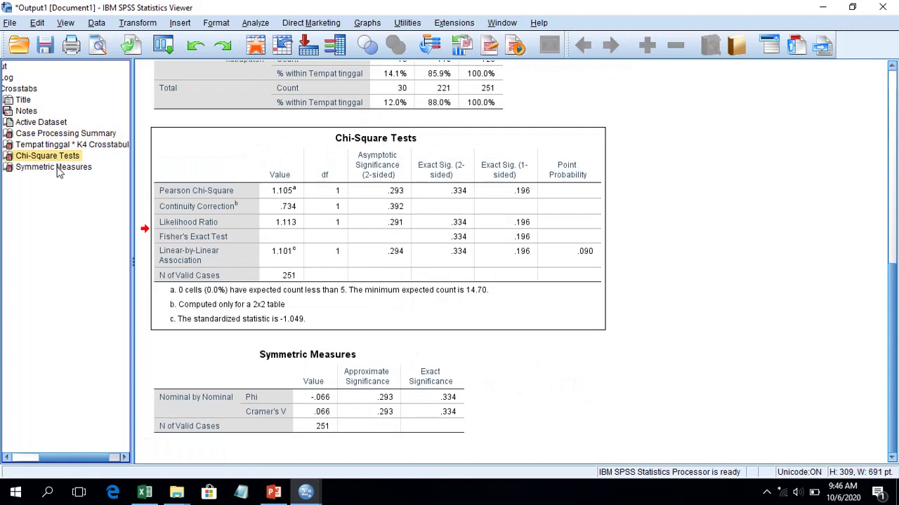
click(48, 134)
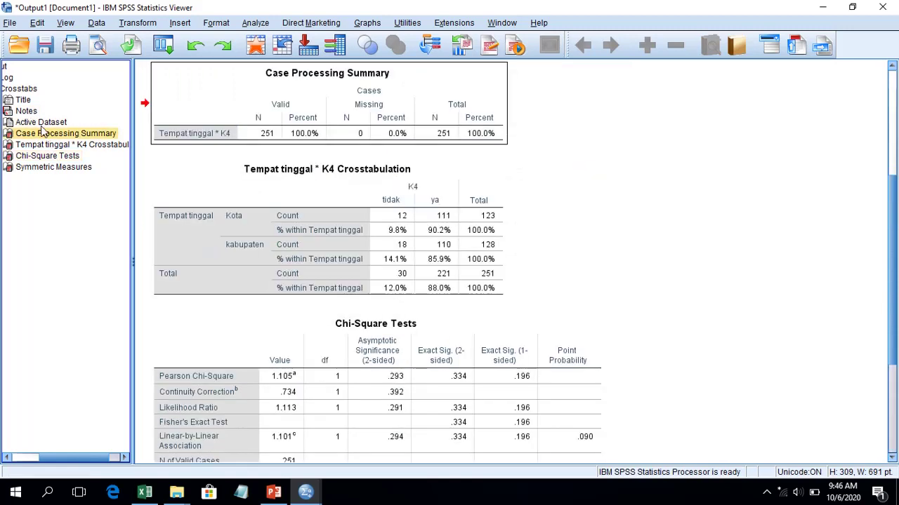
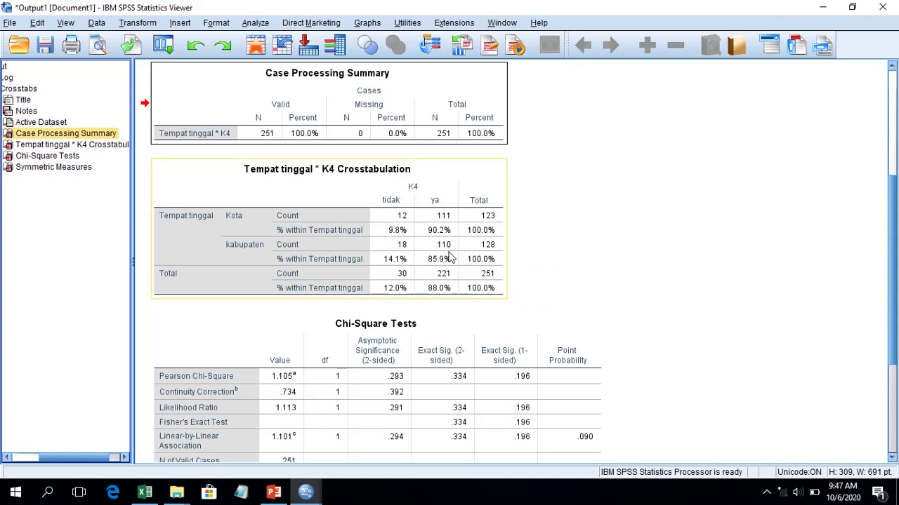
- Examine the significance values and footnotes in Chi-Square Tests and the Phi and Cramer's V rows in Symmetric Measures
scroll(449, 257, down, 2)
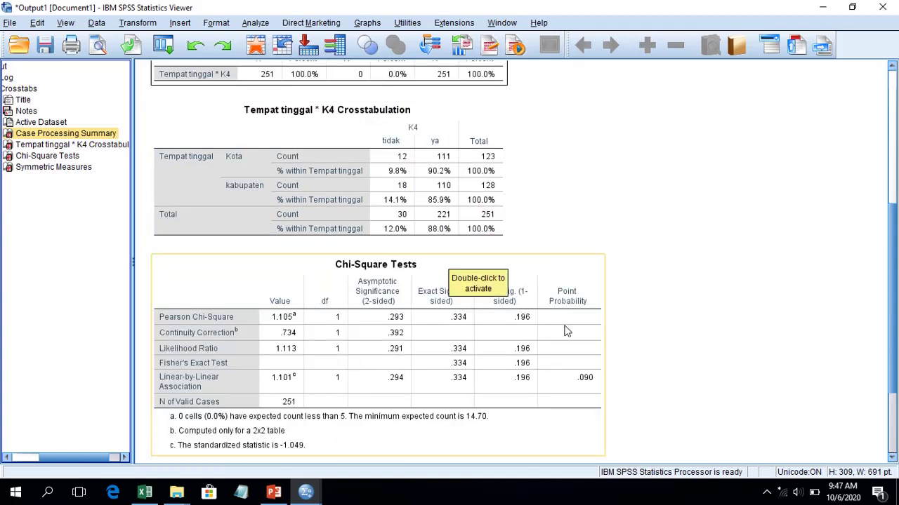
scroll(567, 333, down, 2)
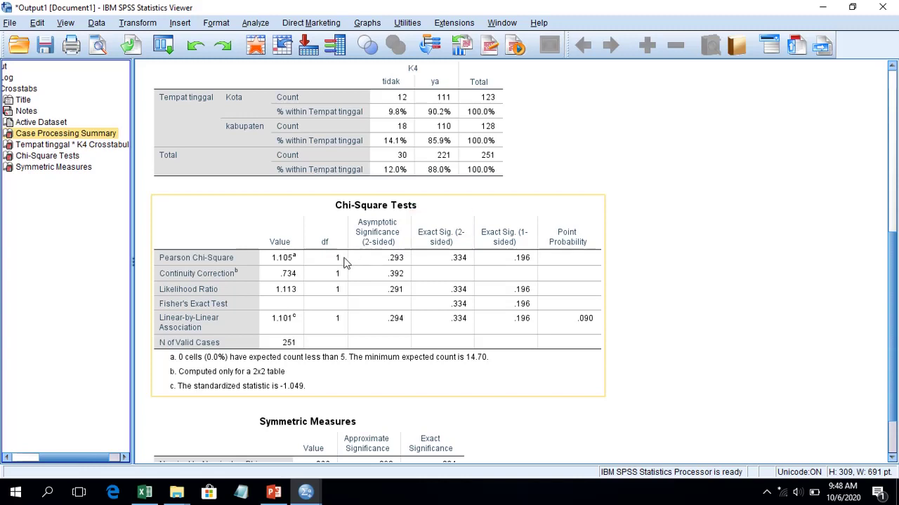
scroll(595, 240, down, 2)
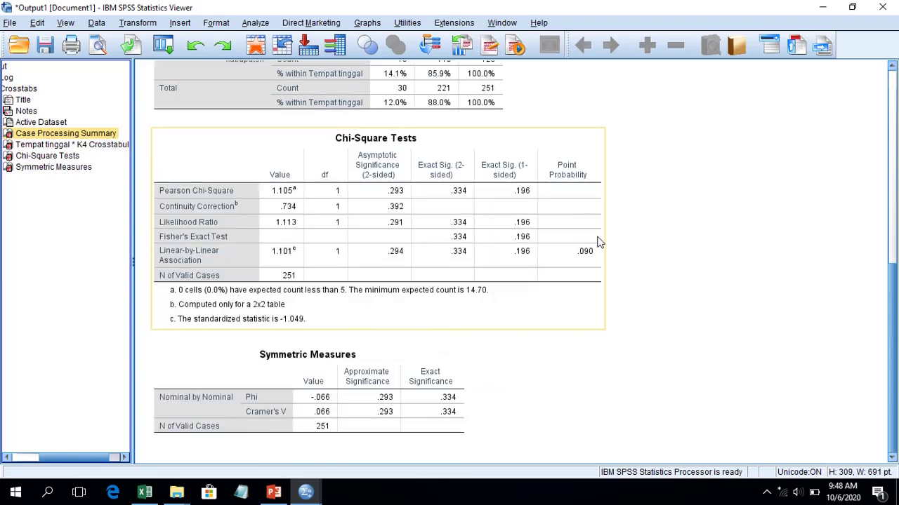
click(426, 395)
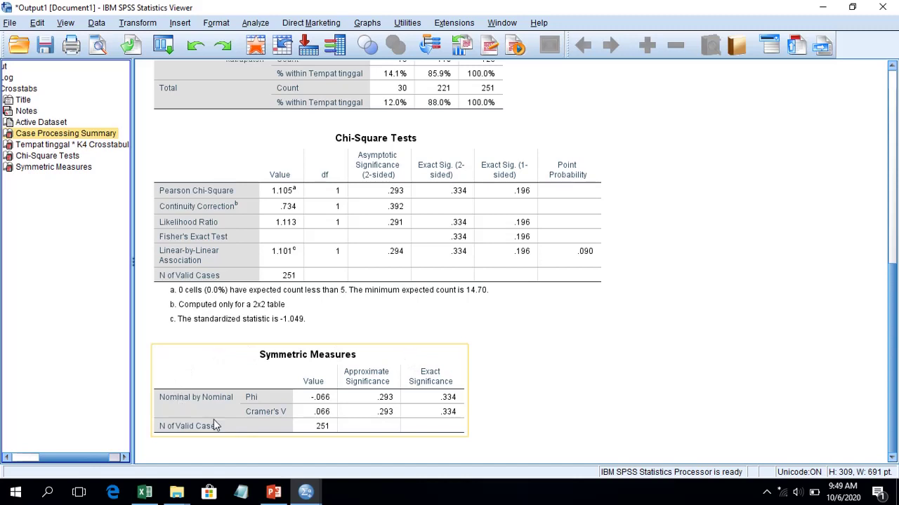
click(527, 370)
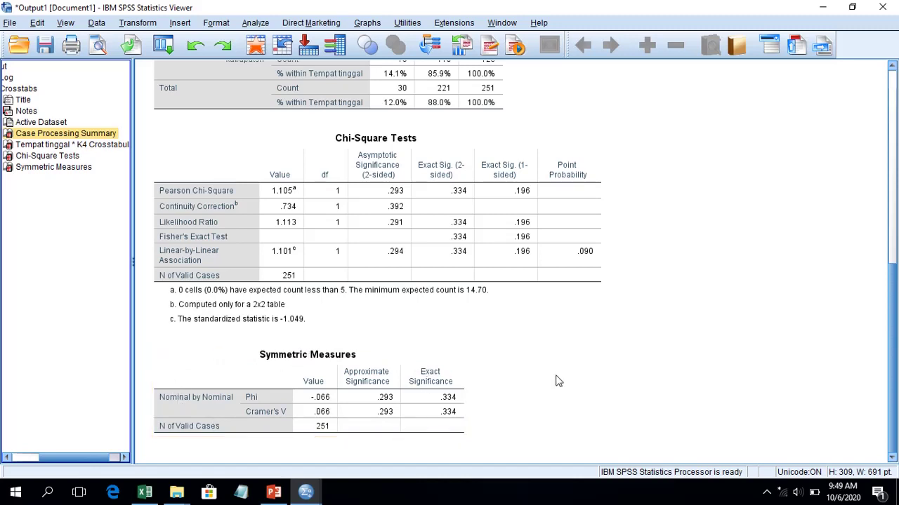
click(348, 408)
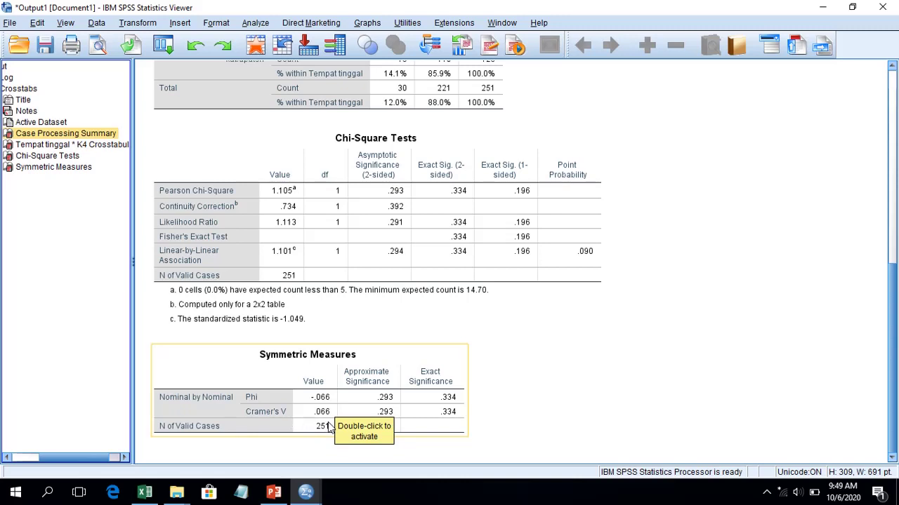
click(481, 235)
click(533, 84)
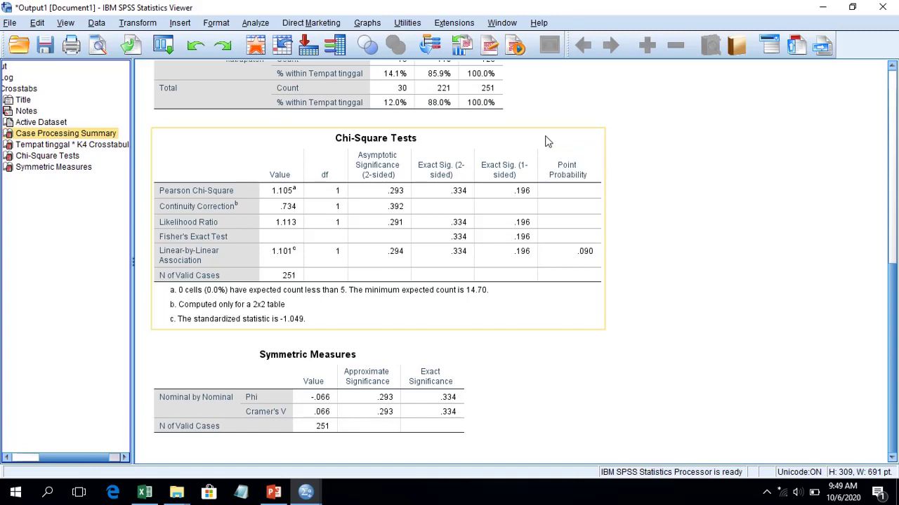
- Reopen the Crosstabs setup and add Gender to the row variables alongside Tempat tinggal
click(257, 24)
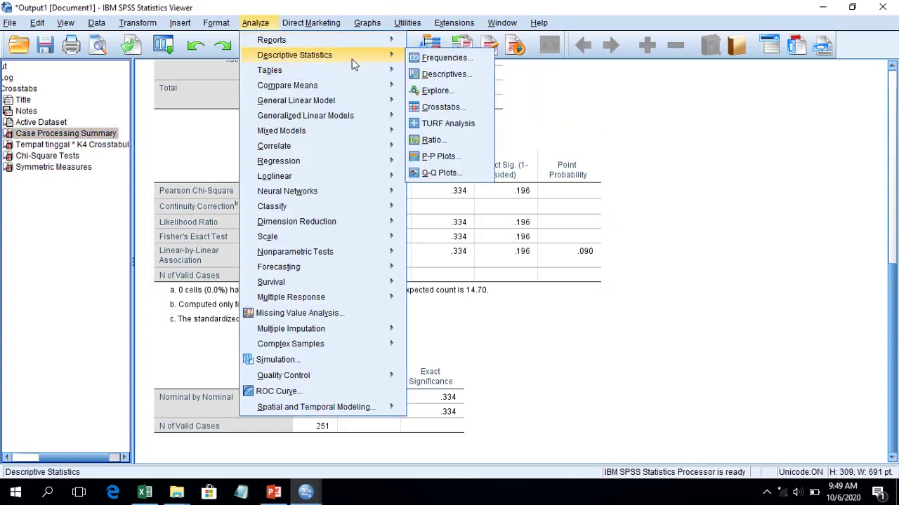
mouse_move(355, 64)
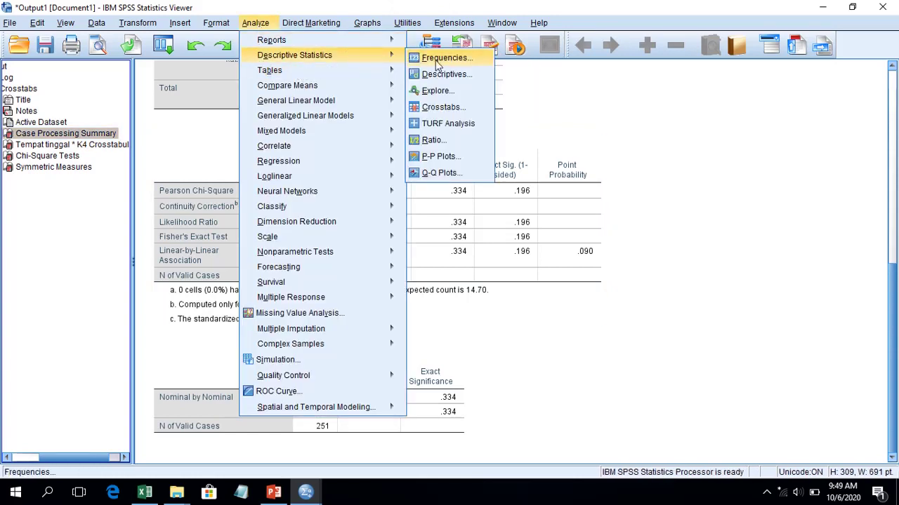
click(484, 108)
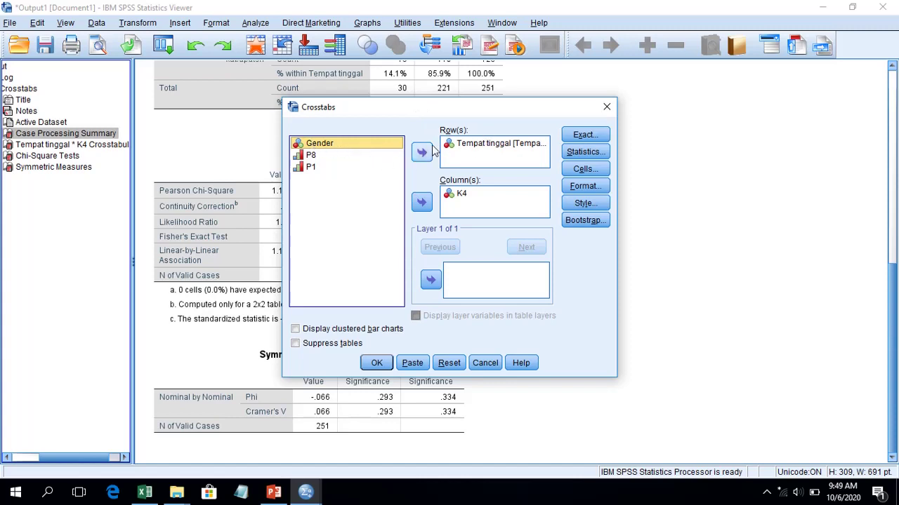
click(482, 148)
click(341, 145)
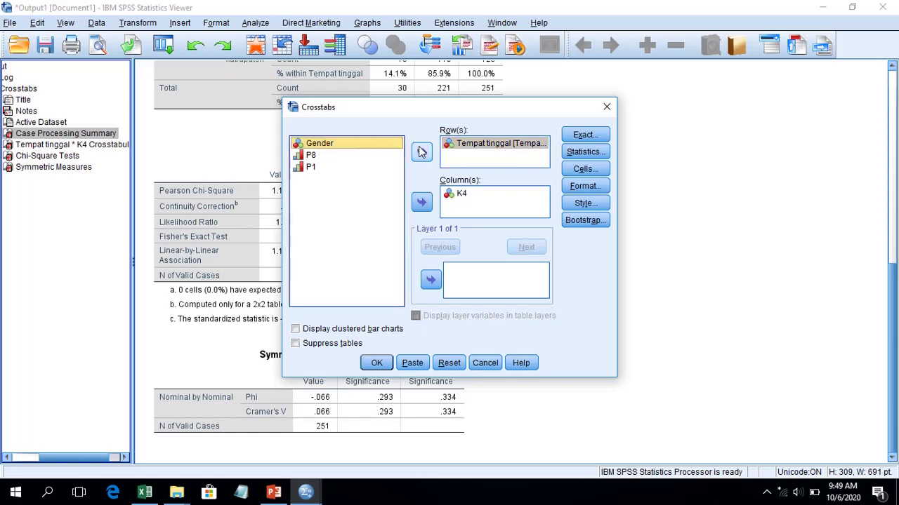
click(422, 152)
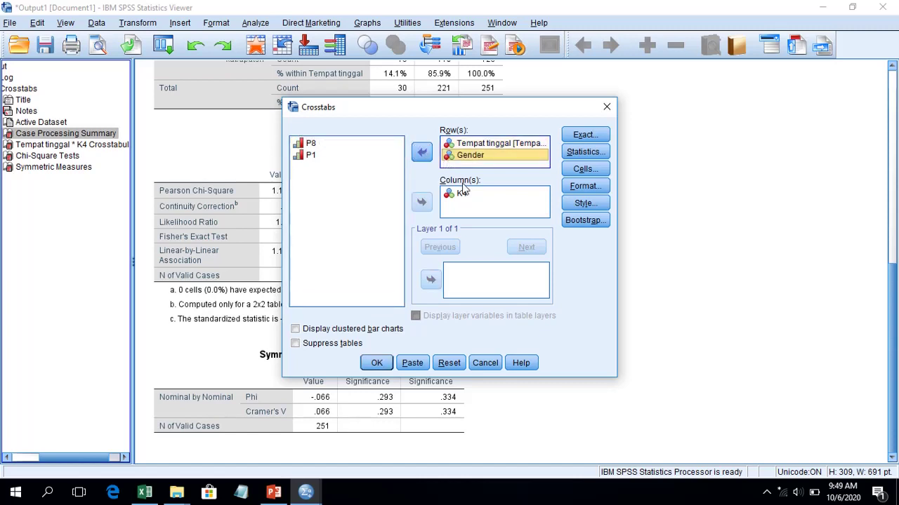
- Add P8 and P1 to the crosstab column variables alongside K4
click(320, 146)
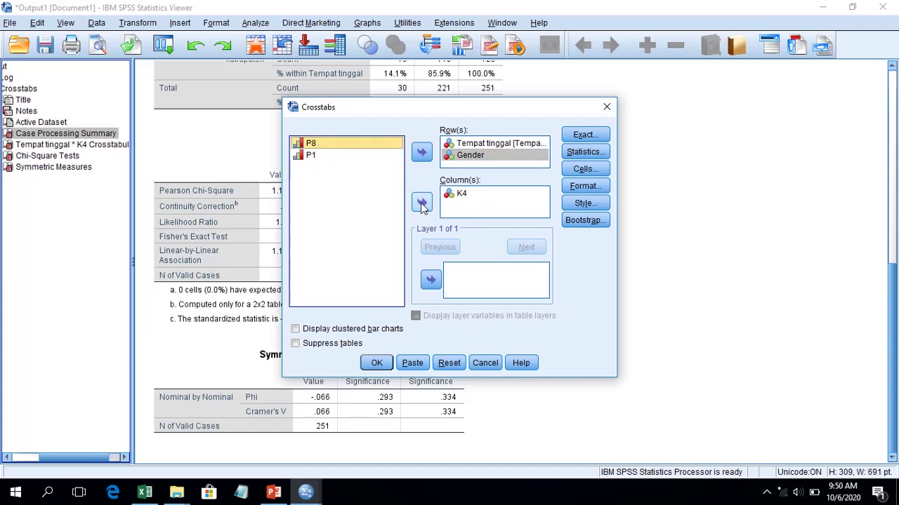
click(421, 203)
click(351, 150)
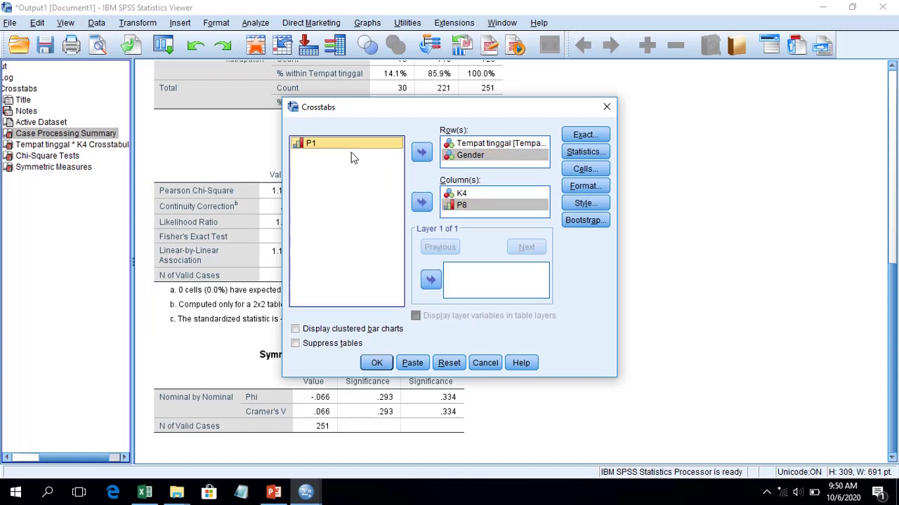
click(422, 208)
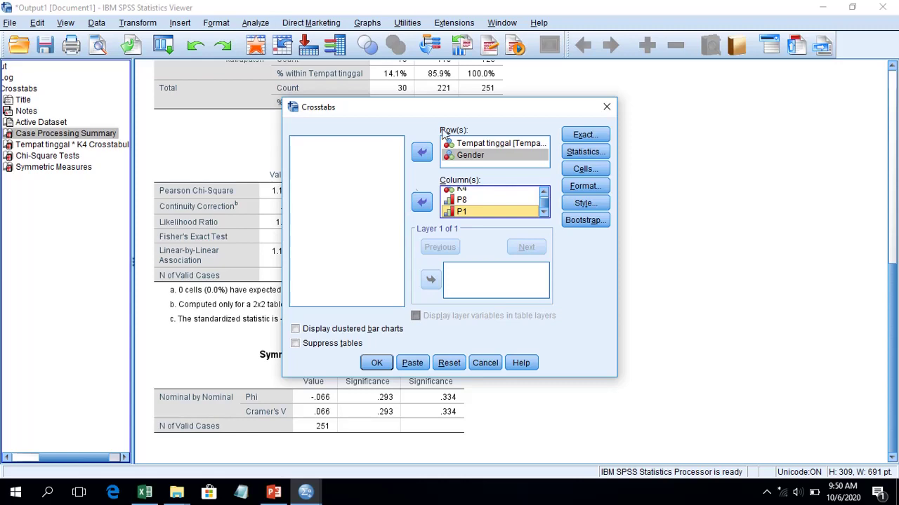
- Run the crosstabs, keeping the Exact method, Chi-square, Phi and Cramer's V, observed counts and row percentages
click(571, 135)
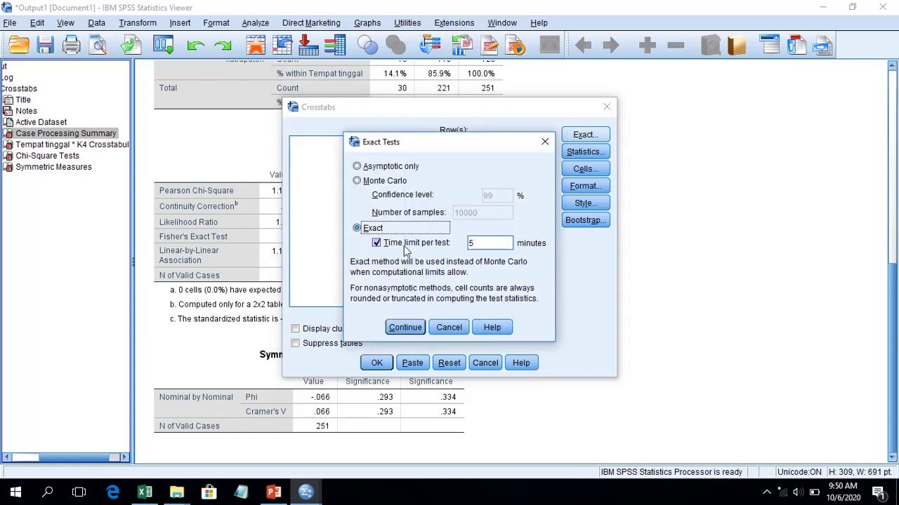
click(406, 327)
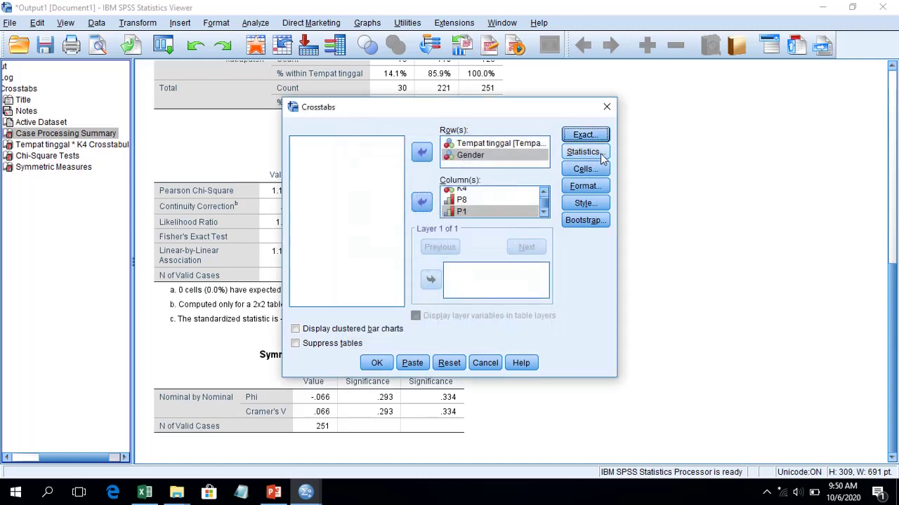
click(597, 152)
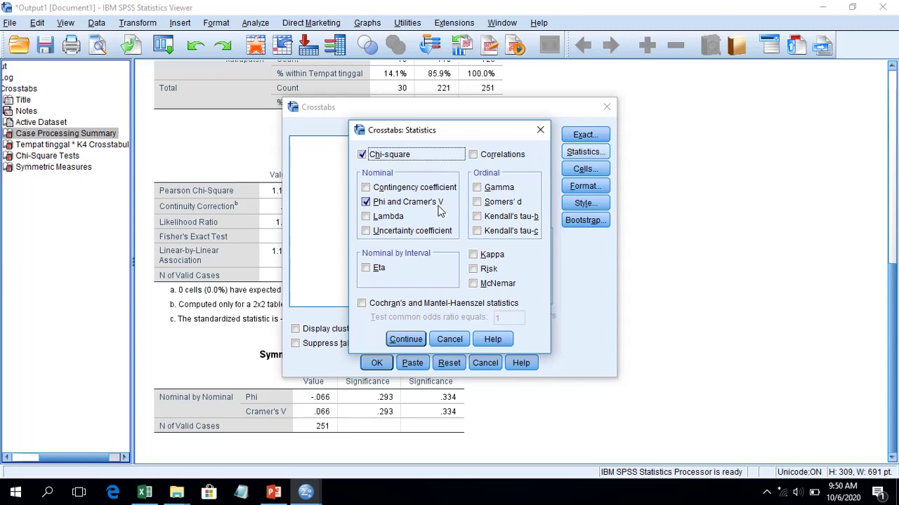
click(406, 339)
click(583, 169)
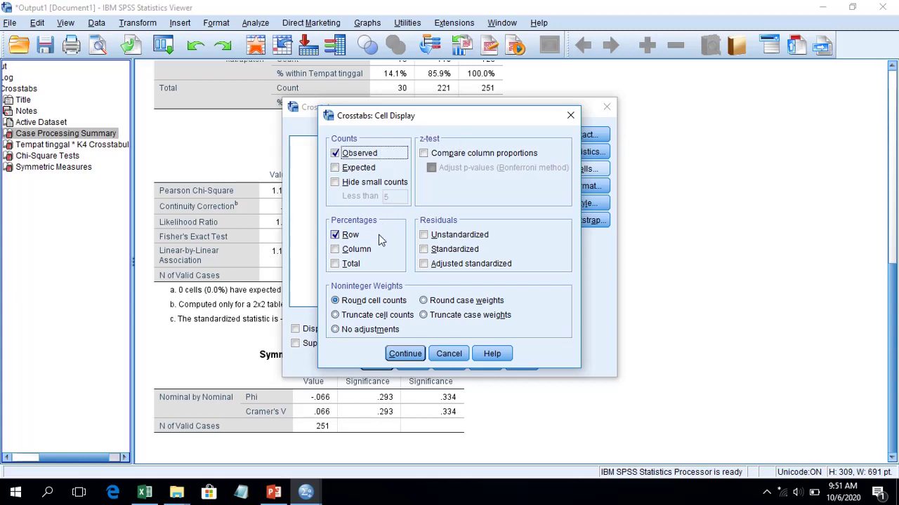
click(405, 353)
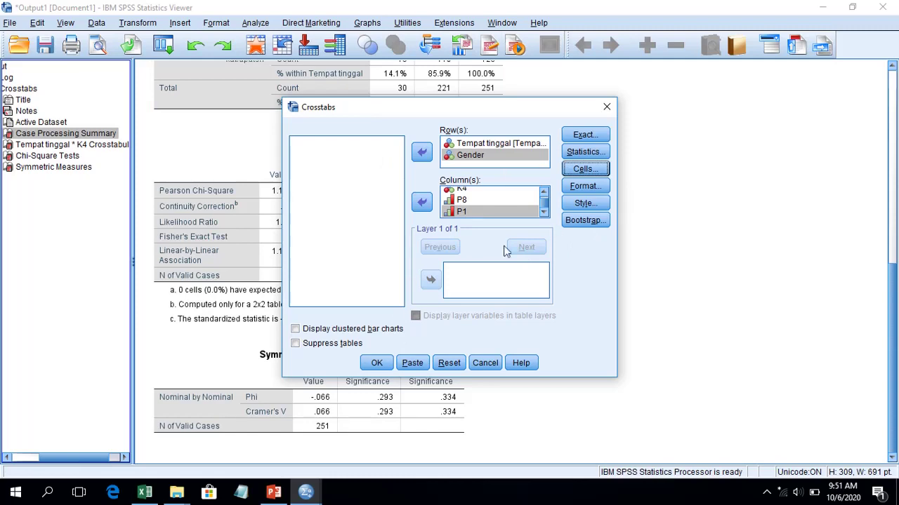
click(378, 364)
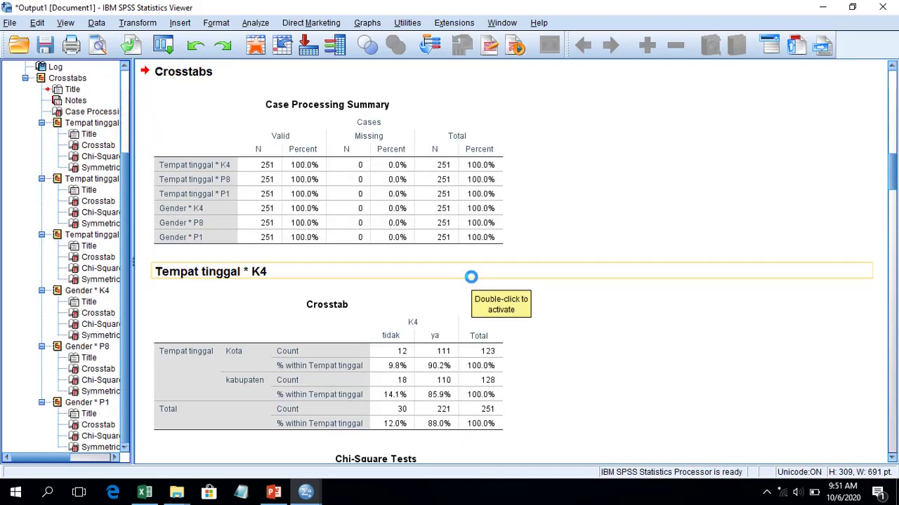
- Review the Tempat tinggal * K4 results: the Crosstab, Chi-Square Tests and Symmetric Measures tables
click(99, 147)
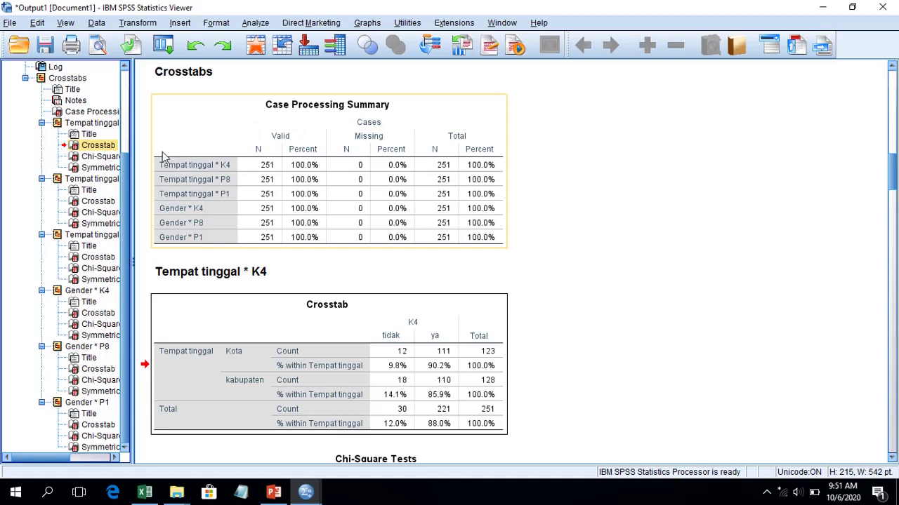
click(100, 159)
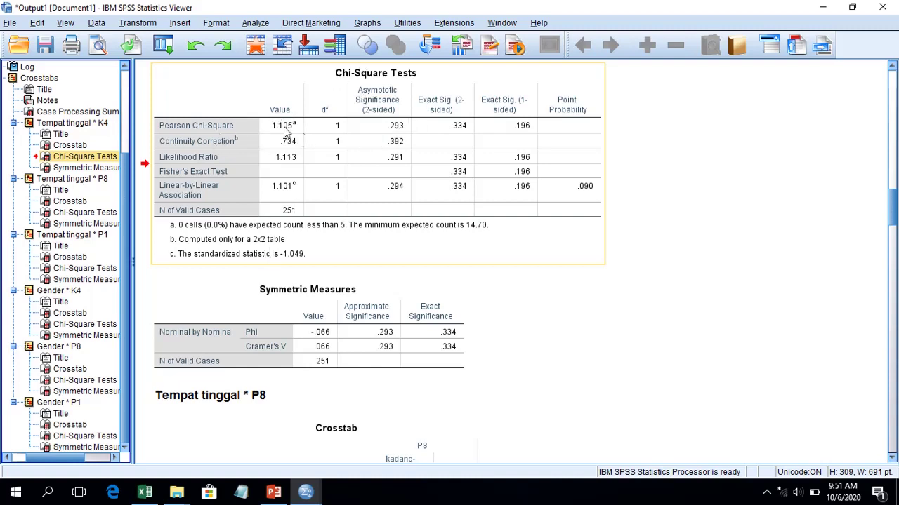
click(113, 170)
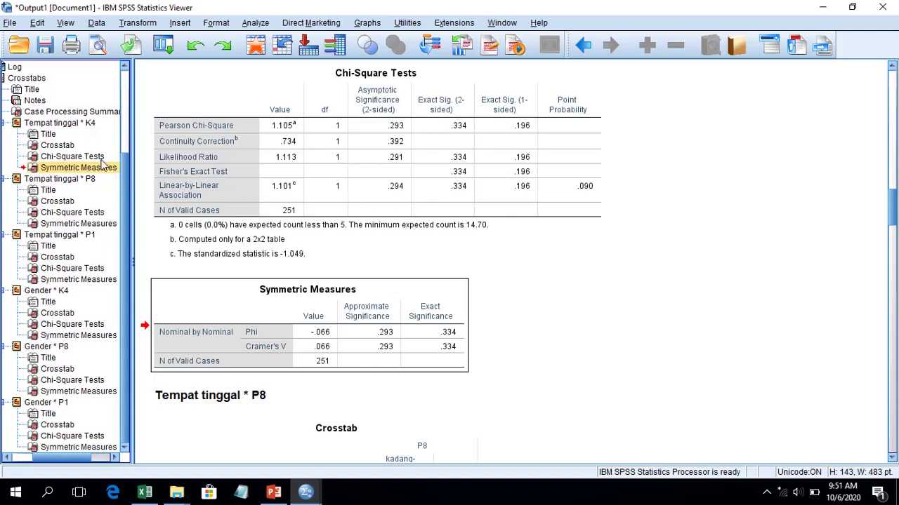
click(70, 127)
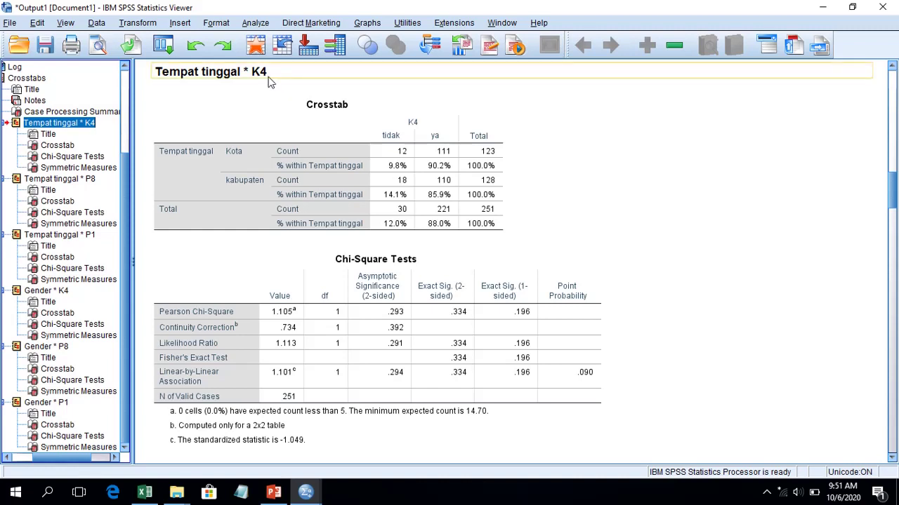
- Go through the result sections for Tempat tinggal against P8 and P1, and Gender against K4, P8 and P1
click(80, 181)
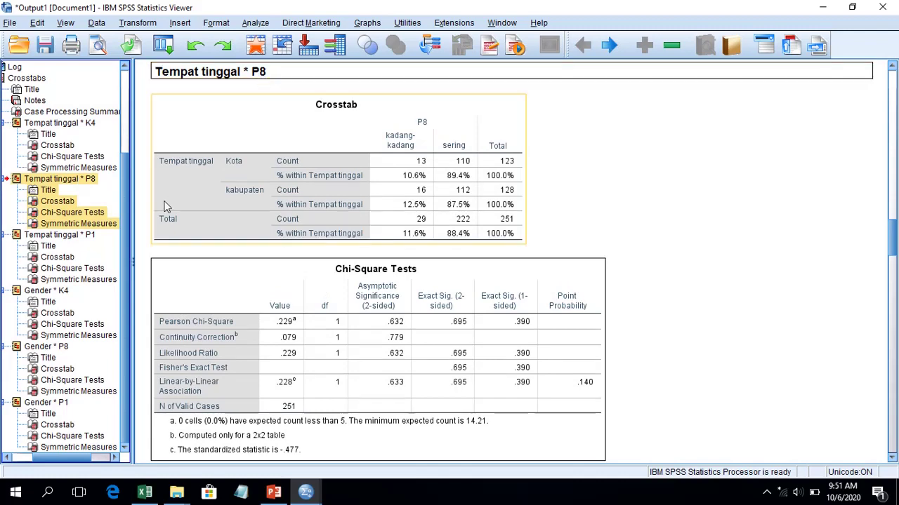
click(88, 234)
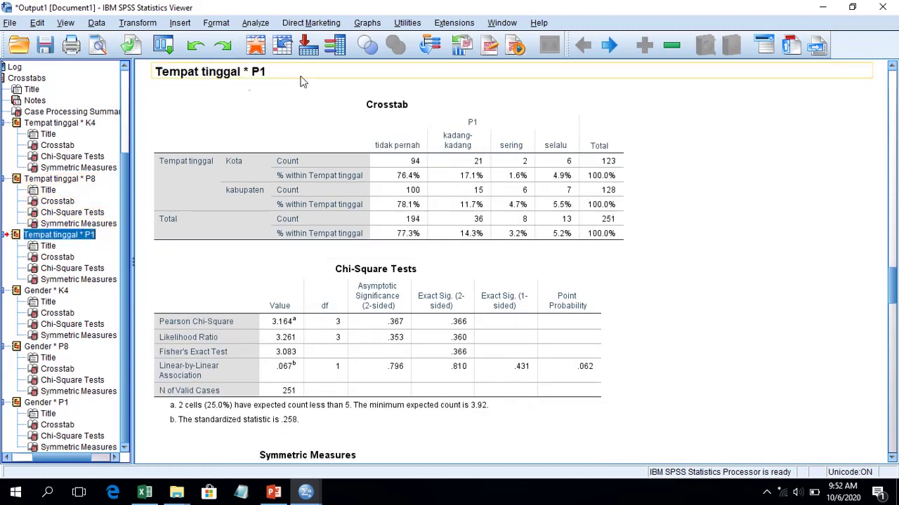
click(61, 291)
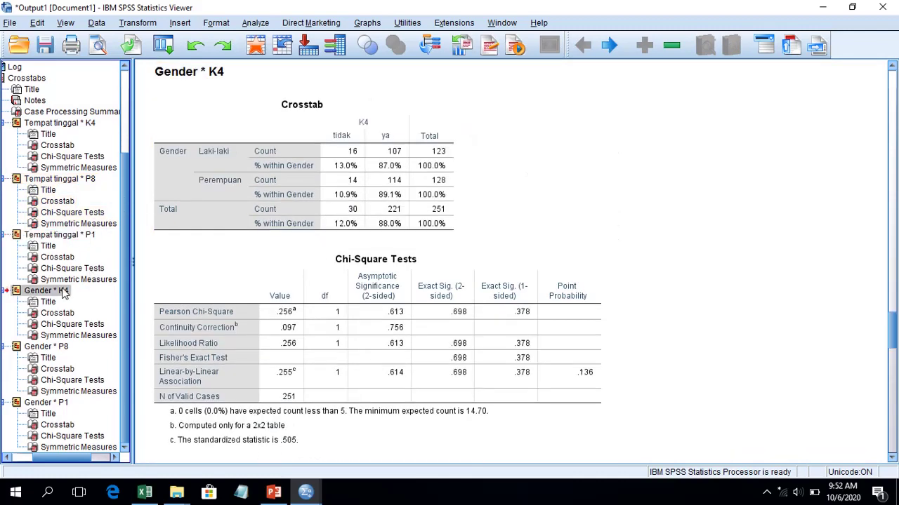
click(65, 293)
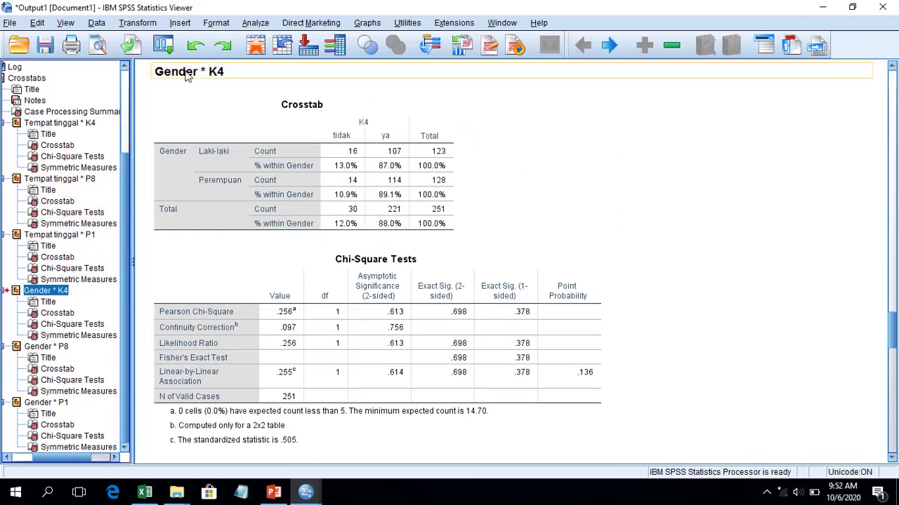
click(49, 348)
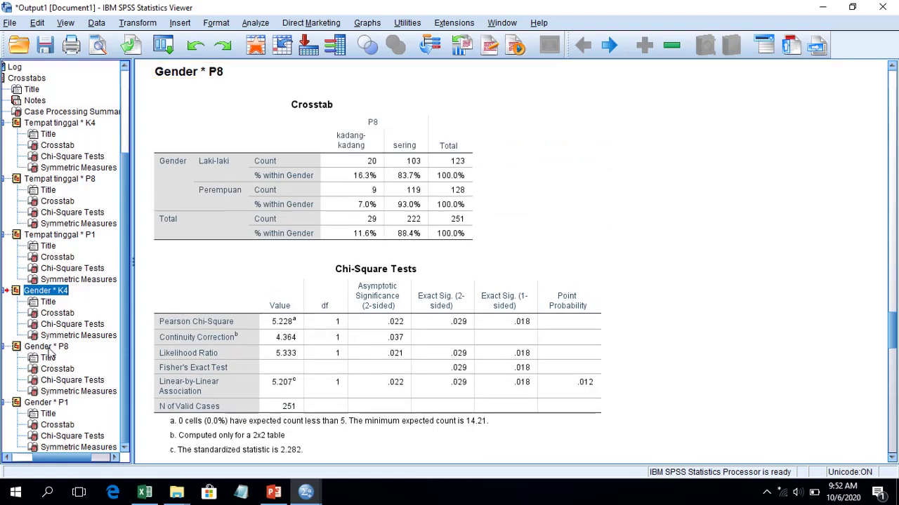
click(53, 404)
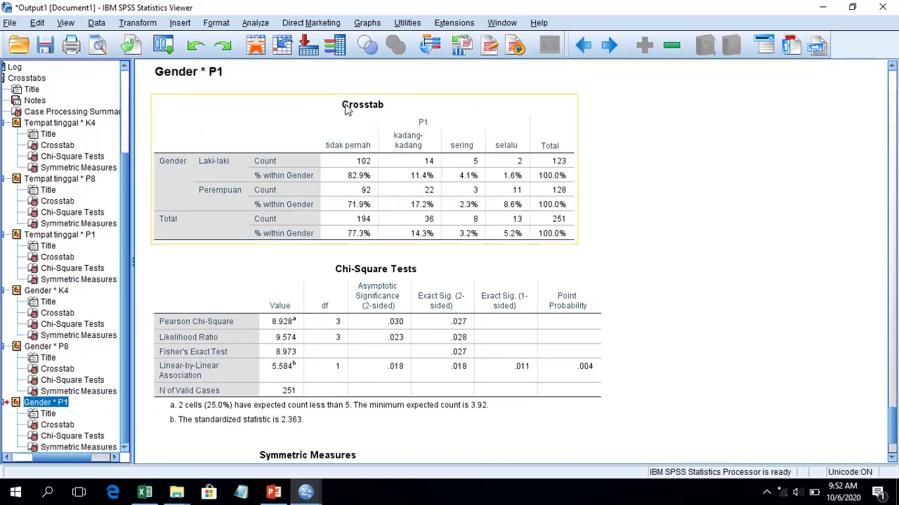